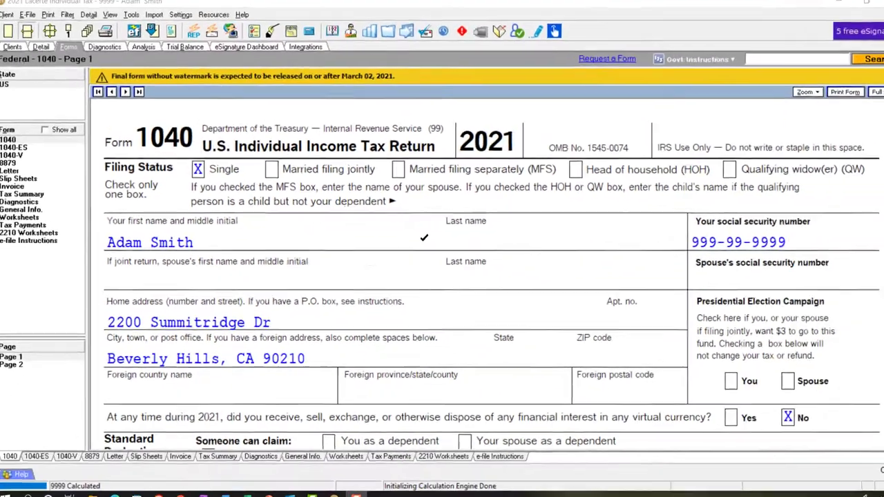
# Review page 1 of the 2021 Form 1040, from the filing status down through the dependents and income lines
pyautogui.scroll(-2, 414, 235)
pyautogui.scroll(-8, 414, 235)
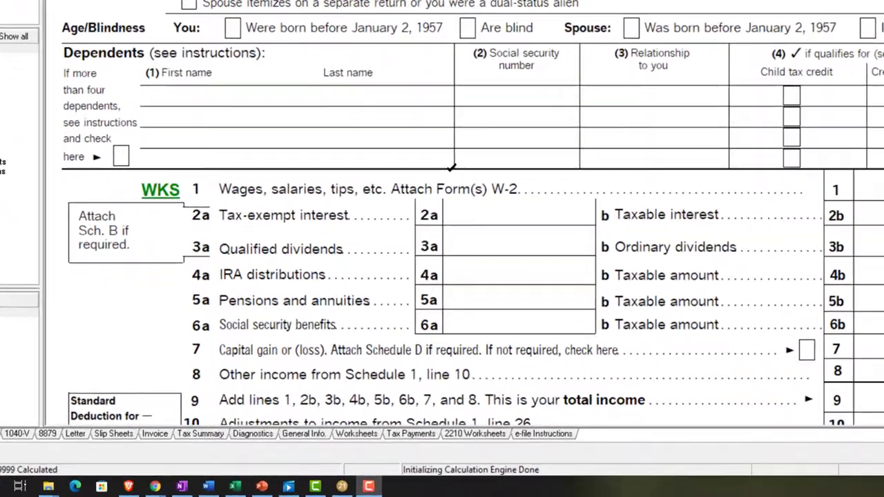
pyautogui.scroll(-2, 414, 235)
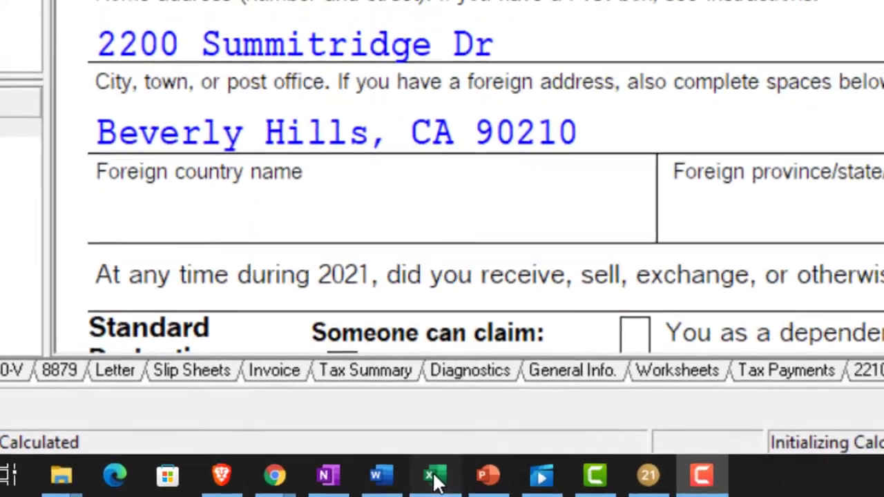
# Switch to the Excel tax workbook and review the Tax Formula lines and their supporting worksheets, ending on Tax Before Credits & Other Taxes
pyautogui.click(434, 478)
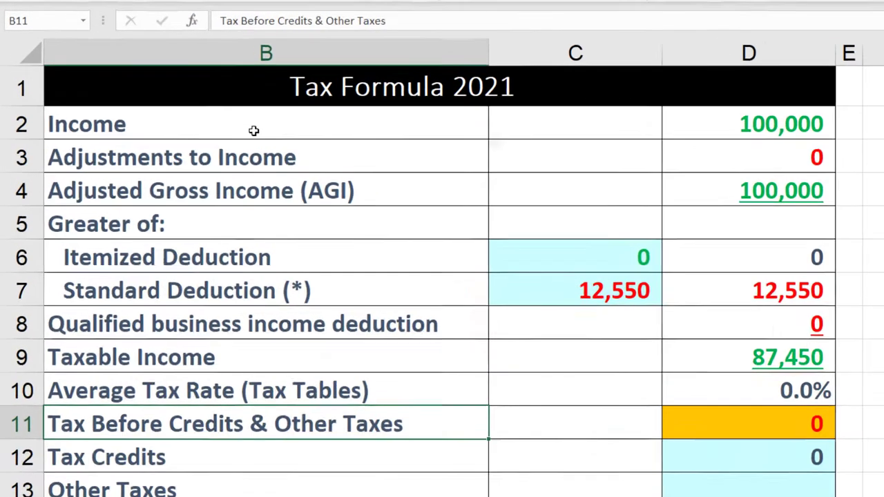
pyautogui.click(211, 107)
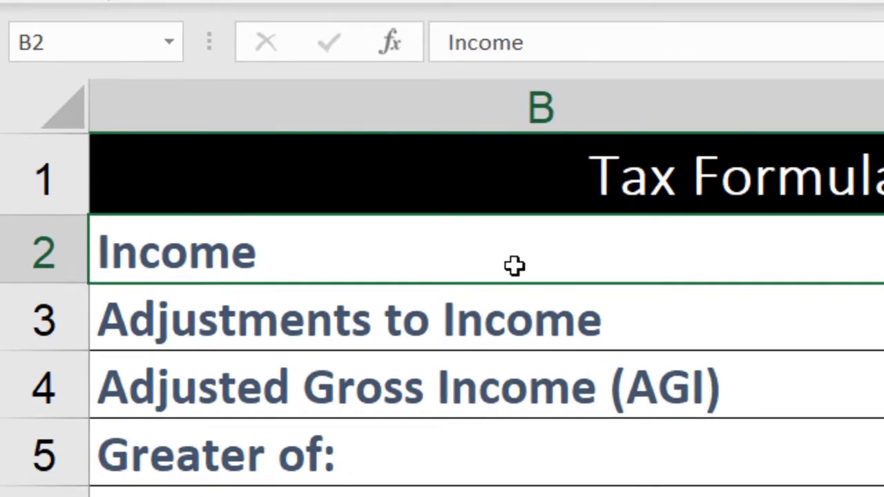
pyautogui.moveTo(485, 251); pyautogui.dragTo(733, 407)
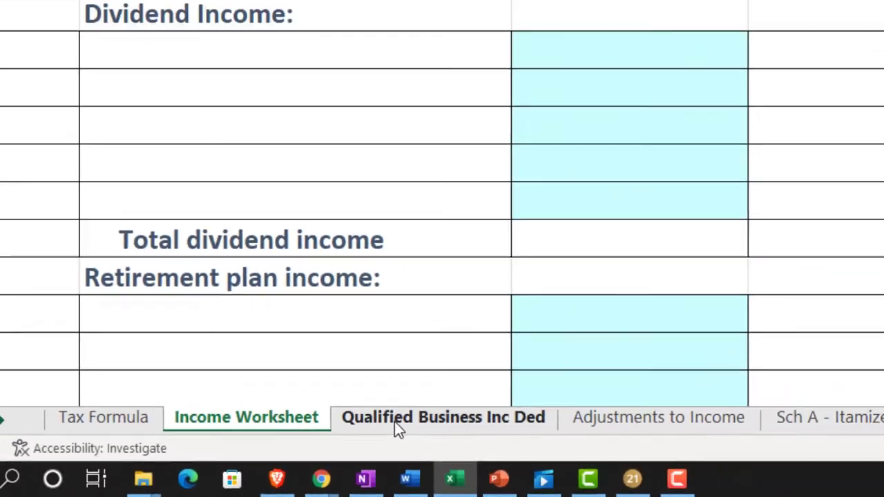
pyautogui.click(501, 397)
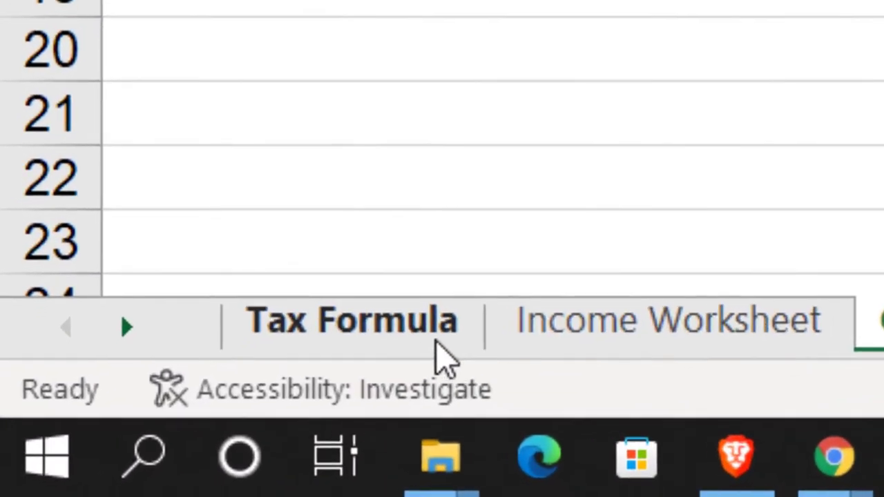
pyautogui.click(109, 458)
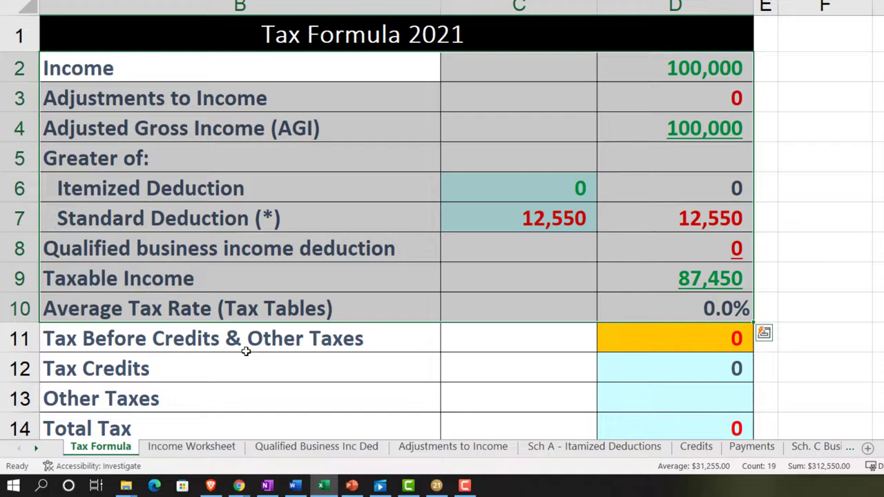
pyautogui.click(248, 343)
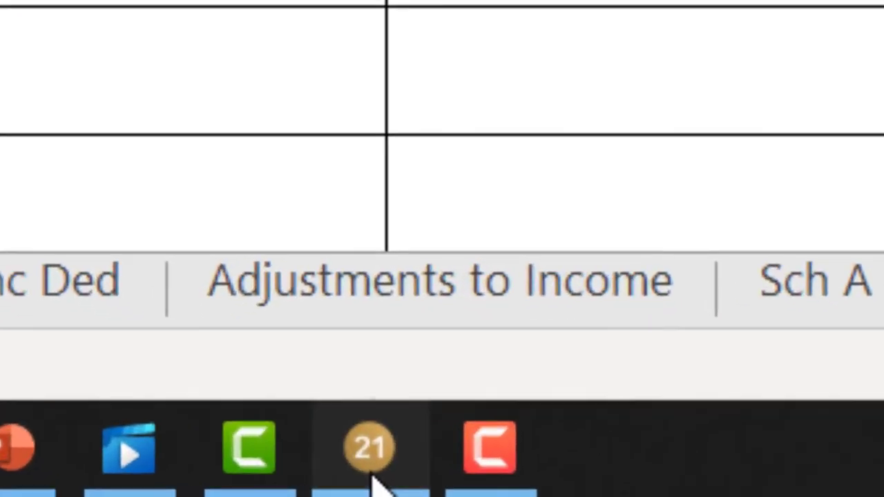
# Check the Form 1040 in Lacerte against the Income line of the Tax Formula sheet in Excel
pyautogui.click(435, 485)
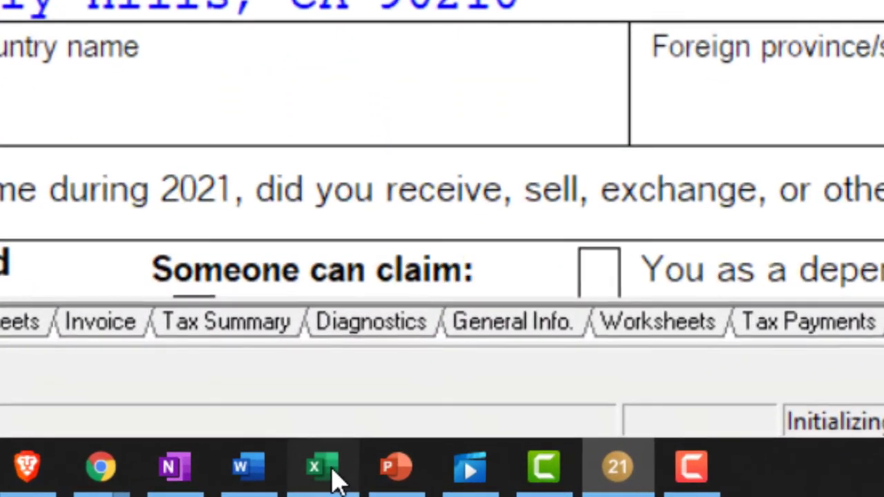
pyautogui.click(243, 488)
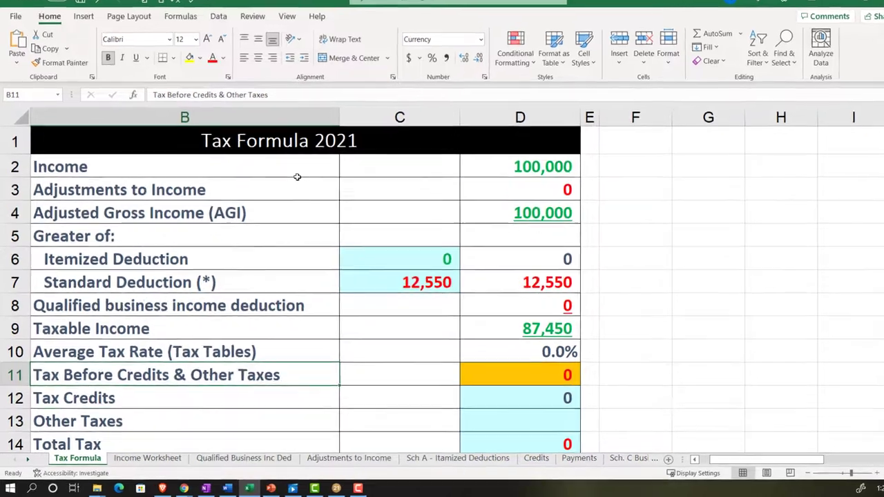
pyautogui.moveTo(497, 89); pyautogui.dragTo(672, 78)
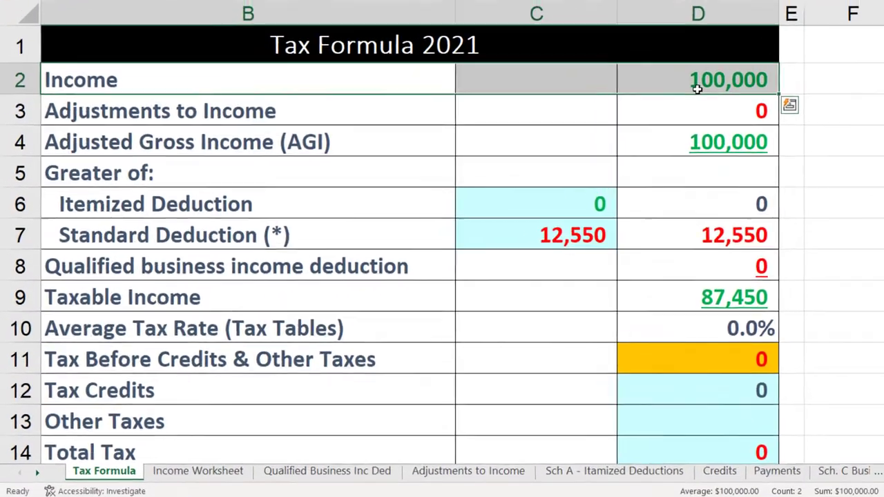
pyautogui.press('Left')
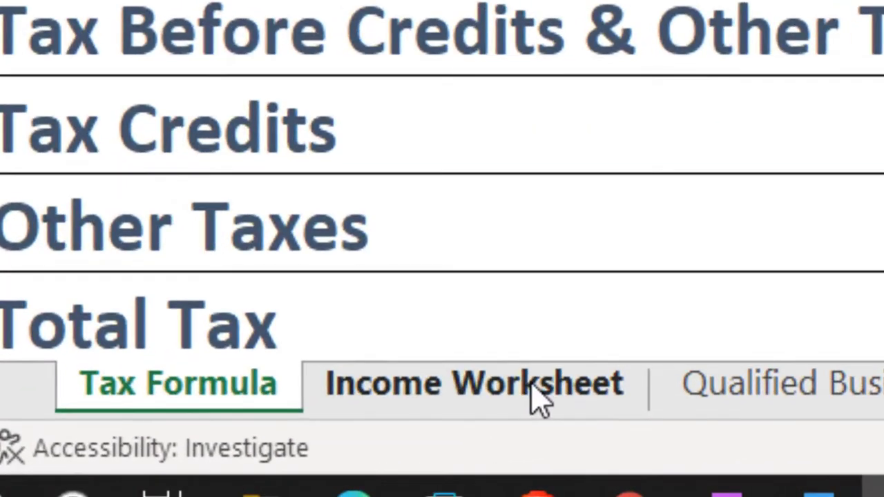
# Review the income categories on the Income Worksheet, from W-2 Income down to Total Income
pyautogui.click(220, 465)
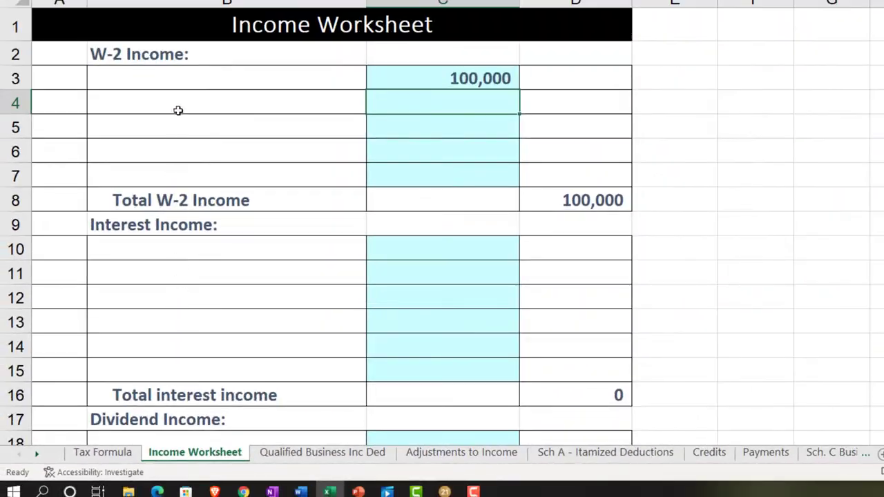
pyautogui.click(181, 60)
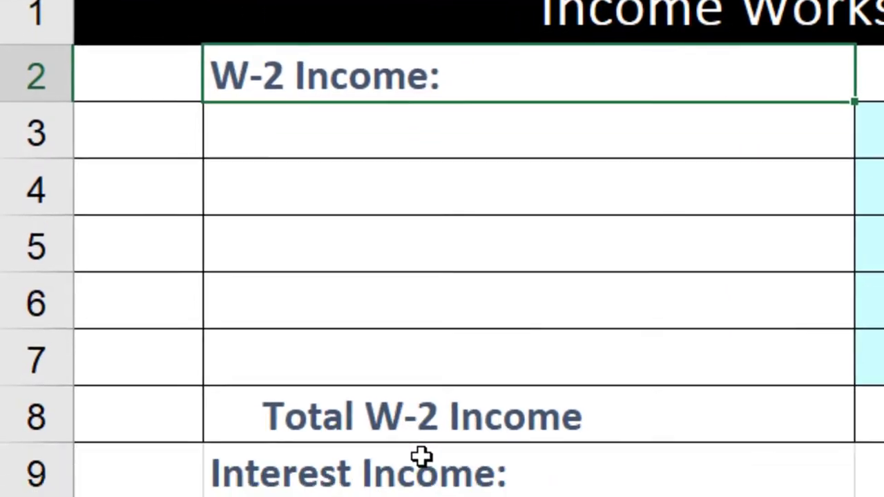
pyautogui.click(387, 126)
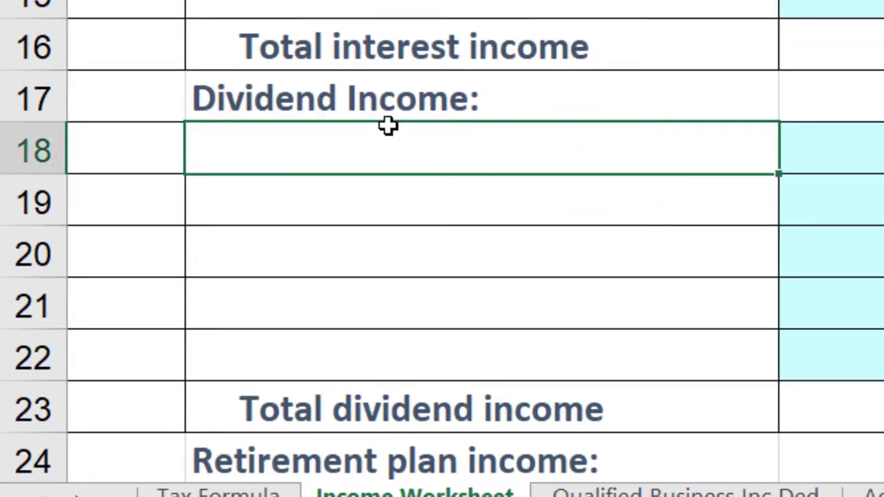
pyautogui.scroll(-2, 388, 127)
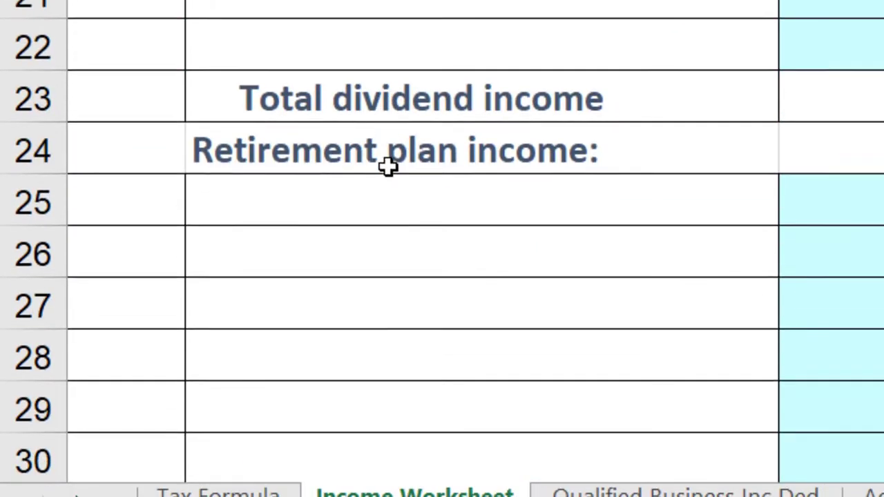
pyautogui.click(373, 460)
pyautogui.scroll(-4, 349, 207)
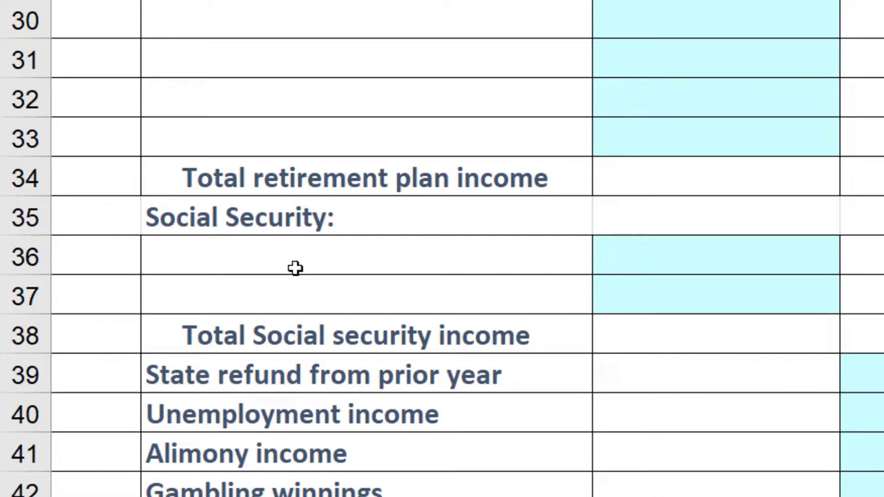
pyautogui.scroll(-2, 294, 268)
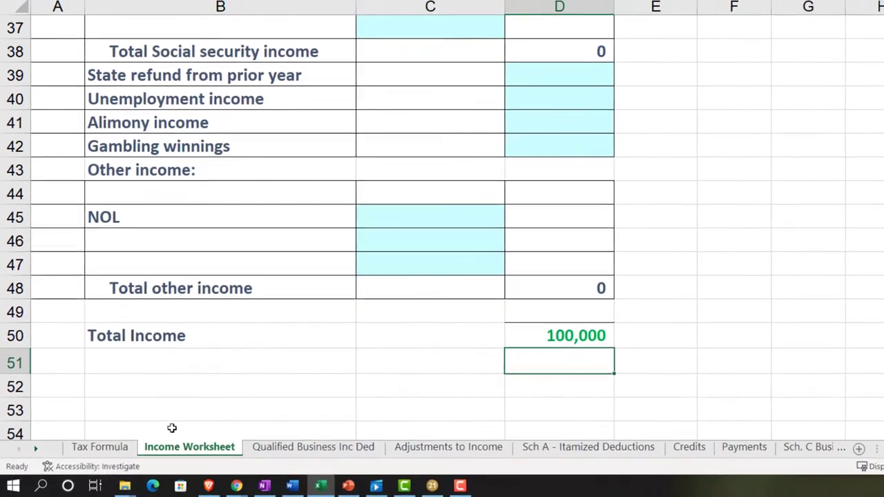
# Return to the Tax Formula sheet and examine the Income, Adjustments to Income and Adjusted Gross Income lines
pyautogui.click(122, 450)
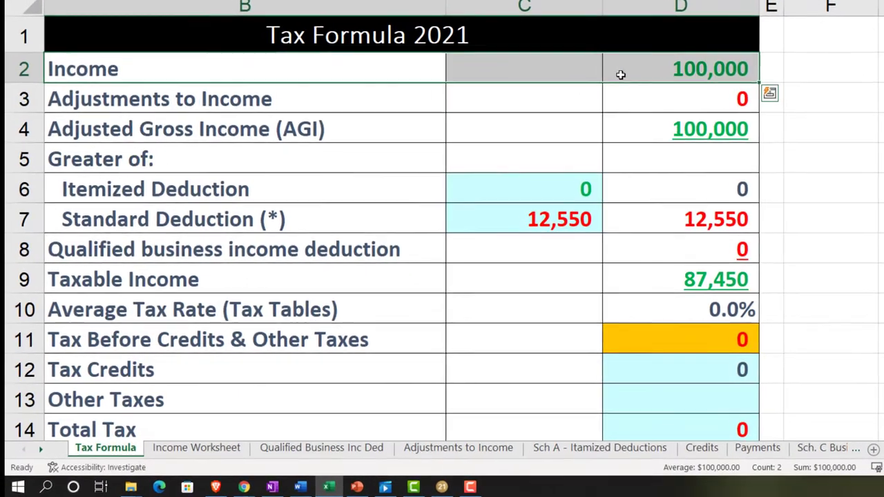
pyautogui.click(609, 76)
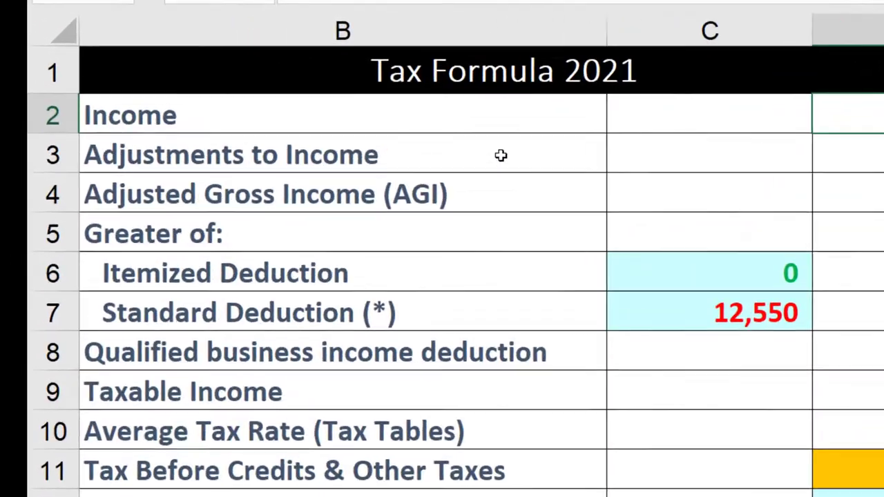
pyautogui.moveTo(352, 114); pyautogui.dragTo(597, 114)
pyautogui.moveTo(674, 178); pyautogui.dragTo(674, 178)
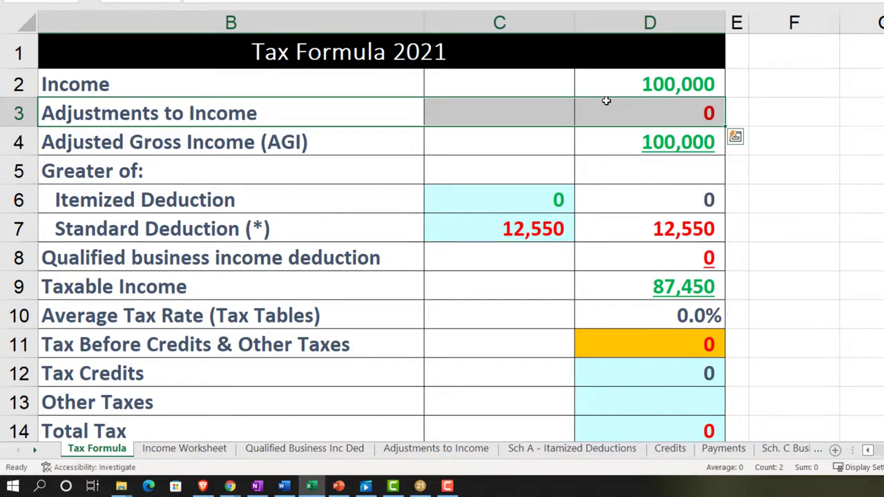
pyautogui.click(606, 134)
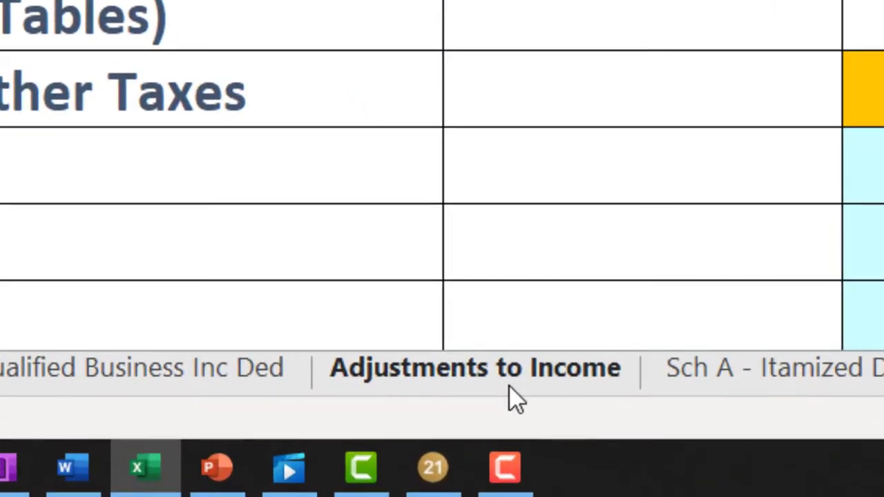
# Review the deductions on the Adjustments to Income sheet, from One-Half of self-employment tax down to IRA
pyautogui.click(508, 388)
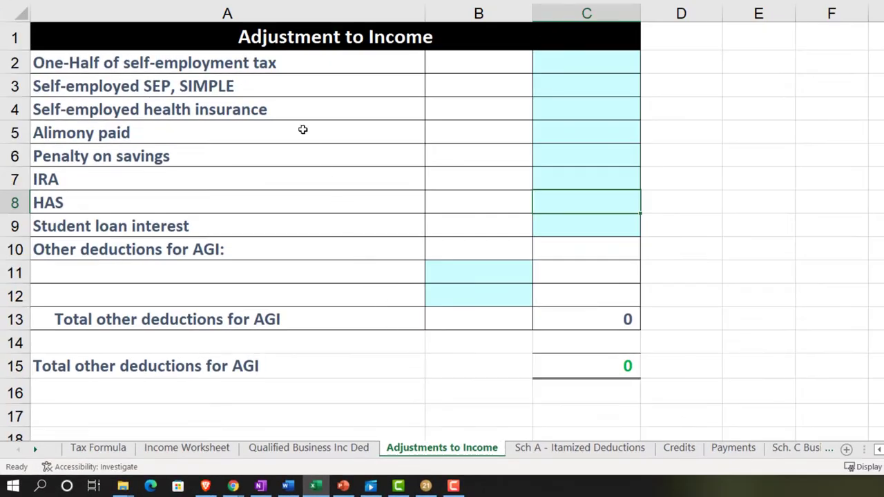
pyautogui.click(291, 67)
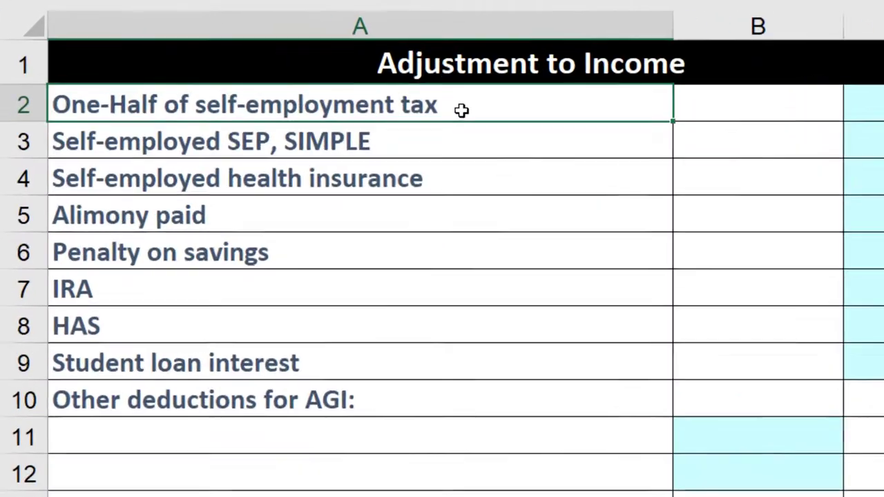
pyautogui.press('Down')
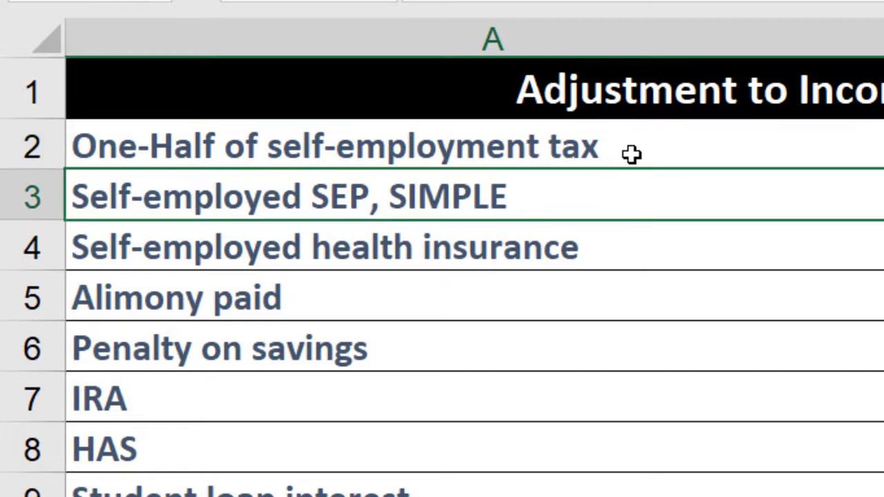
pyautogui.press('Down')
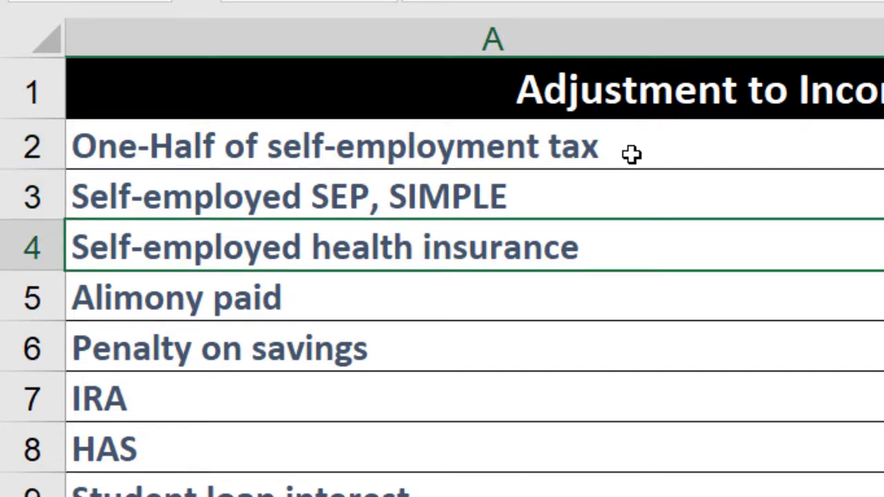
pyautogui.press('Down')
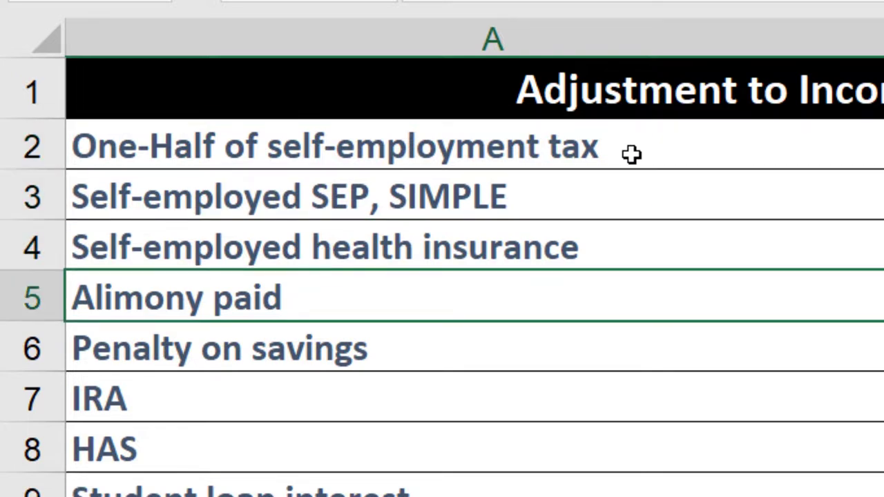
pyautogui.press('Down')
pyautogui.press('Down')
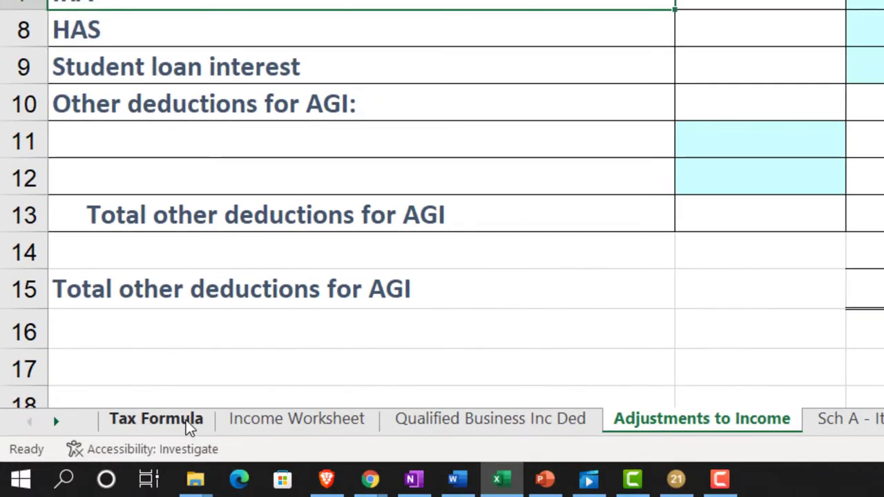
# Go back to the Tax Formula sheet and examine the Adjustments to Income and AGI amounts in D3 and D4
pyautogui.click(222, 482)
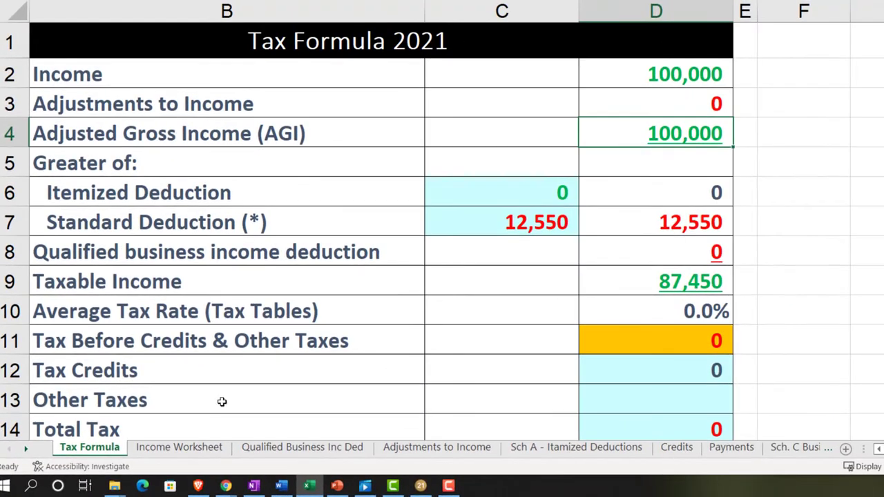
pyautogui.click(628, 106)
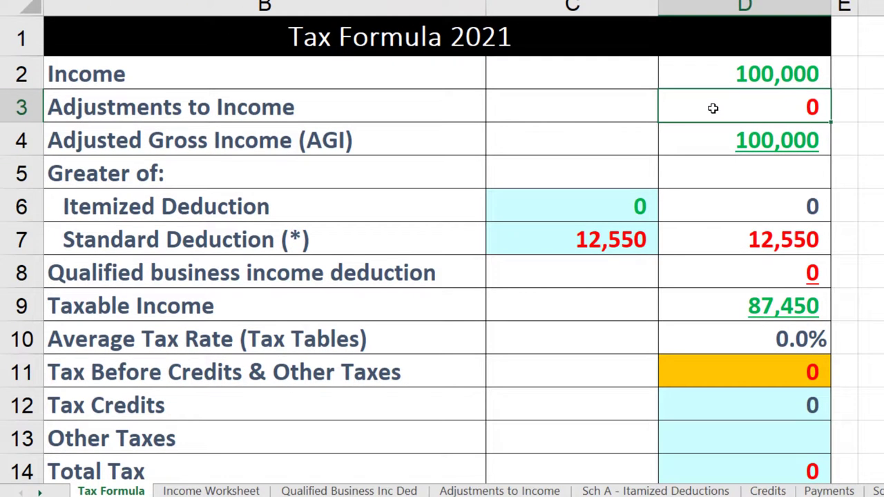
pyautogui.click(711, 126)
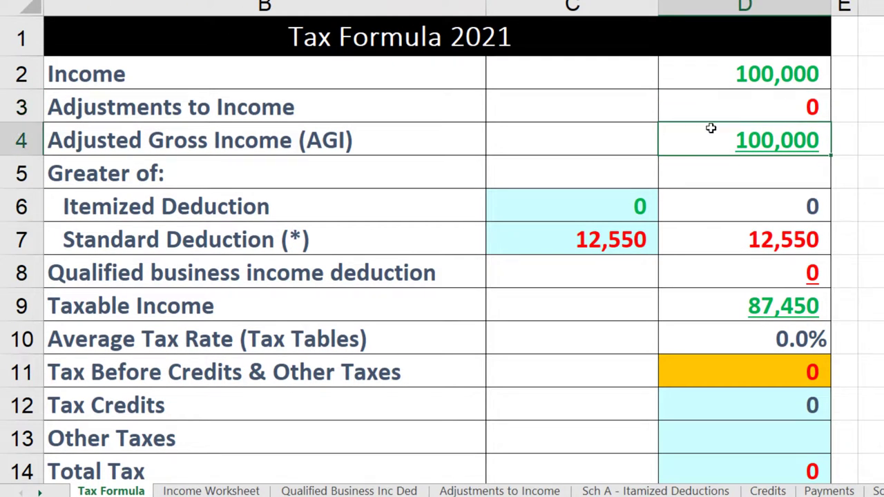
# Examine the Standard Deduction in C7 and compare it with the filing-status amounts in the table beginning at row 19
pyautogui.click(602, 235)
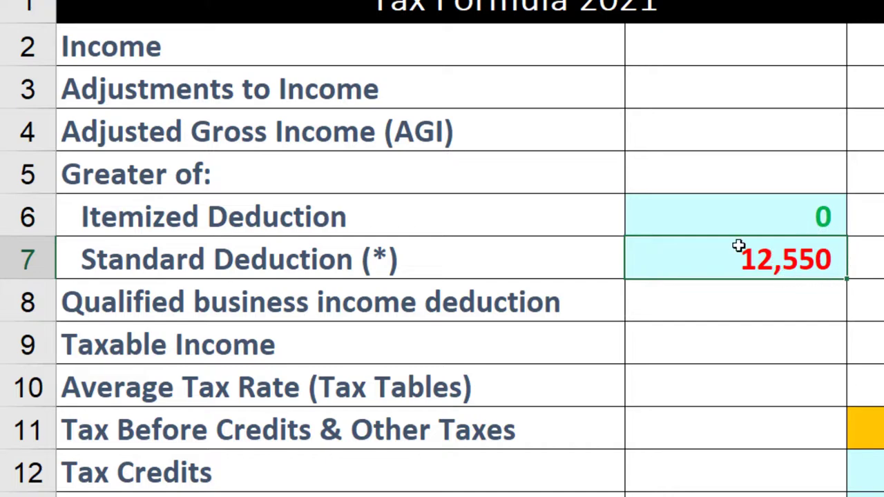
pyautogui.scroll(-4, 739, 246)
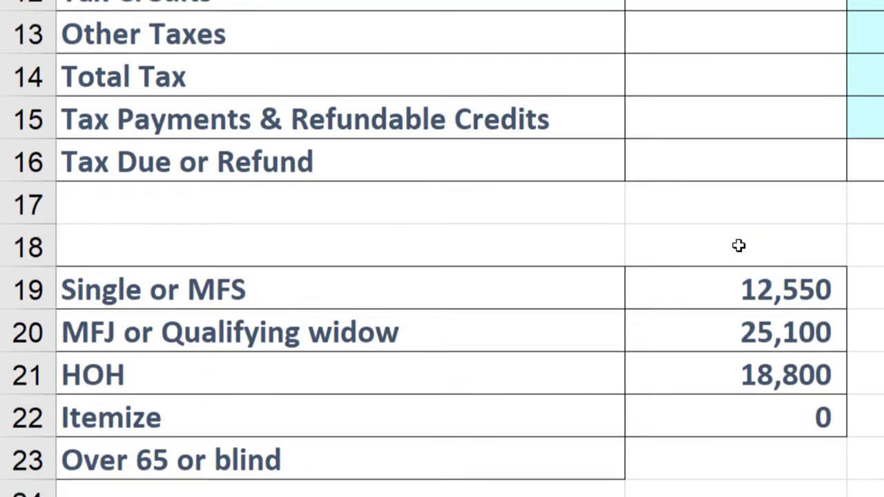
pyautogui.click(739, 246)
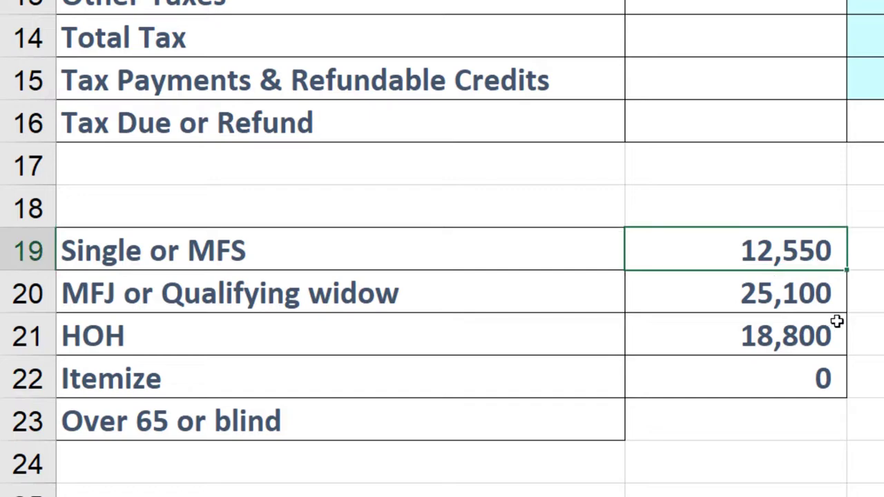
pyautogui.press('Down')
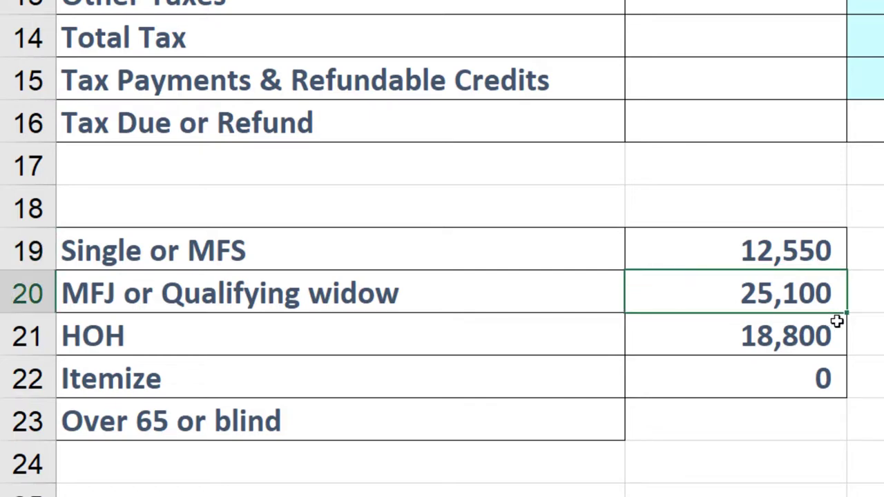
pyautogui.scroll(4, 836, 321)
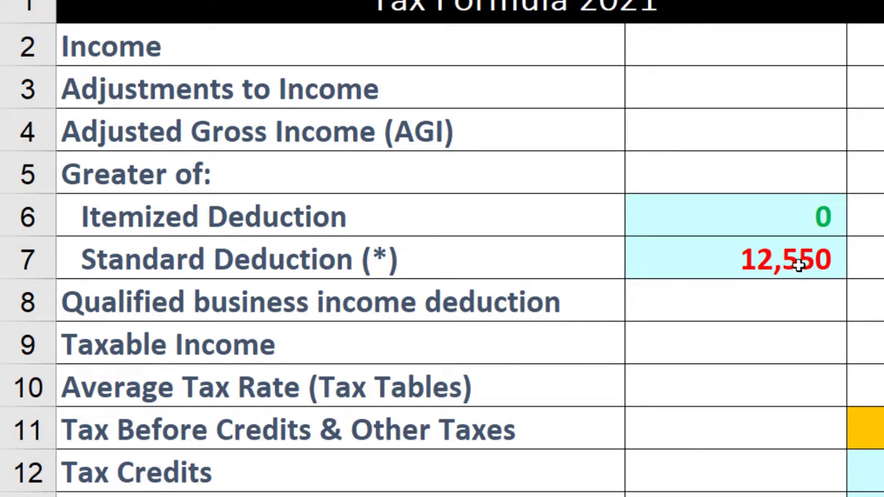
# From the Itemized Deduction in C6, go to the Sch A - Itamized Deductions sheet and review its Medical and Taxes sections
pyautogui.click(769, 215)
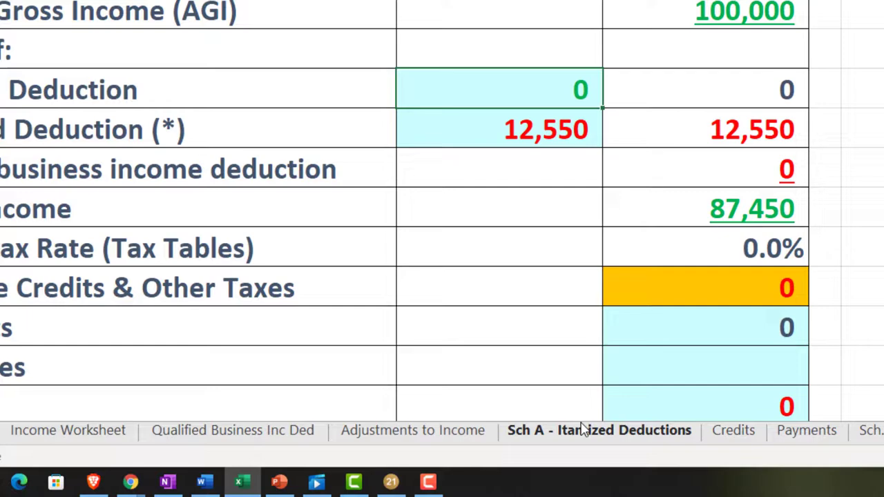
pyautogui.click(598, 444)
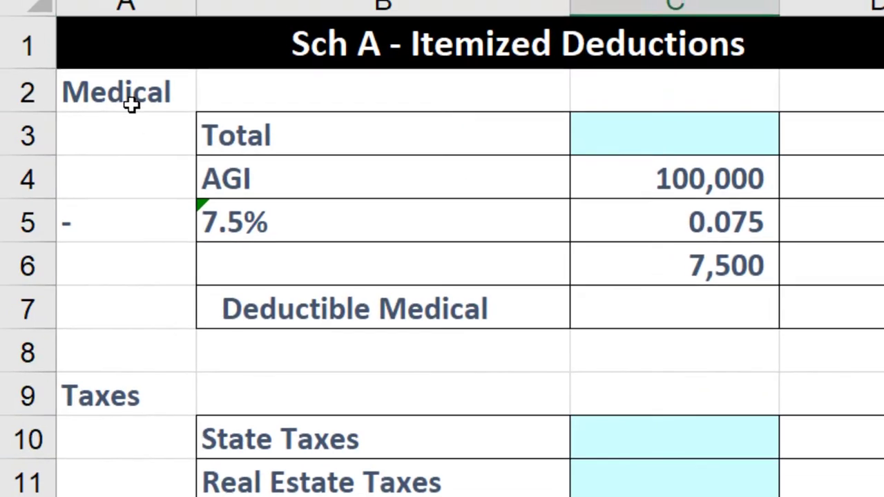
pyautogui.click(129, 104)
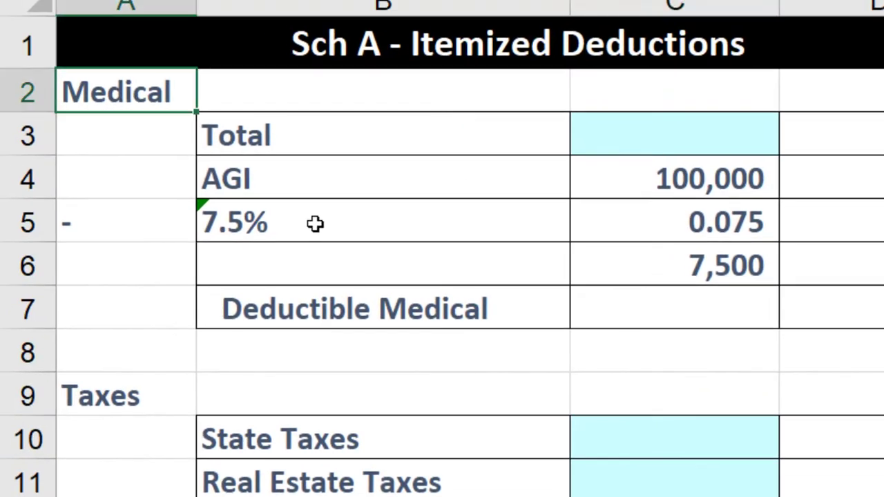
pyautogui.press('Down')
pyautogui.press('Down')
pyautogui.press('Down')
pyautogui.press('Down')
pyautogui.press('Down')
pyautogui.press('Down')
pyautogui.press('Down')
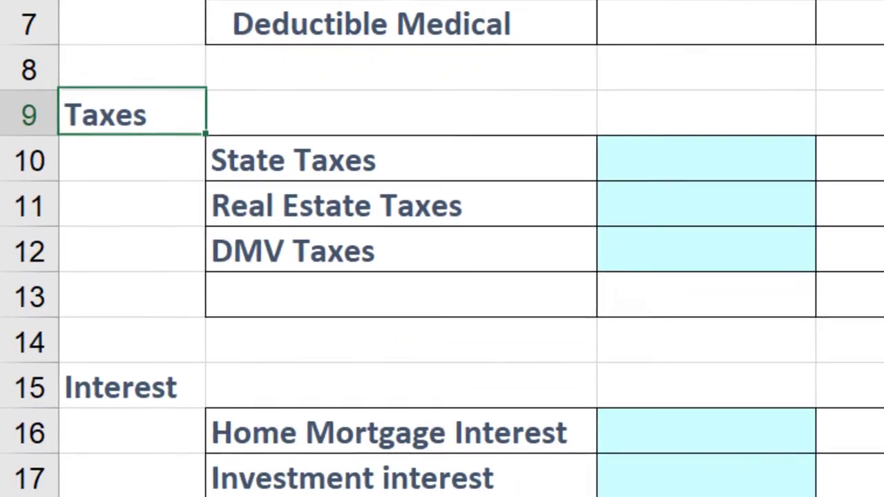
pyautogui.press('Down')
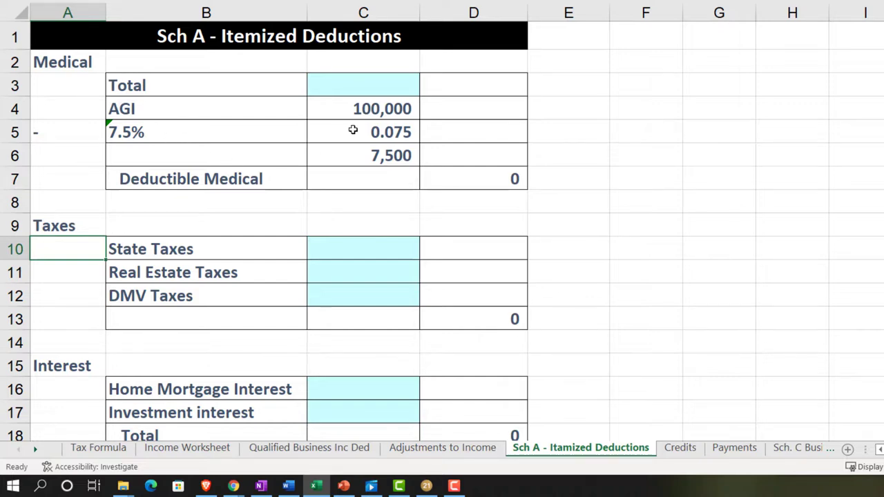
# Return to the Tax Formula sheet and examine the Tax Credits amount in D12
pyautogui.click(98, 449)
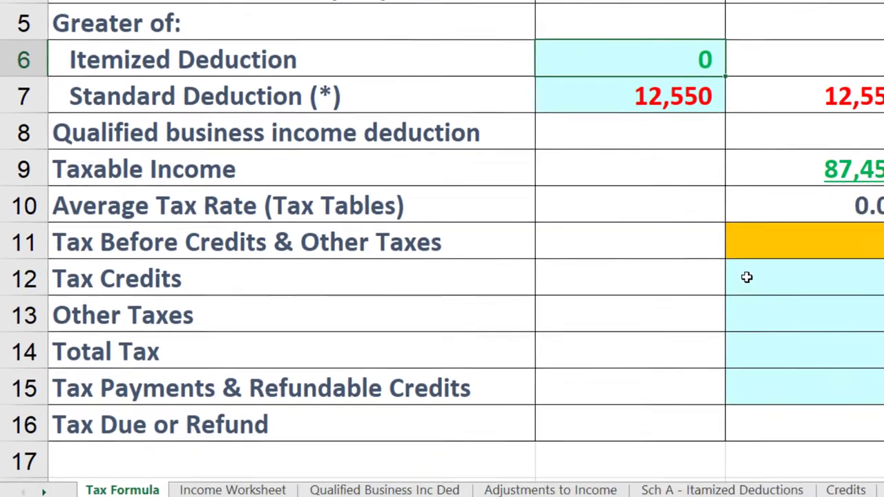
pyautogui.click(873, 334)
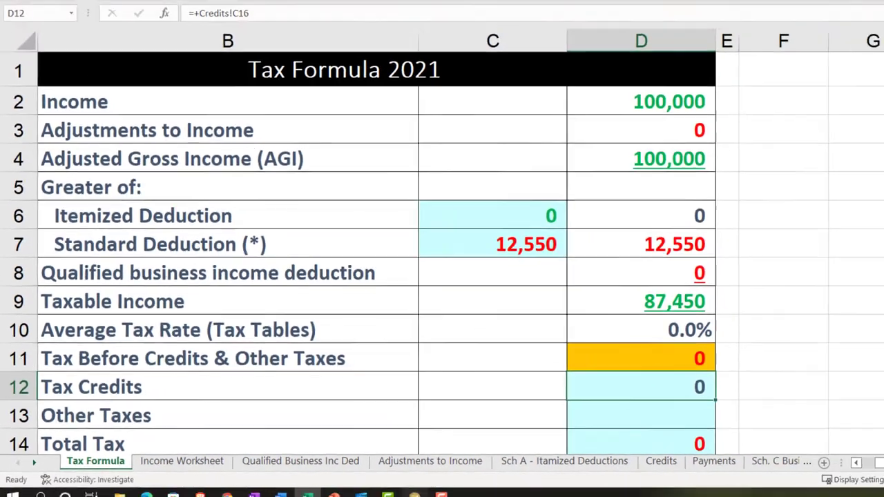
# Switch to Lacerte and review the income lines on Form 1040 page 1, from wages down to total income
pyautogui.click(328, 488)
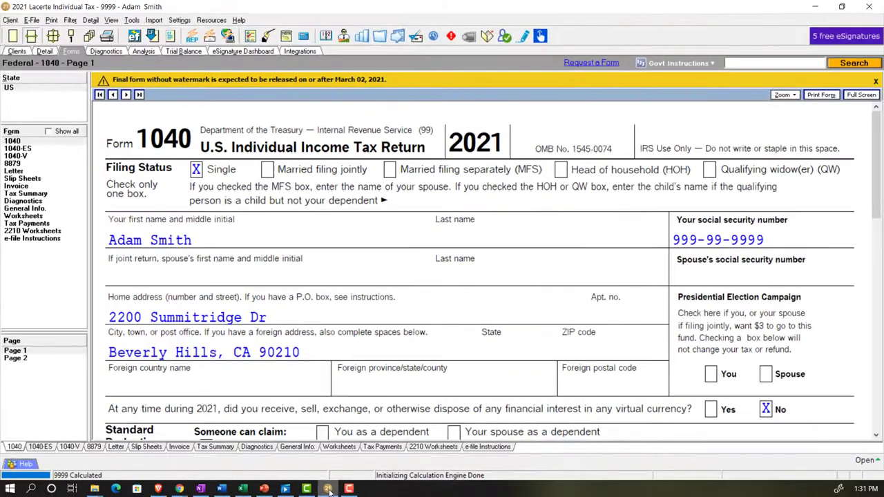
pyautogui.scroll(-8, 336, 314)
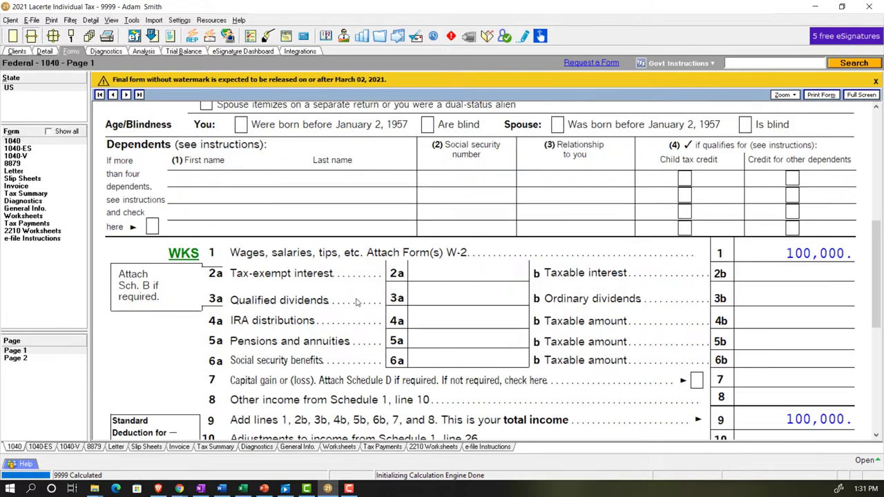
pyautogui.scroll(-3, 357, 302)
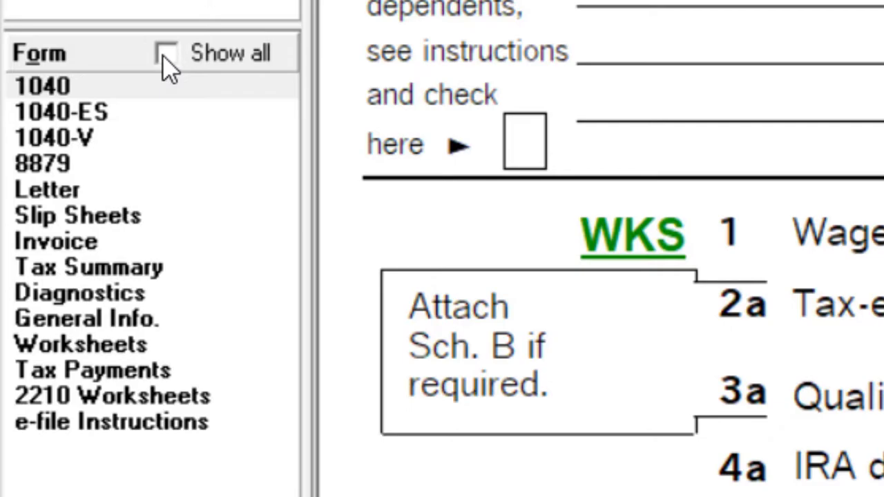
# Show all forms in the form list, open Schedule 1 and review the Part I Additional Income lines
pyautogui.click(166, 54)
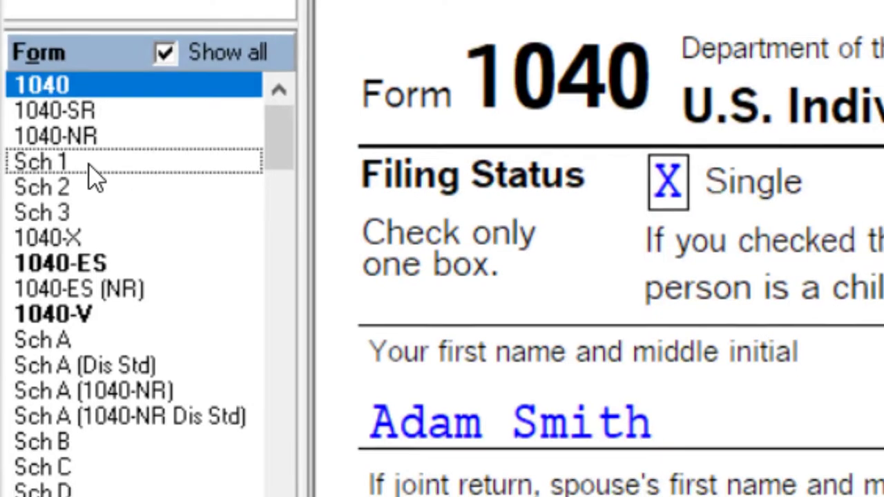
pyautogui.click(88, 163)
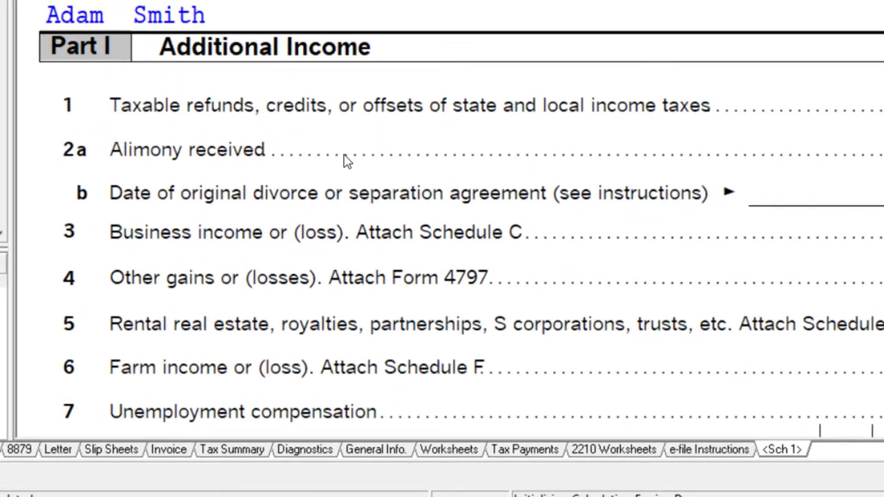
pyautogui.scroll(-3, 345, 159)
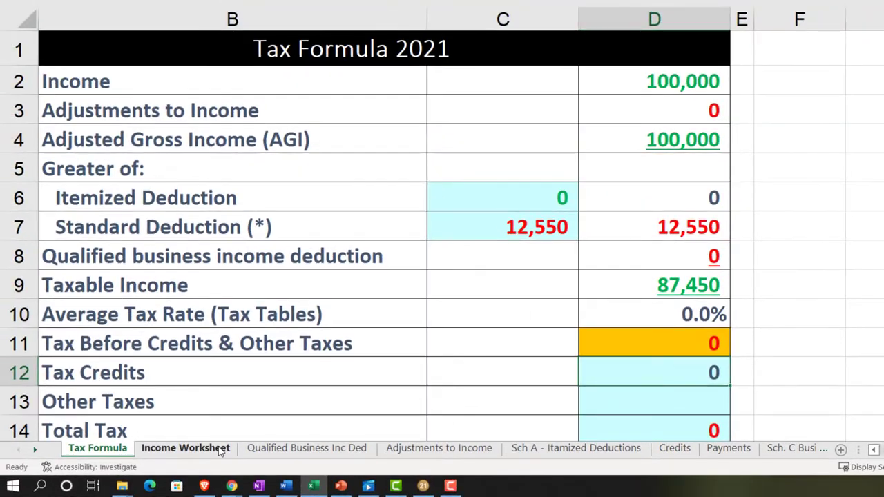
# Switch to Excel, look over the income categories on the Income Worksheet and return to the Tax Formula sheet
pyautogui.click(121, 427)
pyautogui.scroll(4, 209, 360)
pyautogui.scroll(7, 188, 402)
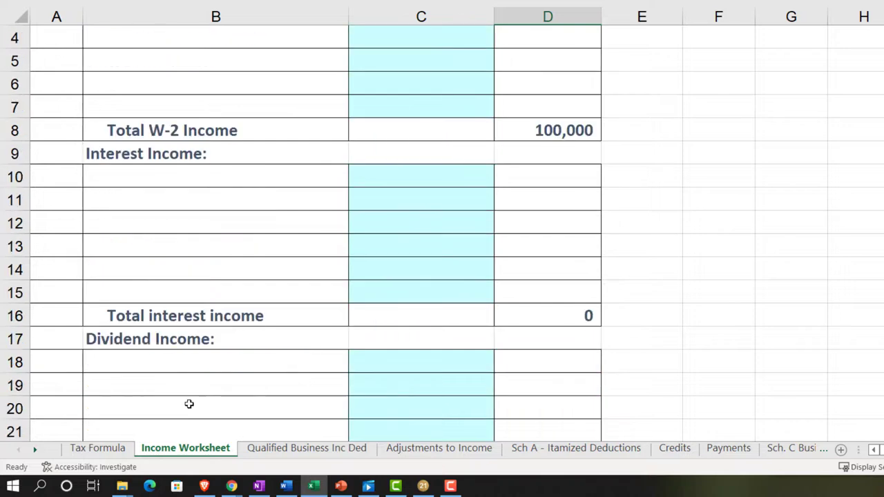
pyautogui.scroll(-4, 177, 417)
pyautogui.click(97, 448)
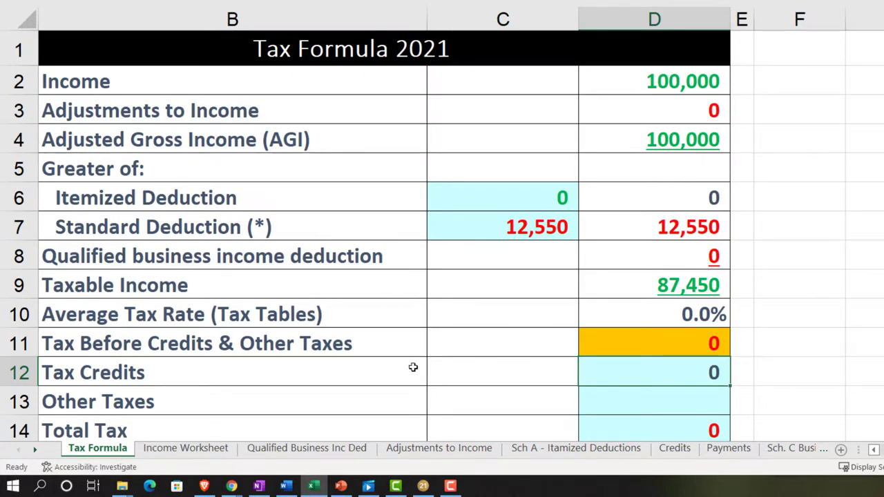
# Switch to Lacerte, reopen Form 1040 and review page 1 from the income lines down to the standard deduction on line 12a
pyautogui.click(427, 486)
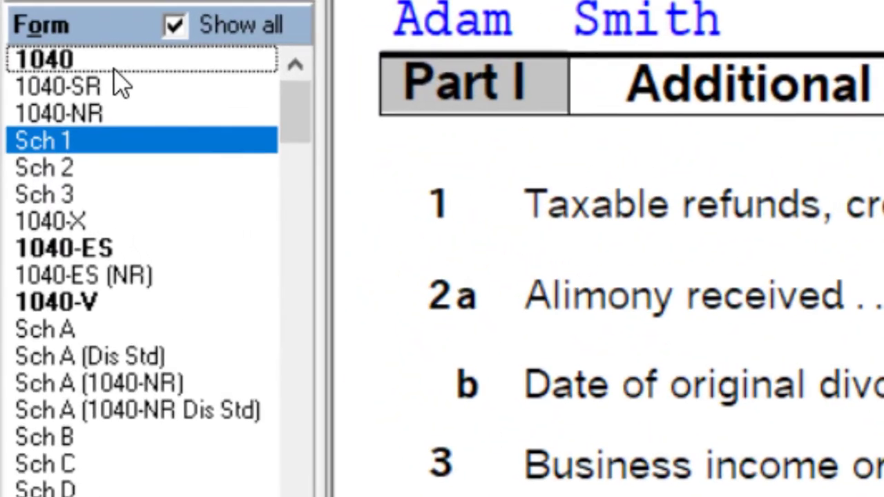
pyautogui.click(38, 39)
pyautogui.scroll(-10, 497, 285)
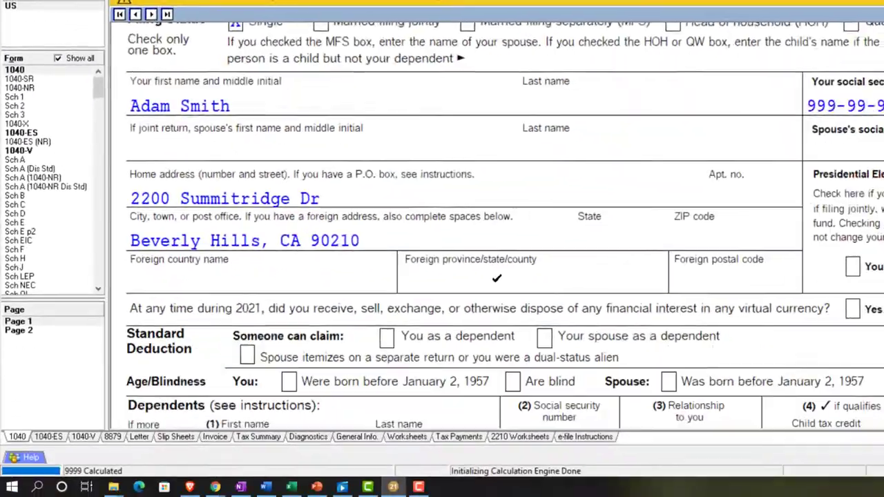
pyautogui.scroll(-3, 498, 280)
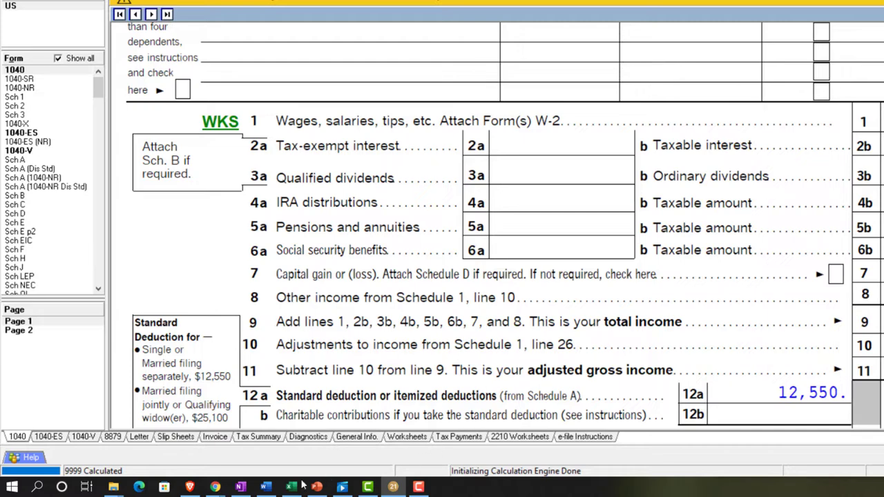
# Switch to Excel and highlight the Tax Formula lines from Income to Average Tax Rate, finishing on Tax Credits in B12
pyautogui.click(291, 487)
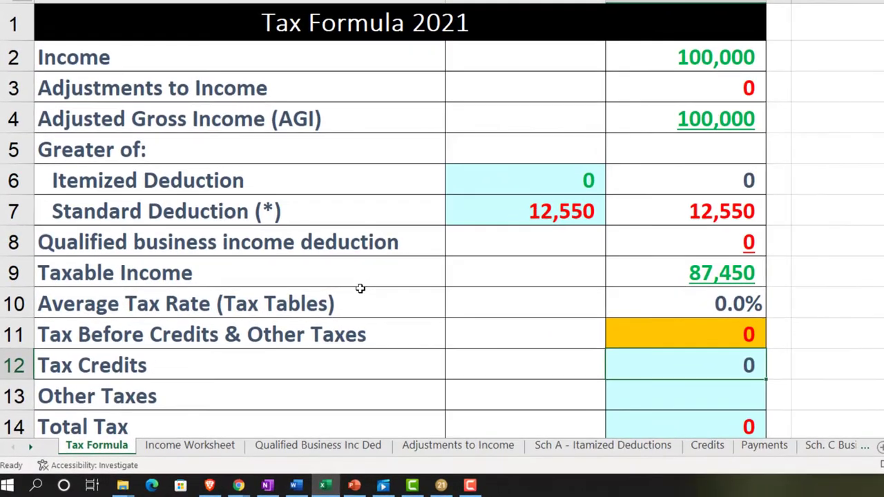
pyautogui.moveTo(221, 59); pyautogui.dragTo(660, 308)
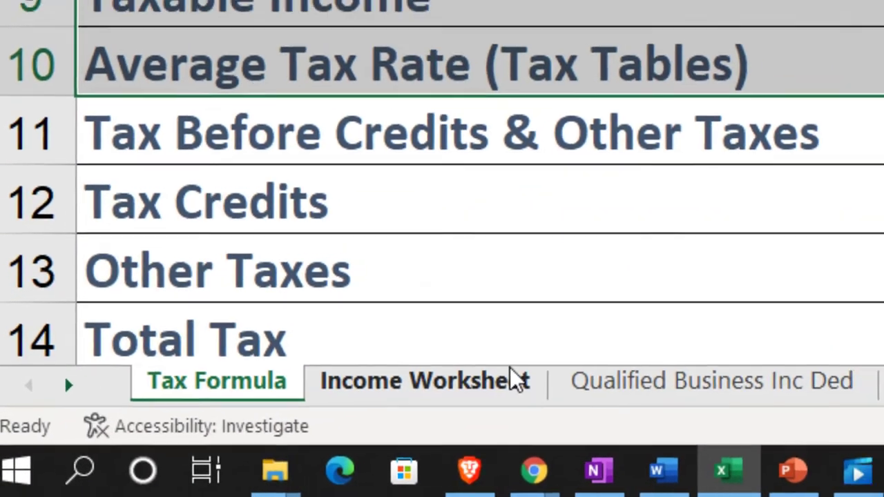
pyautogui.click(691, 173)
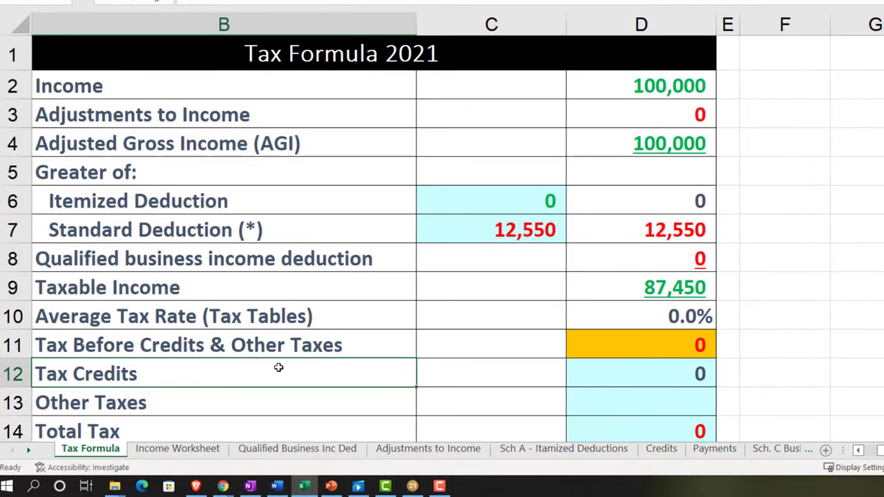
# Switch to Lacerte, check the Form 1040 income lines and review Part II Adjustments to Income on Schedule 1 page 2
pyautogui.click(412, 486)
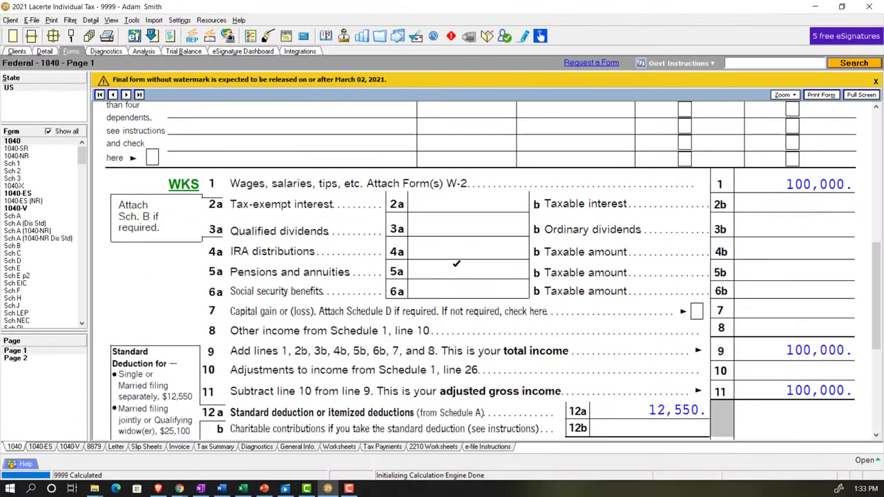
pyautogui.scroll(-1, 456, 263)
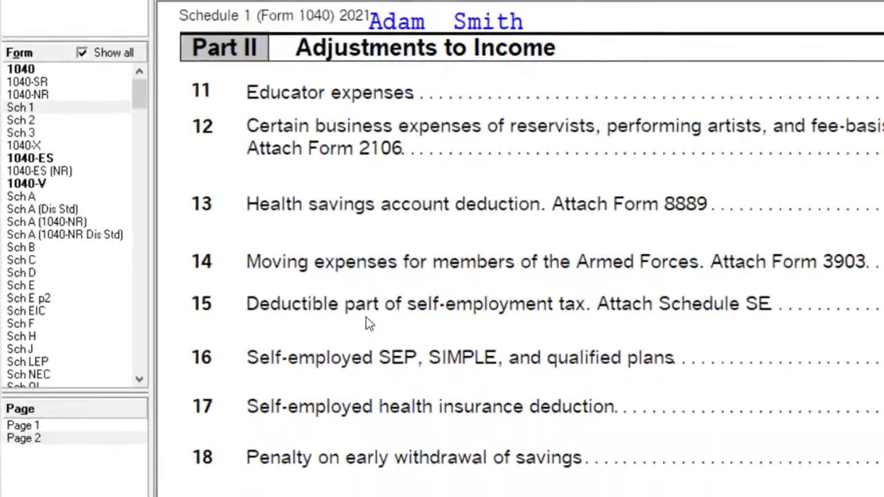
pyautogui.scroll(-3, 605, 432)
pyautogui.scroll(-10, 252, 267)
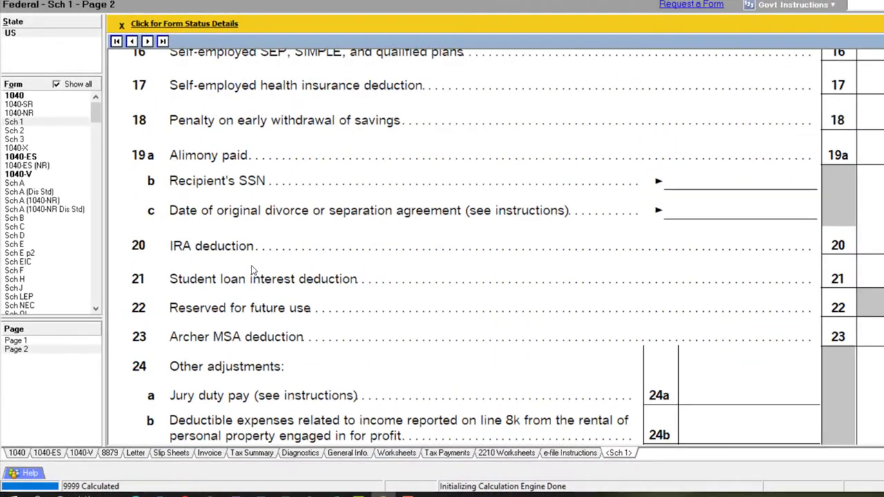
pyautogui.scroll(-3, 253, 270)
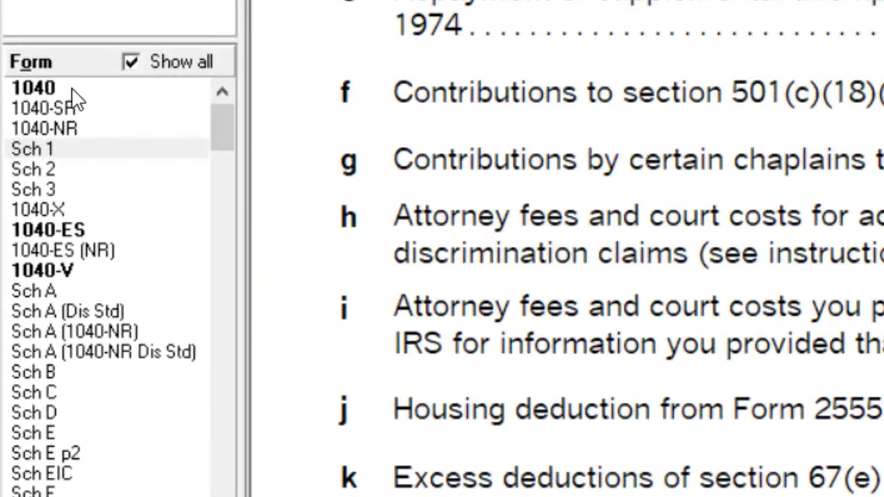
# Go back to Form 1040 and review page 1 from adjusted gross income through the deductions to taxable income on line 15
pyautogui.click(74, 93)
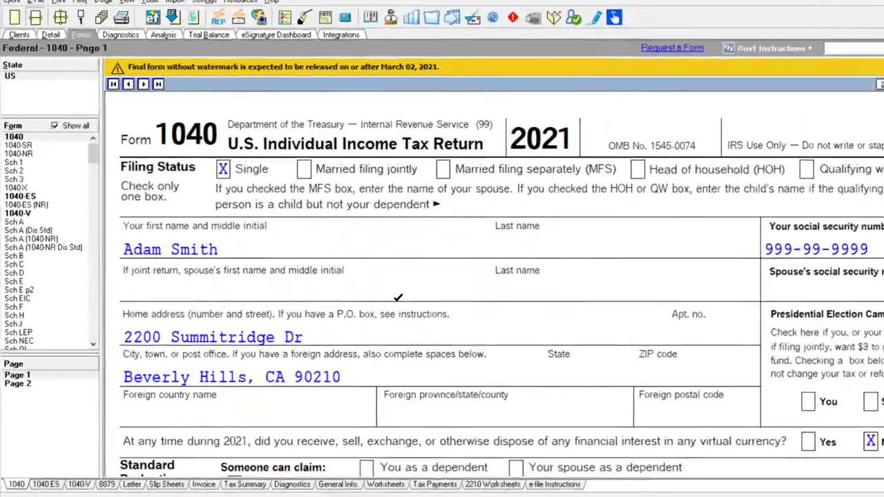
pyautogui.scroll(-3, 349, 289)
pyautogui.scroll(-10, 349, 288)
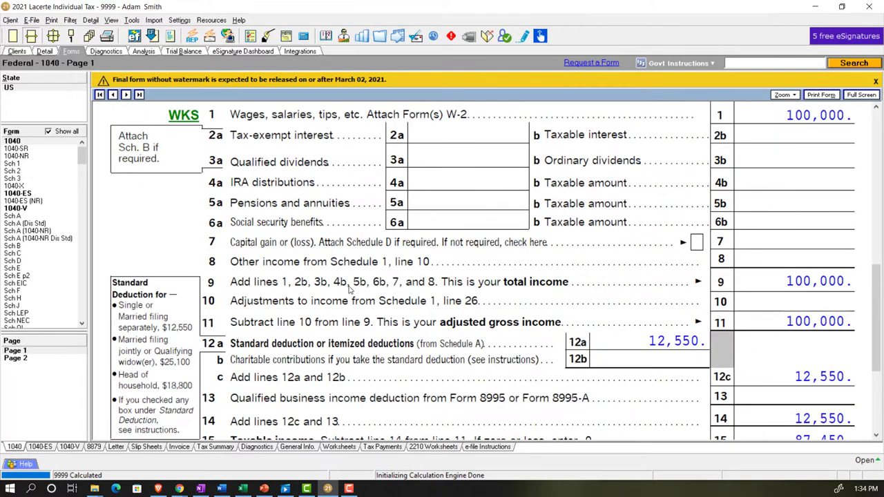
pyautogui.scroll(-2, 349, 289)
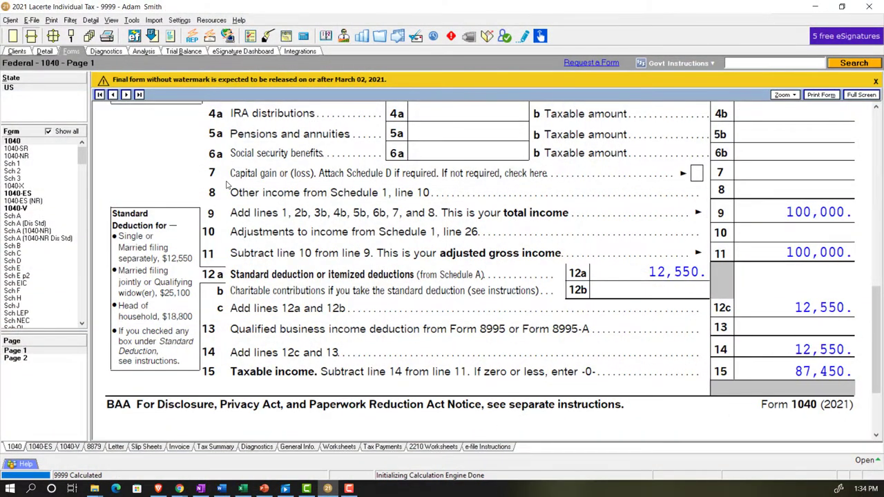
# Switch to Excel and examine the Income amount in D2 of the Tax Formula sheet
pyautogui.click(243, 490)
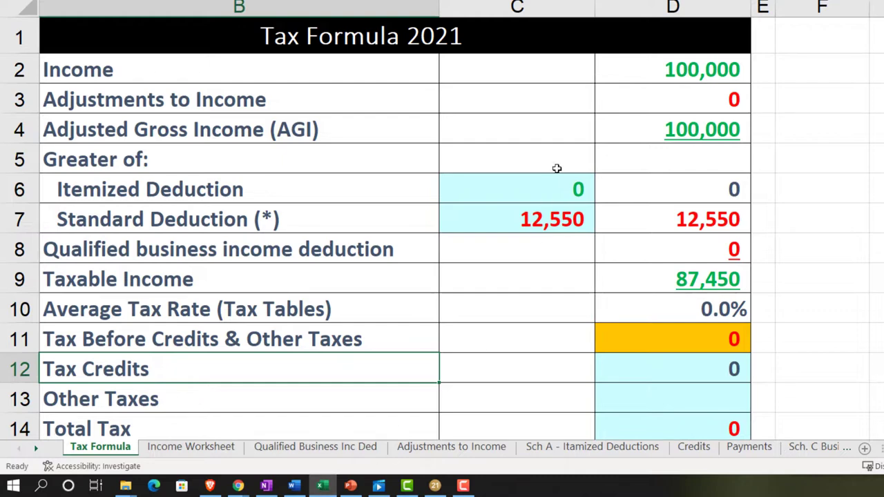
pyautogui.click(617, 73)
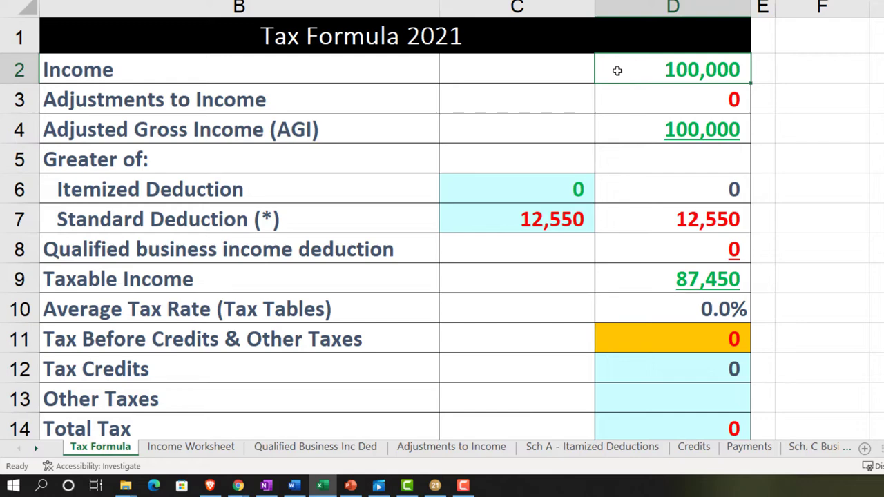
# Trace the Income line in D2 of the Tax Formula sheet to the W-2 amount in C3 of the Income Worksheet
pyautogui.click(617, 88)
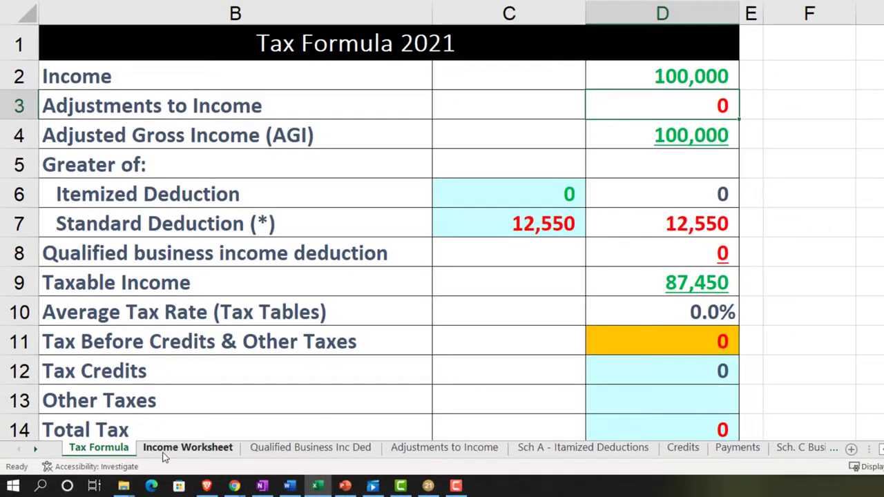
pyautogui.click(181, 449)
pyautogui.scroll(5, 323, 302)
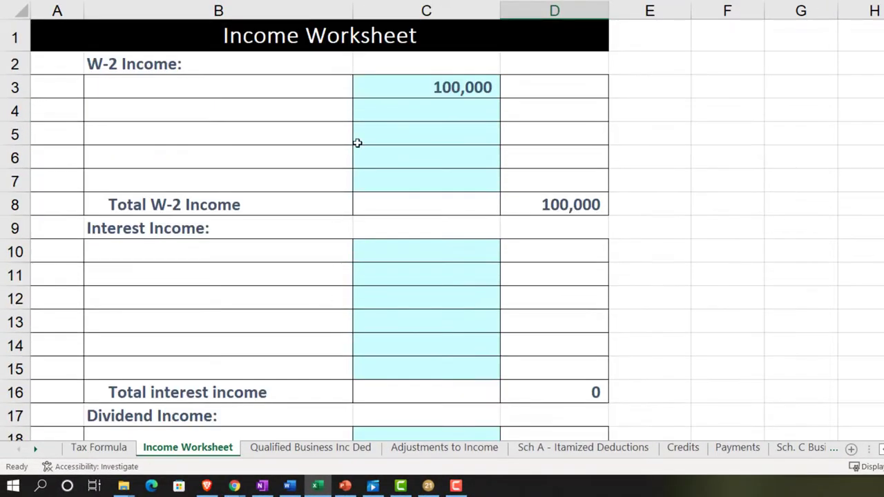
pyautogui.click(422, 87)
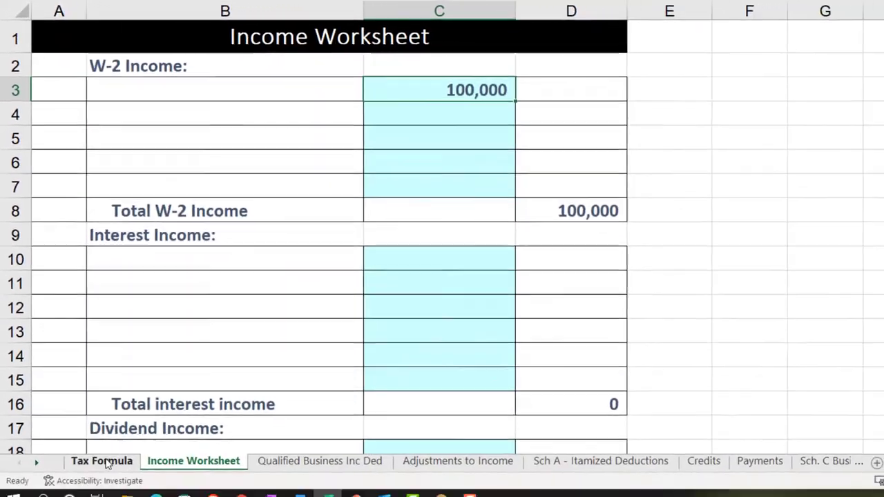
pyautogui.click(99, 447)
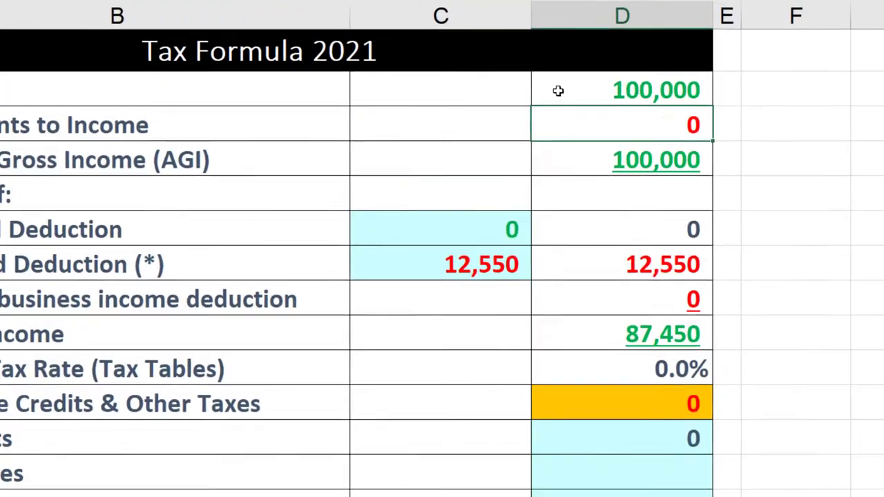
pyautogui.click(607, 76)
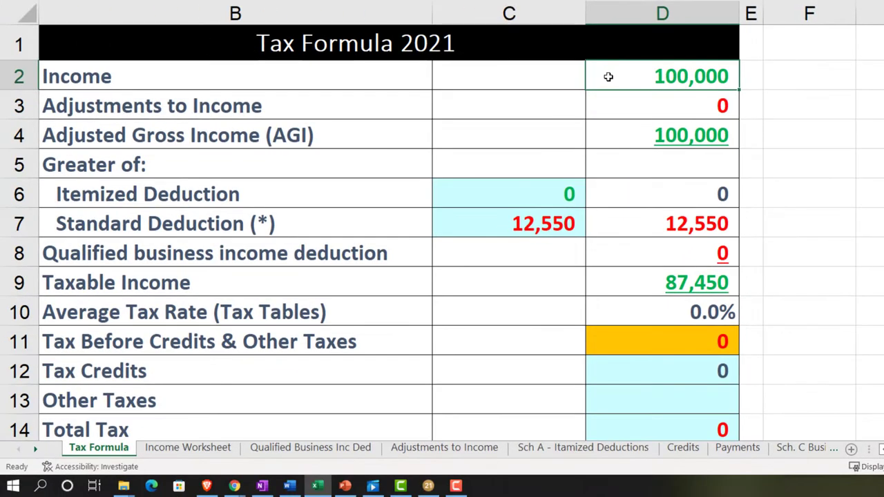
# Examine the Standard Deduction in C7 and the Taxable Income in D9 of the Tax Formula sheet
pyautogui.click(526, 224)
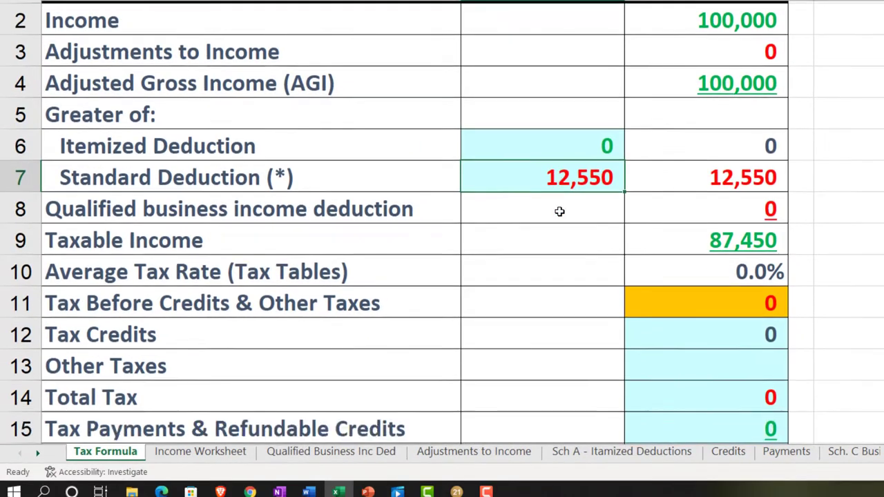
pyautogui.scroll(-4, 560, 212)
pyautogui.scroll(4, 560, 211)
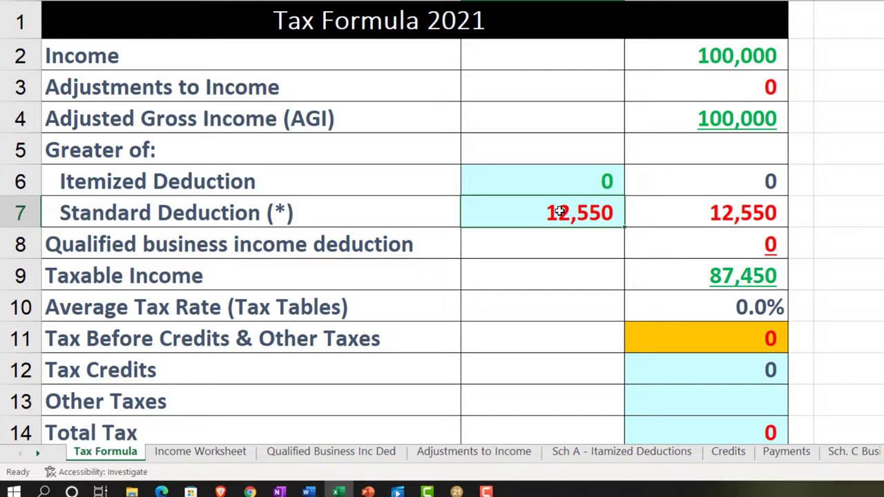
pyautogui.click(693, 275)
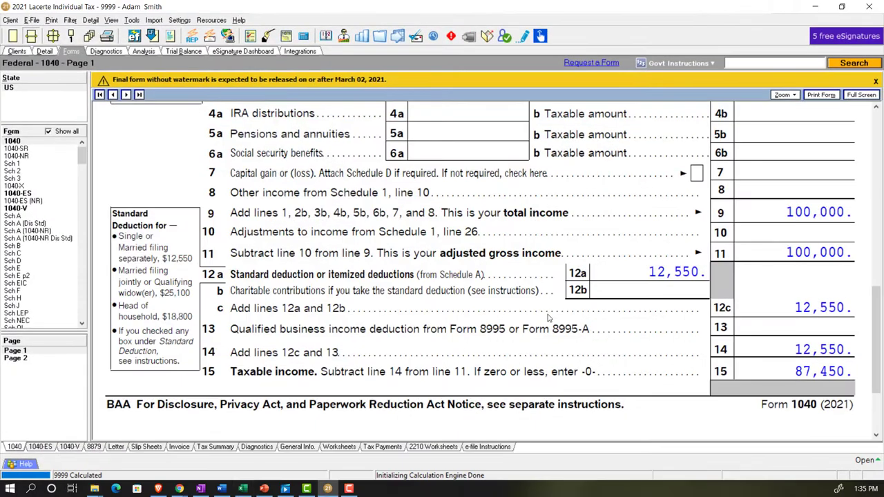
# Switch to Lacerte, check wages, standard deduction and taxable income on Form 1040 page 1, and open page 2 for the tax on line 16
pyautogui.scroll(3, 547, 317)
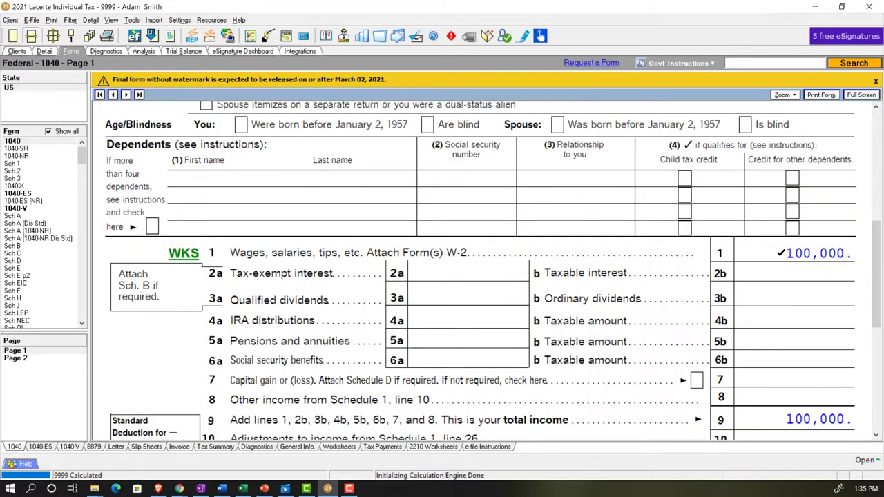
pyautogui.scroll(-3, 774, 297)
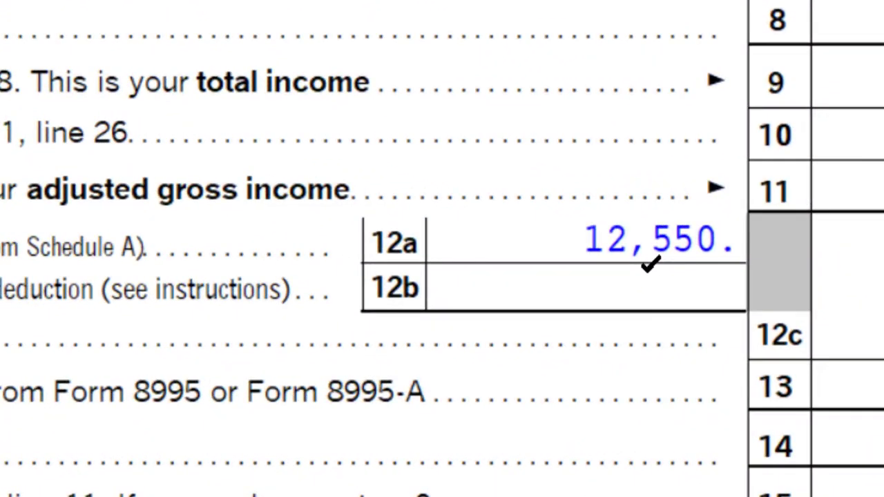
pyautogui.scroll(-3, 649, 263)
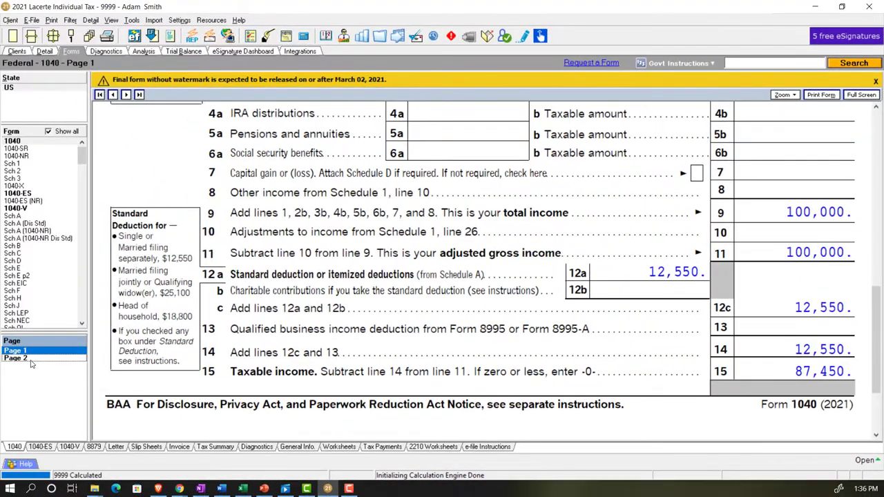
pyautogui.click(31, 362)
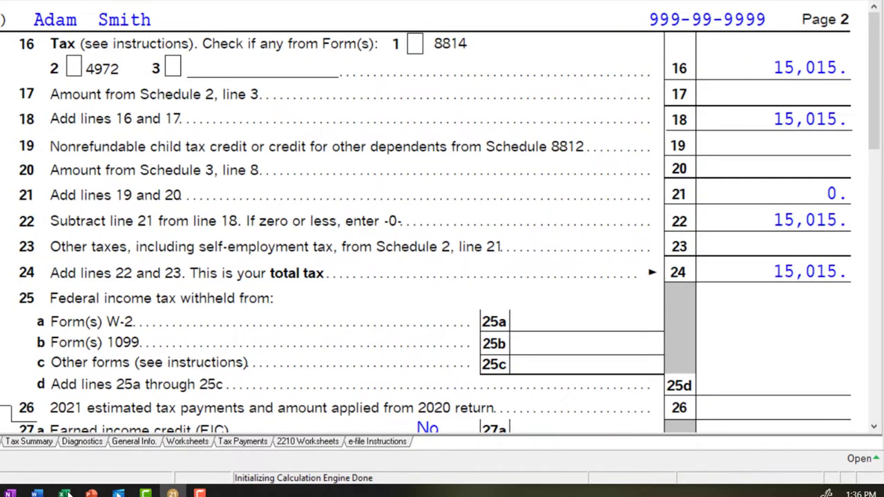
# Switch to Excel, set Tax Before Credits & Other Taxes in D11 to 15,015, and check the average tax rate and Tax Credits cells
pyautogui.click(65, 493)
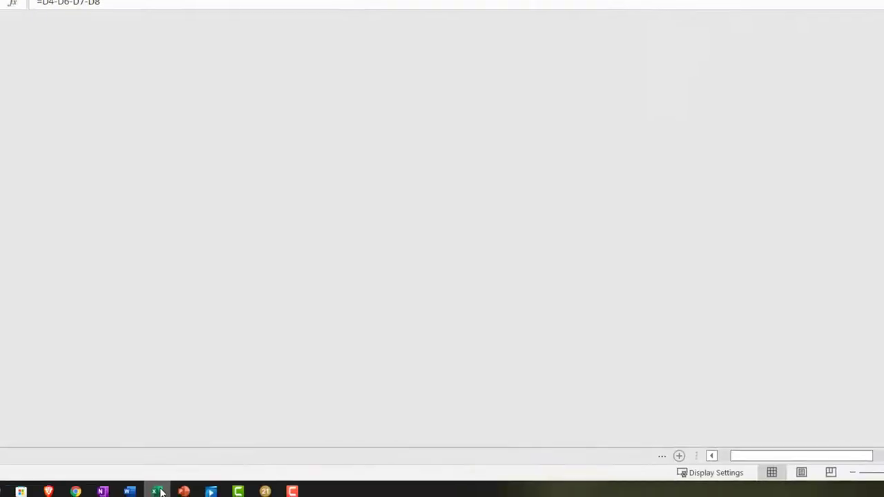
pyautogui.click(613, 339)
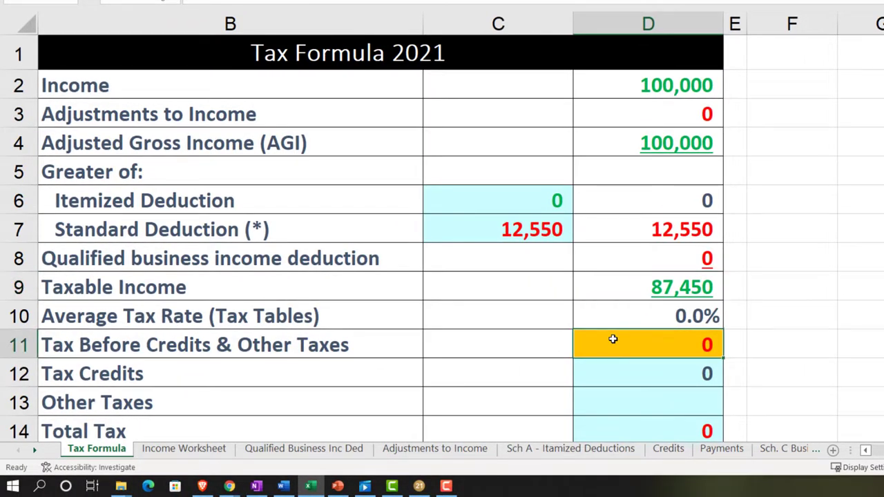
pyautogui.hotkey('ctrl', 'v')
pyautogui.press('Return')
pyautogui.press('Up')
pyautogui.press('Up')
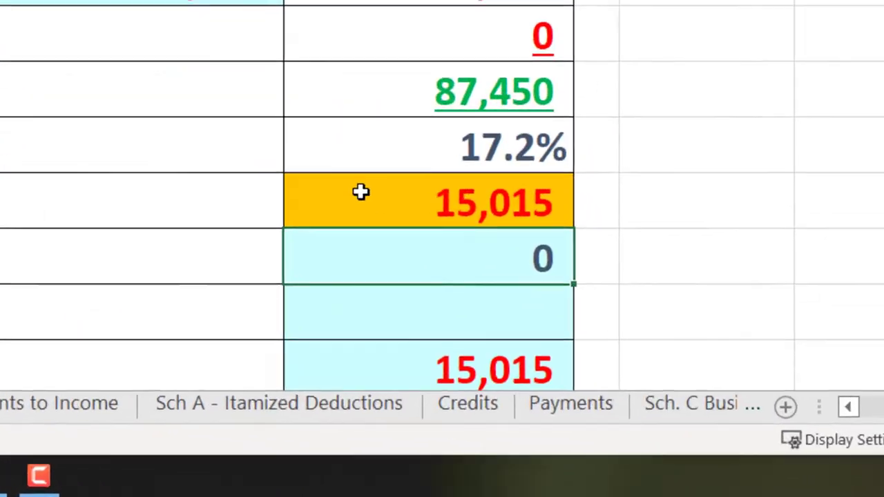
pyautogui.scroll(-2, 305, 159)
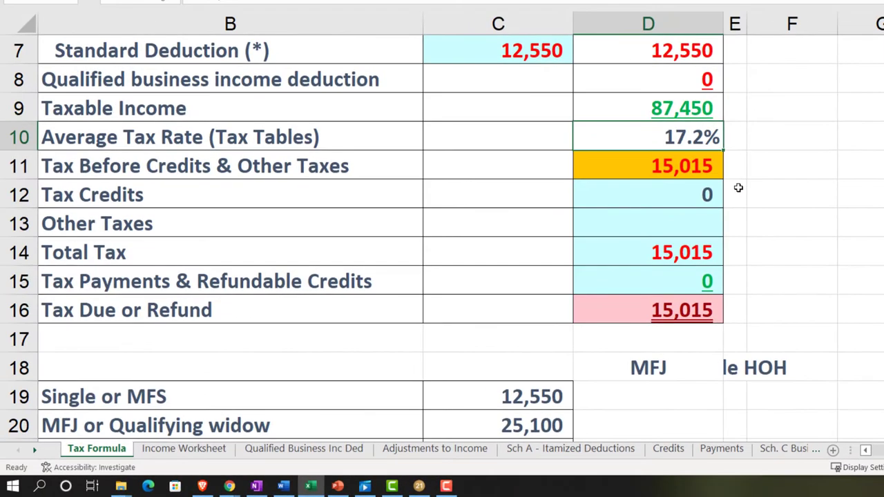
pyautogui.click(696, 192)
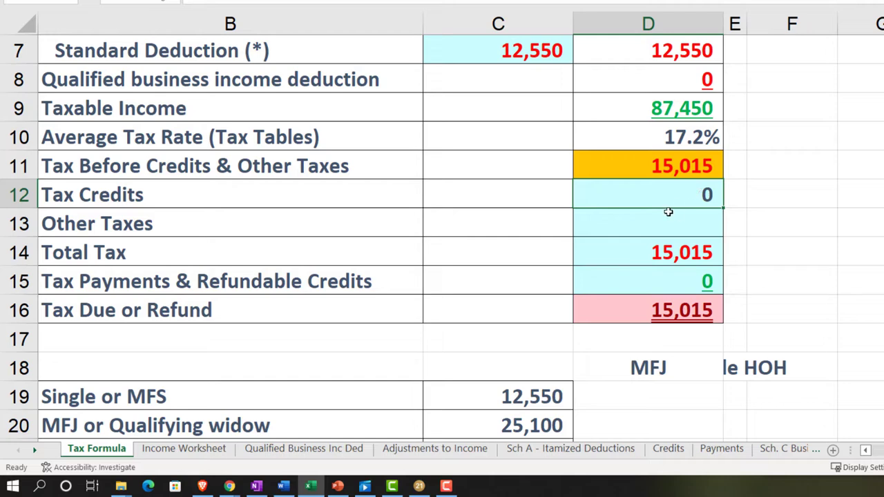
# Switch to Lacerte, review the credit, other tax and payment lines on Form 1040 page 2, and go back to the income lines on page 1
pyautogui.click(314, 488)
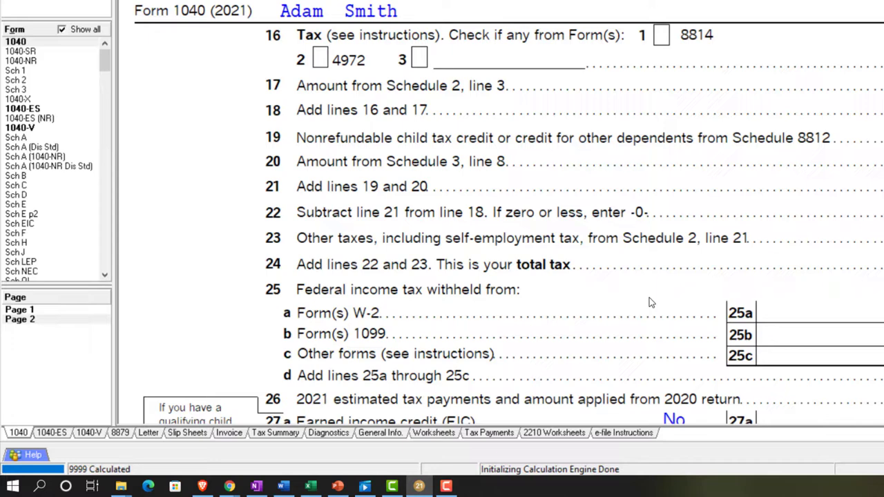
pyautogui.scroll(-2, 649, 302)
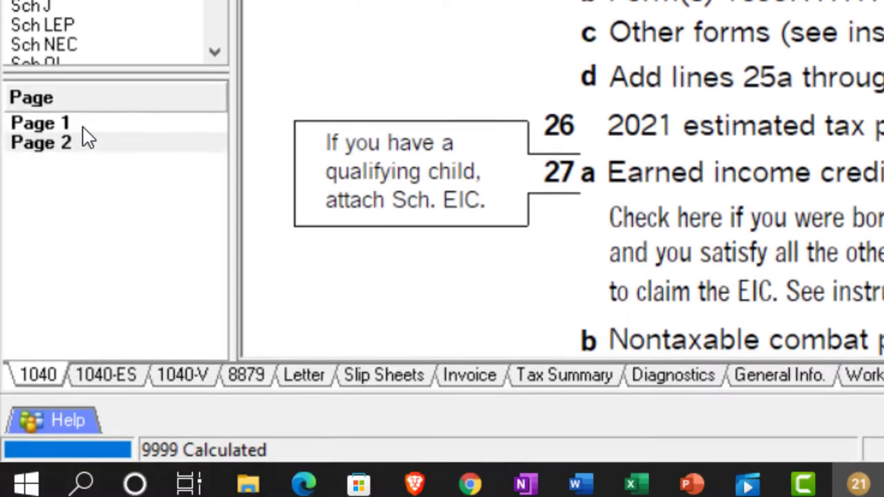
pyautogui.click(87, 464)
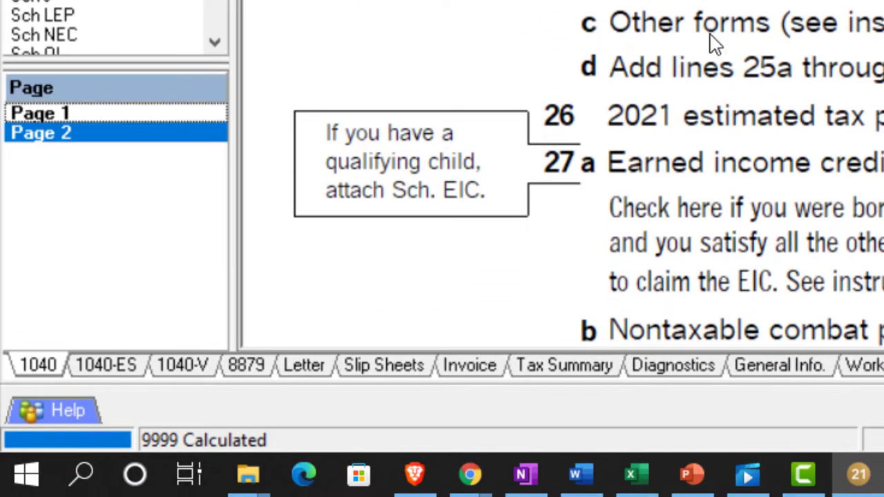
pyautogui.scroll(-10, 446, 253)
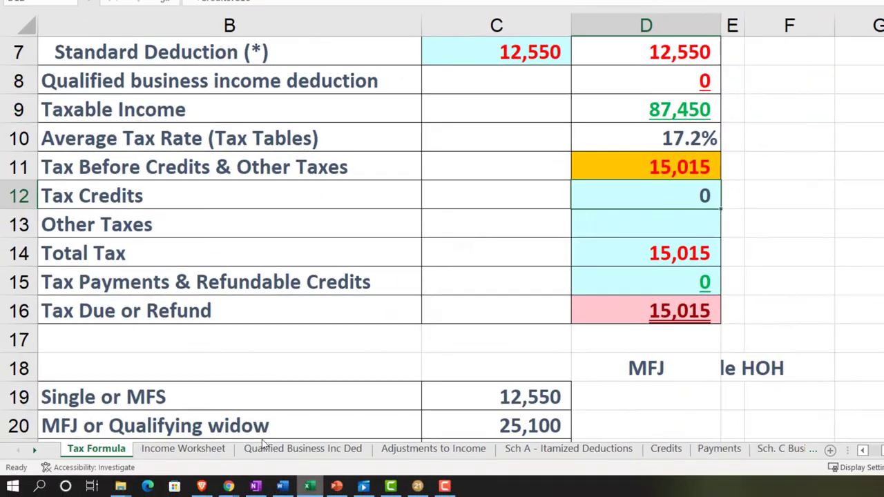
# Switch to Excel and enter 1000 as the first Interest Income amount in C10 of the Income Worksheet
pyautogui.click(193, 449)
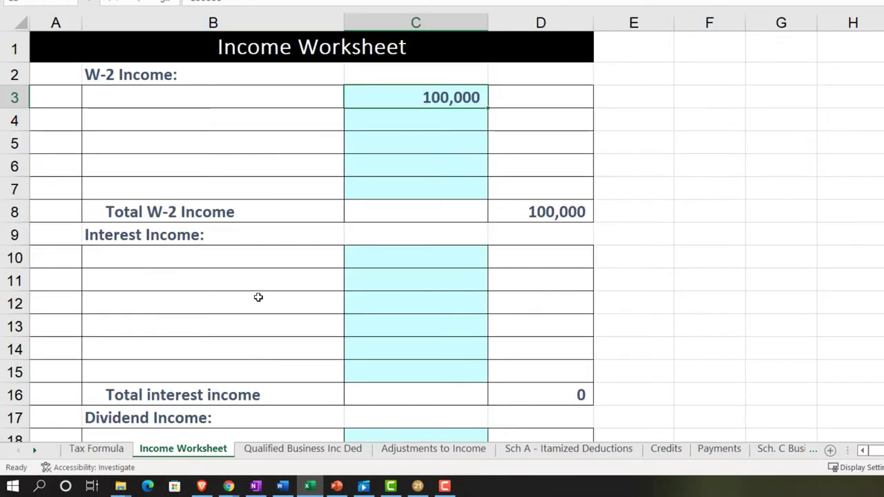
pyautogui.click(383, 263)
pyautogui.write('1000')
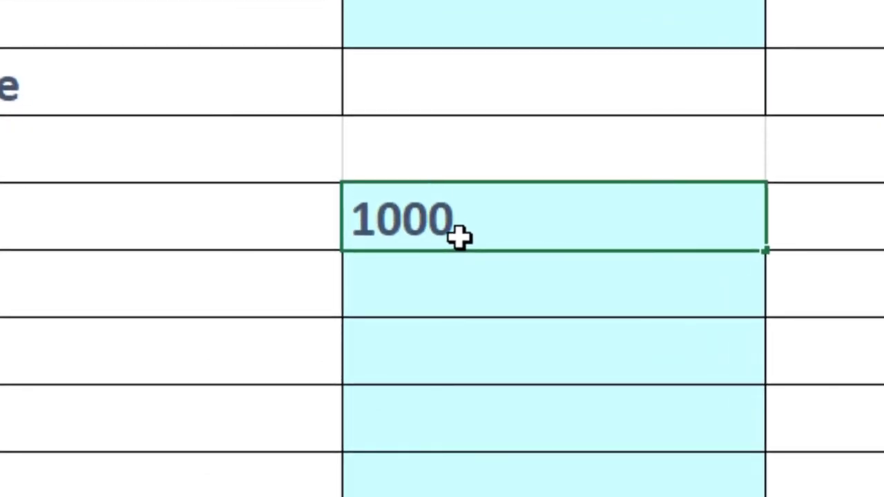
pyautogui.press('Return')
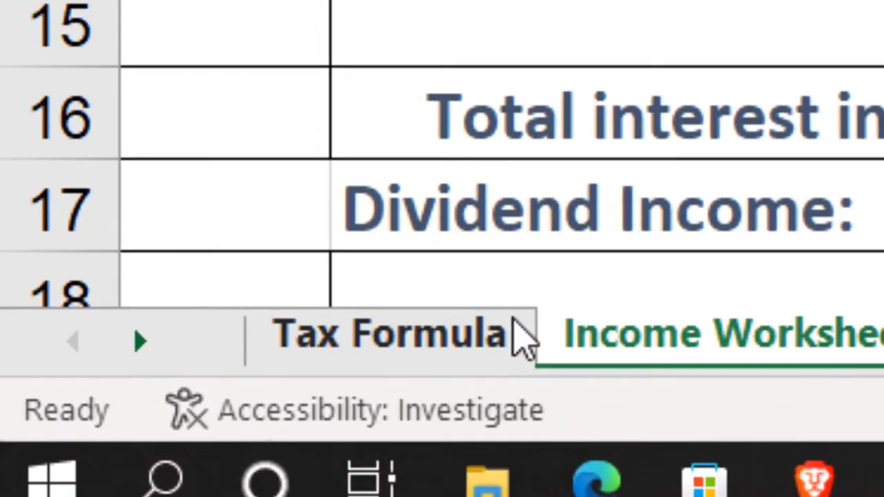
# Return to the Tax Formula sheet and check Income, Standard Deduction and Taxable Income with the interest included
pyautogui.click(141, 452)
pyautogui.scroll(2, 442, 180)
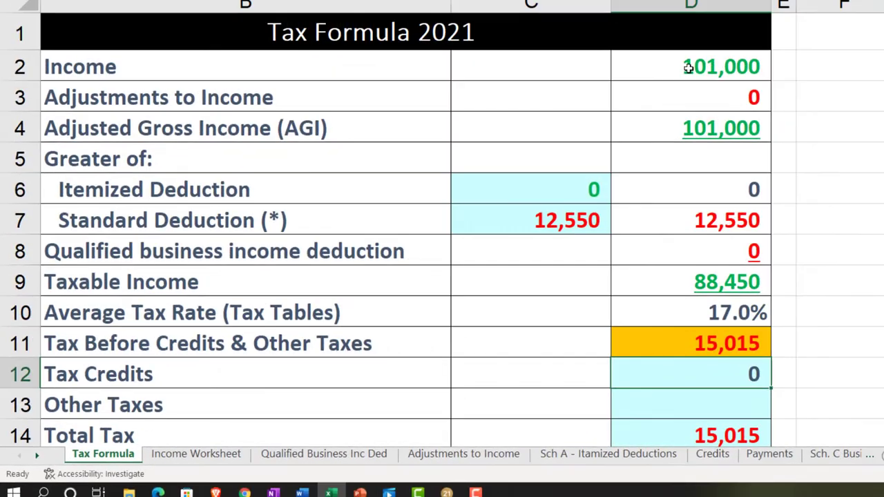
pyautogui.click(568, 217)
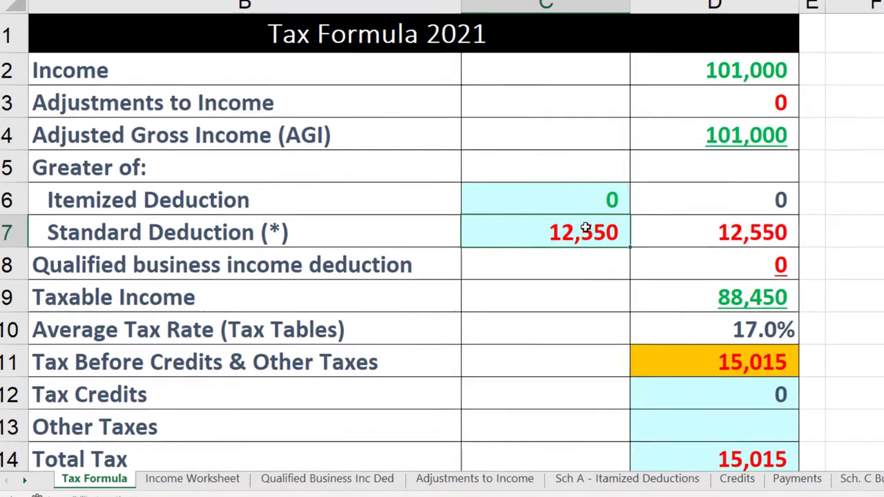
pyautogui.press('Right')
pyautogui.press('Down')
pyautogui.press('Down')
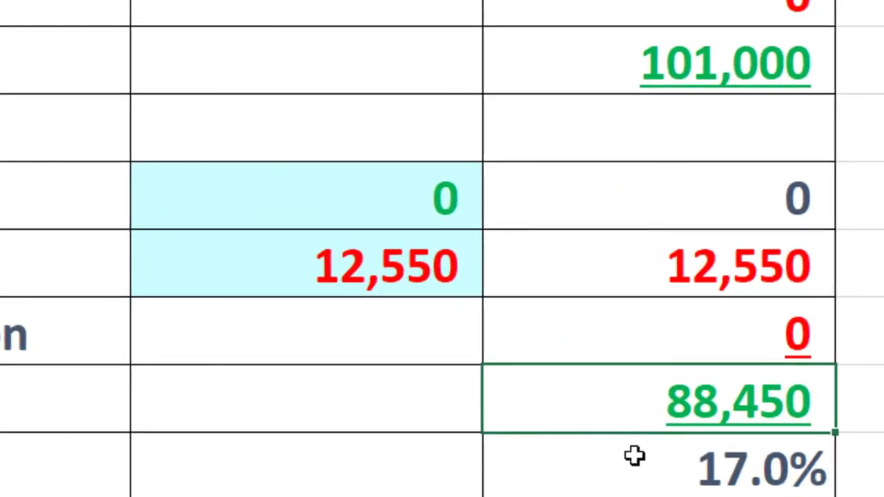
# Clear the Tax Before Credits & Other Taxes amount in D11
pyautogui.click(750, 360)
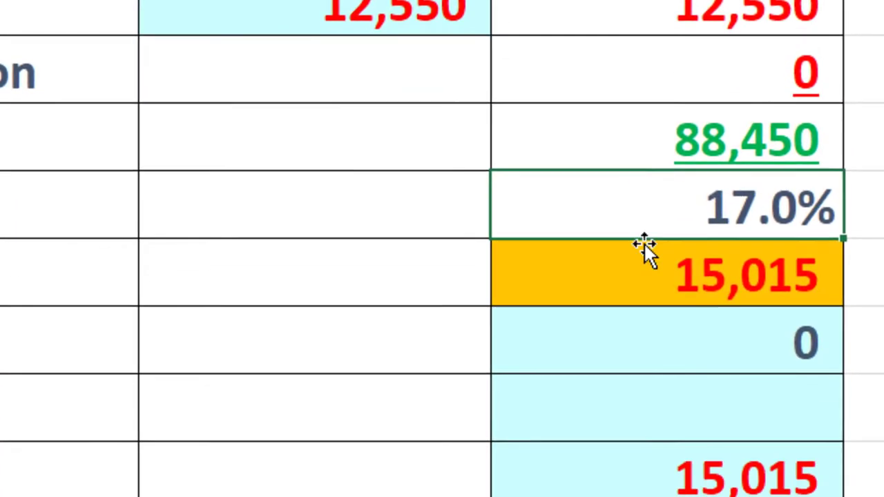
pyautogui.click(644, 496)
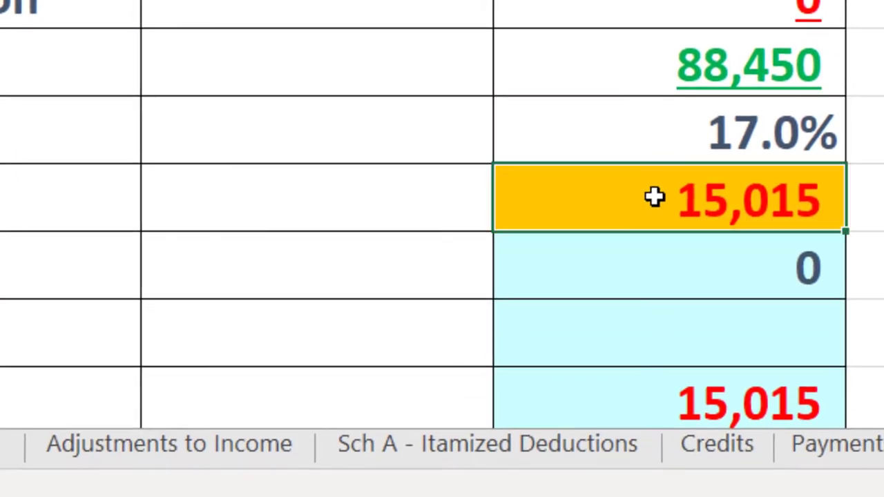
pyautogui.press('Delete')
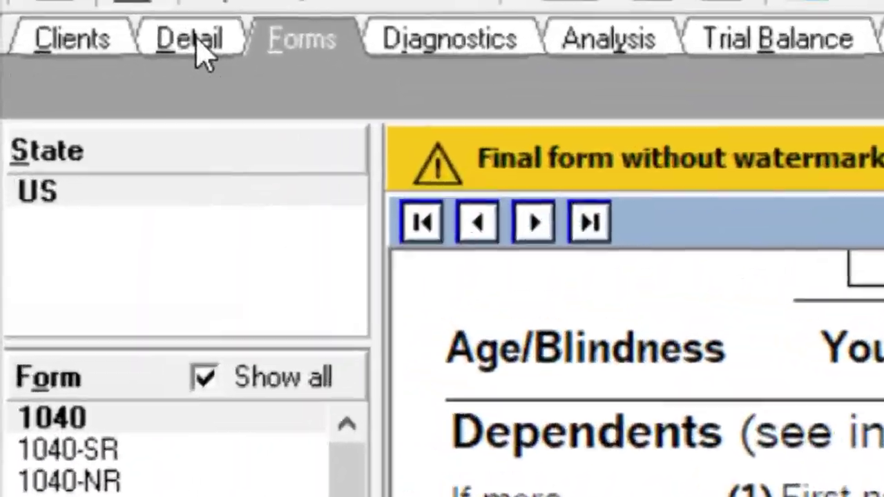
# Add an Interest Income entry in the client's detail input for payer Bank 1 with 1000 under Banks, S&L, etc
pyautogui.click(196, 41)
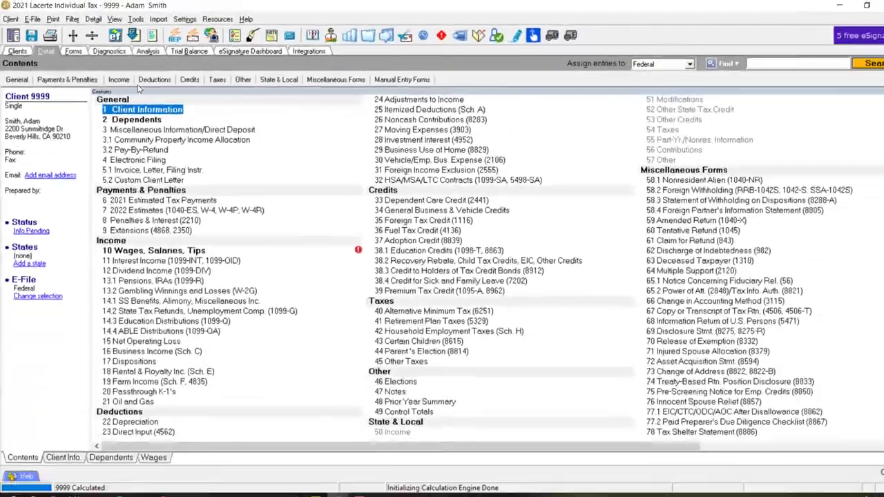
pyautogui.click(116, 80)
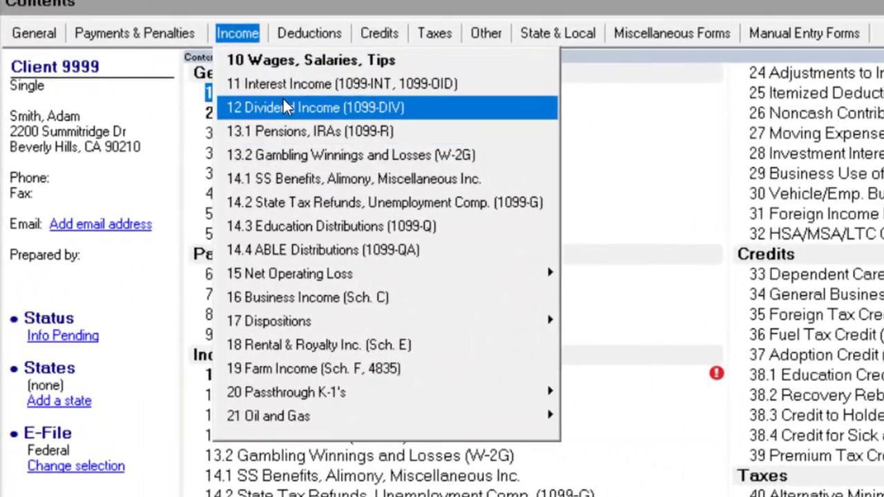
pyautogui.click(284, 88)
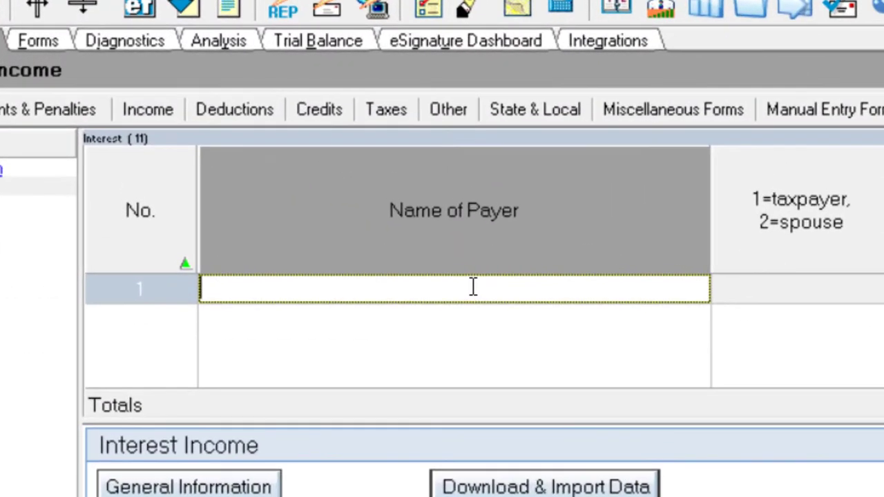
pyautogui.write('Bank ')
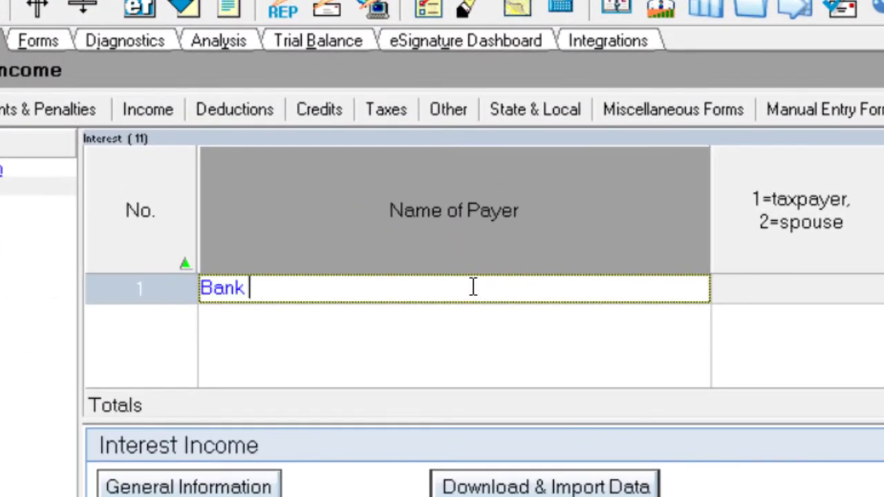
pyautogui.write('1')
pyautogui.press('Tab')
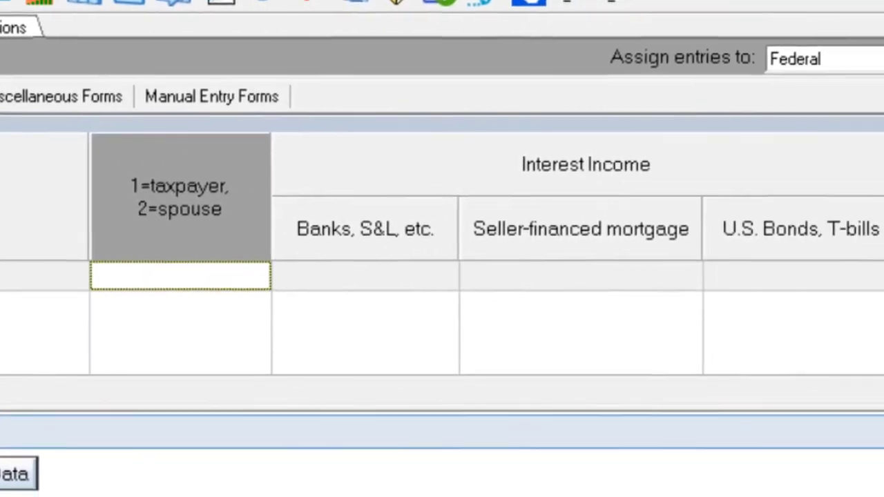
pyautogui.press('Tab')
pyautogui.write('1000')
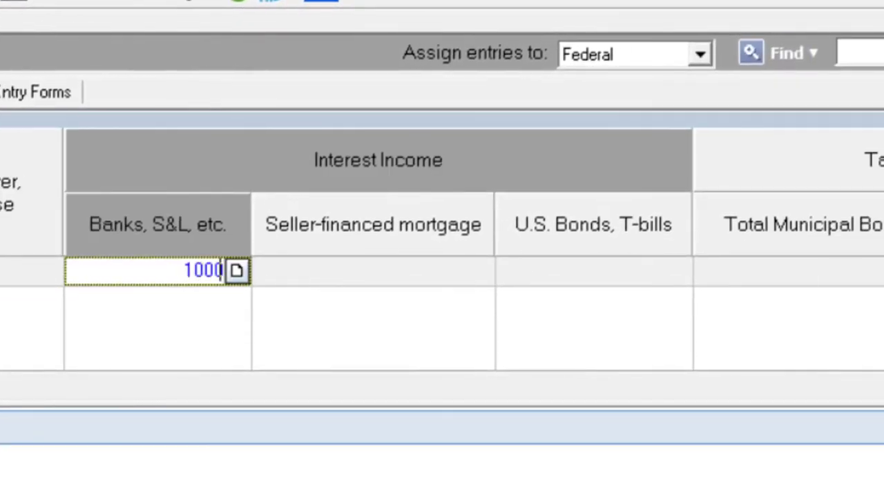
pyautogui.press('Tab')
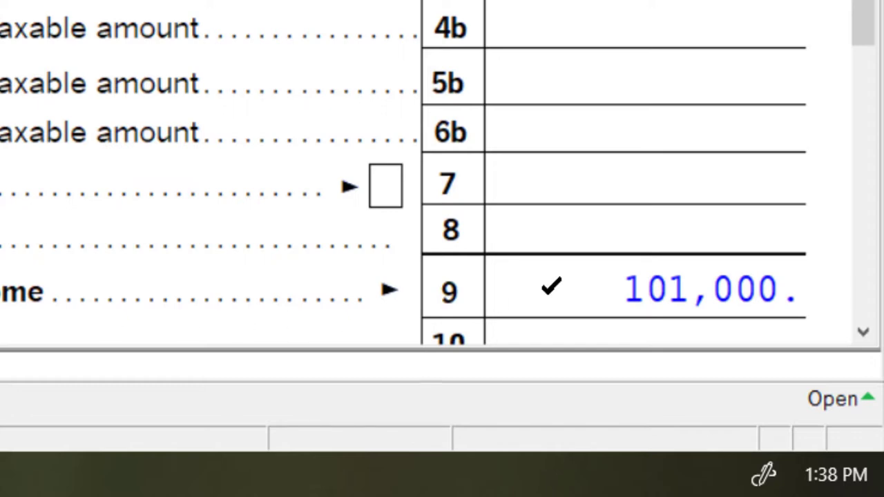
# Review the income lines on Form 1040 page 1 and compare them with Taxable Income on the Excel Tax Formula sheet
pyautogui.scroll(-2, 554, 286)
pyautogui.scroll(-3, 557, 297)
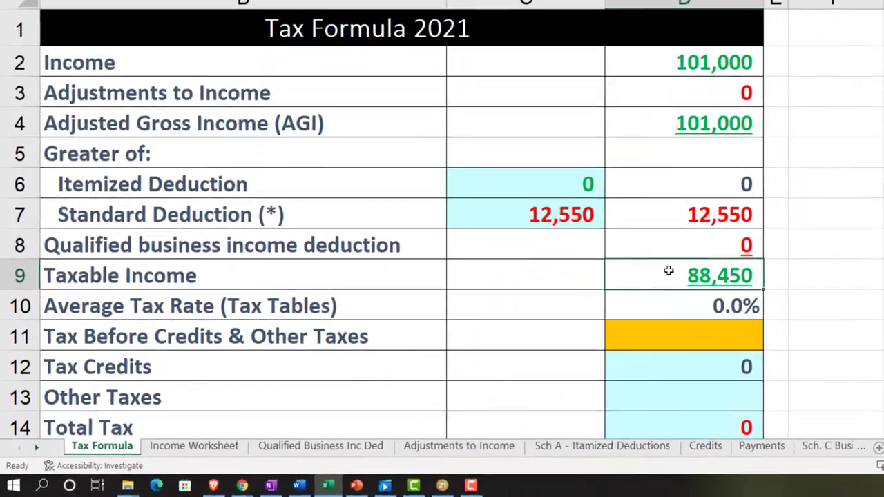
pyautogui.scroll(-1, 523, 320)
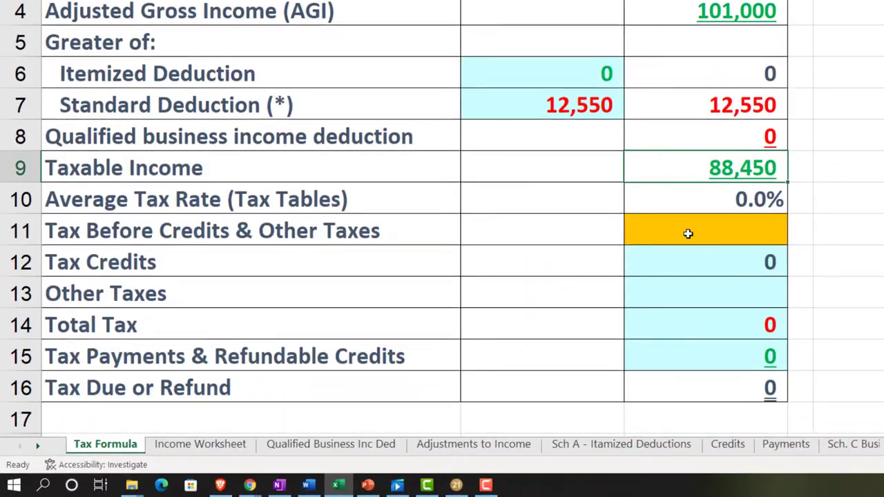
pyautogui.click(522, 299)
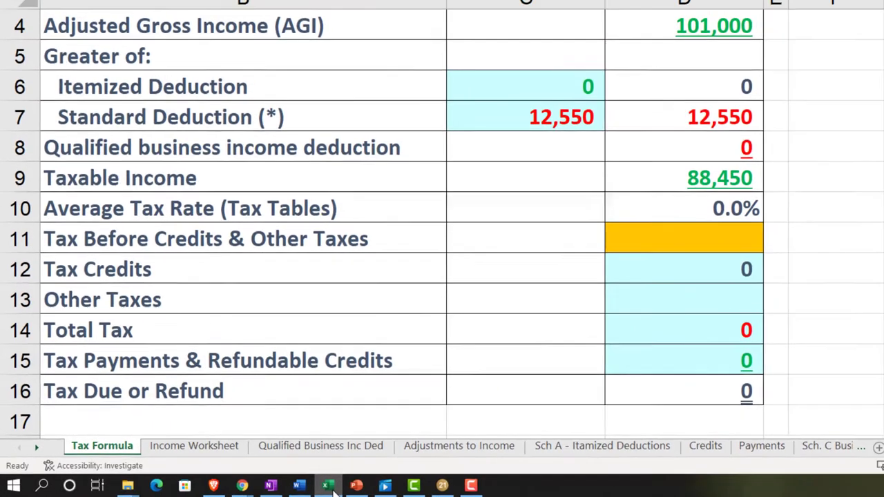
# Switch to Lacerte and look up the line 16 tax on page 2 of Form 1040
pyautogui.click(345, 486)
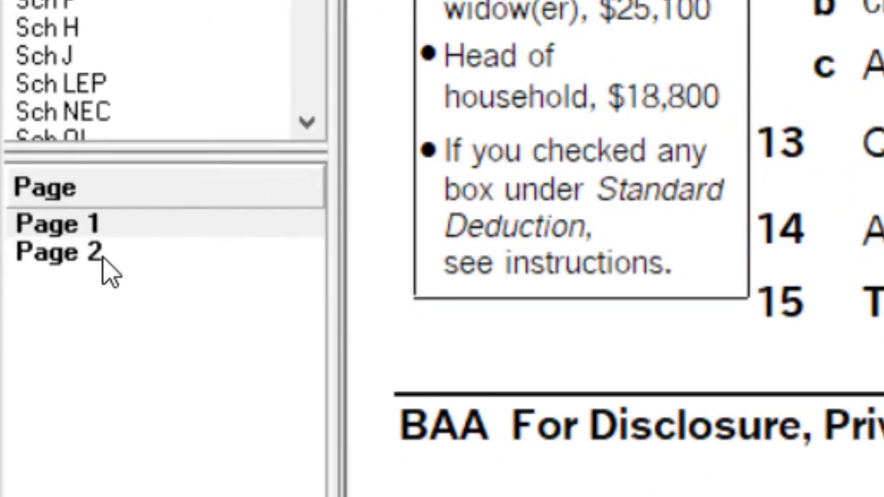
pyautogui.click(28, 359)
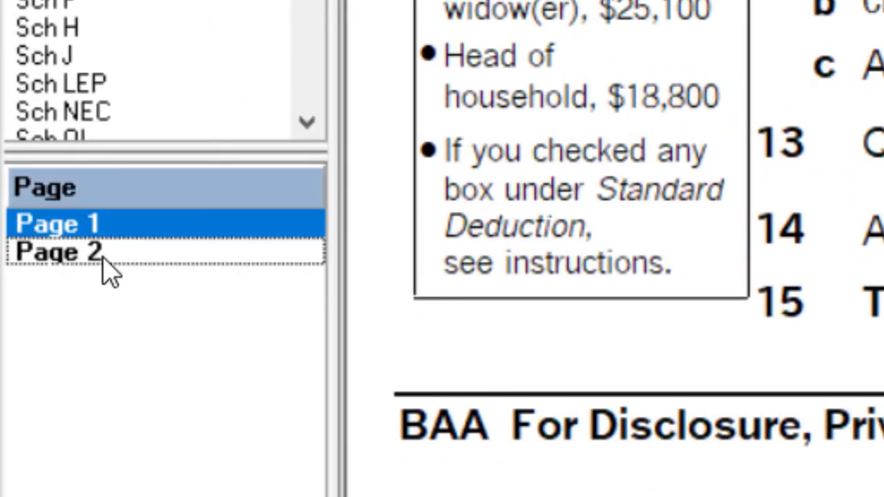
pyautogui.click(103, 261)
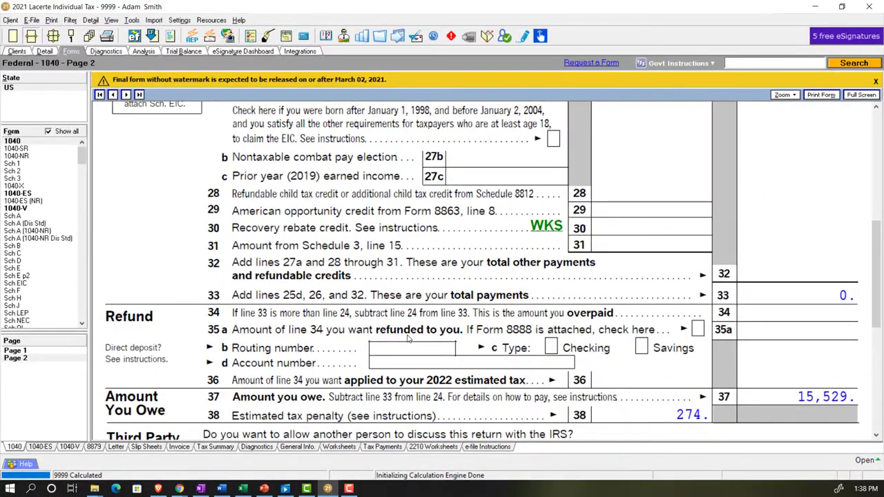
pyautogui.scroll(10, 408, 338)
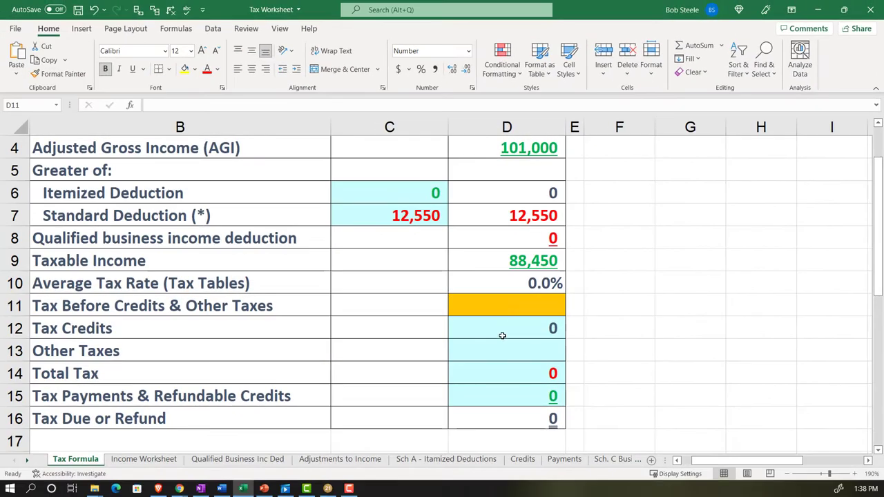
pyautogui.write('15255')
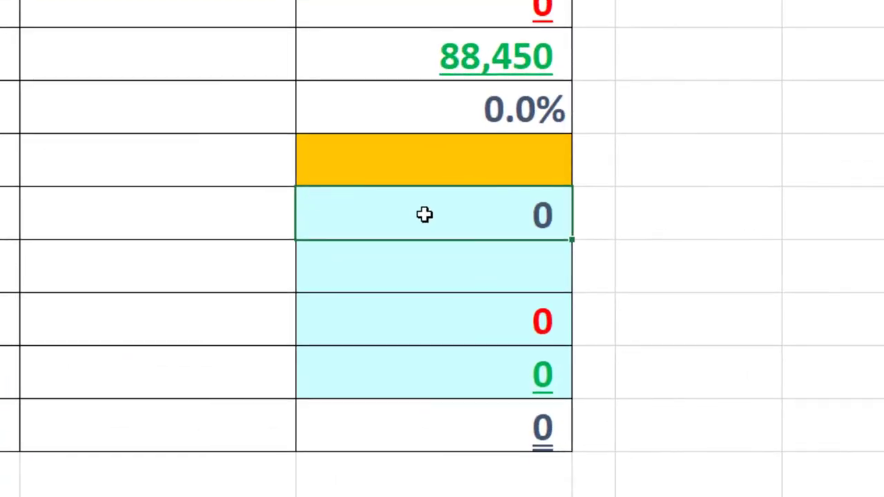
pyautogui.press('Return')
pyautogui.click(424, 215)
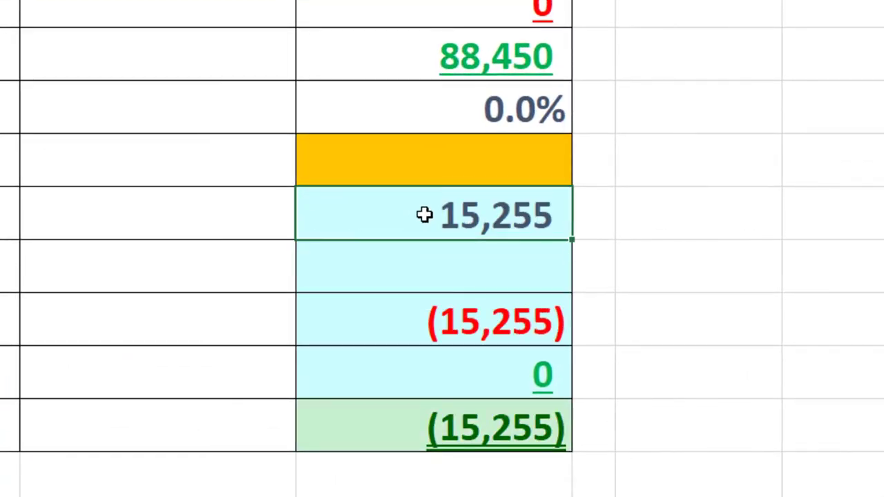
pyautogui.press('Delete')
# Enter 15255 as Tax Before Credits & Other Taxes in D11 and check the Average Tax Rate in D10
pyautogui.press('Up')
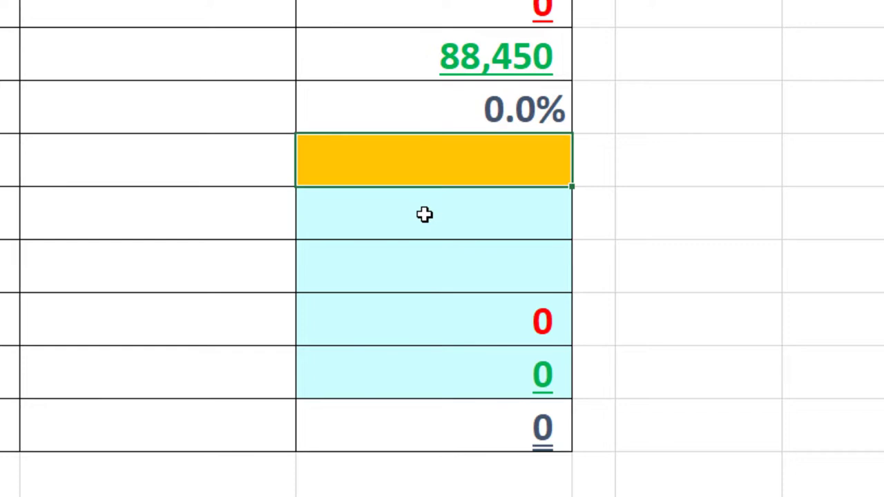
pyautogui.write('15255')
pyautogui.press('Return')
pyautogui.press('Up')
pyautogui.press('Up')
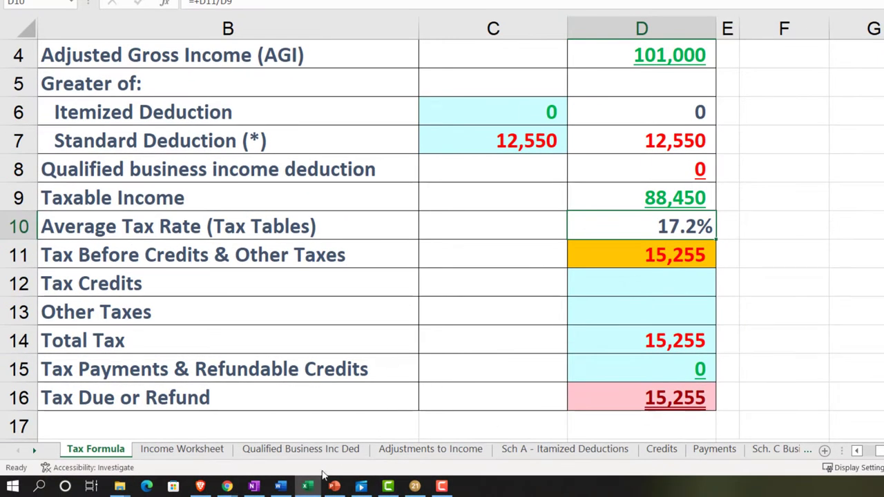
# Switch to Lacerte and stop showing all forms in the form list
pyautogui.moveTo(307, 487)
pyautogui.click(372, 488)
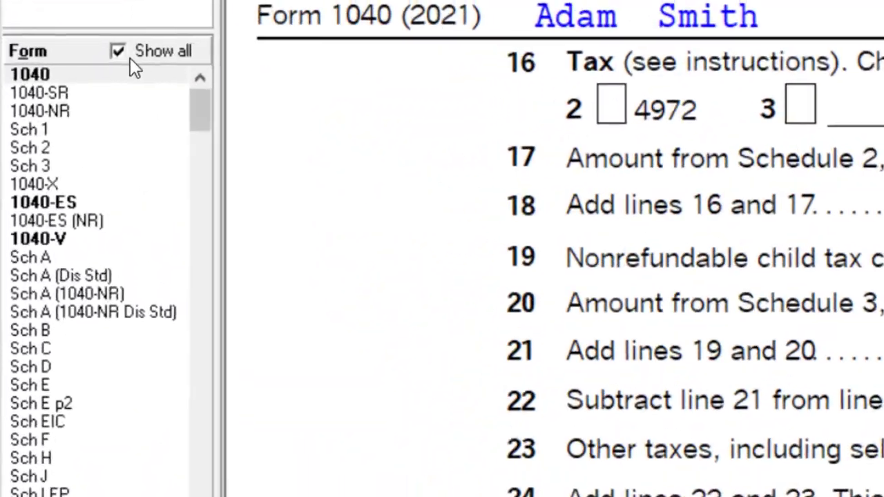
pyautogui.click(48, 132)
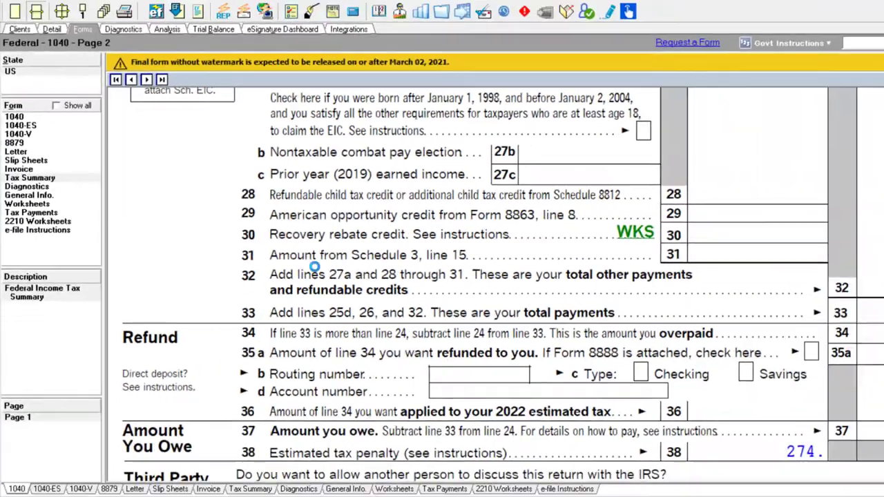
# Open the Tax Summary and review it from the income lines down to the marginal and effective tax rates
pyautogui.click(95, 202)
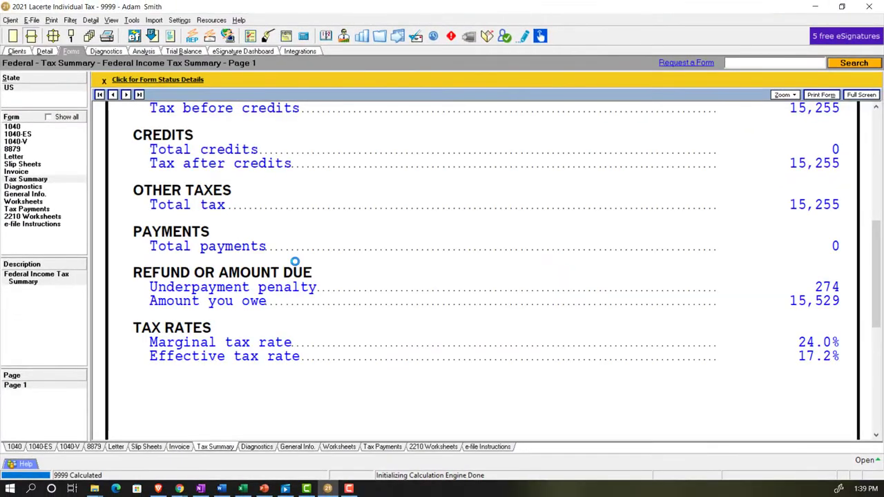
pyautogui.scroll(5, 559, 336)
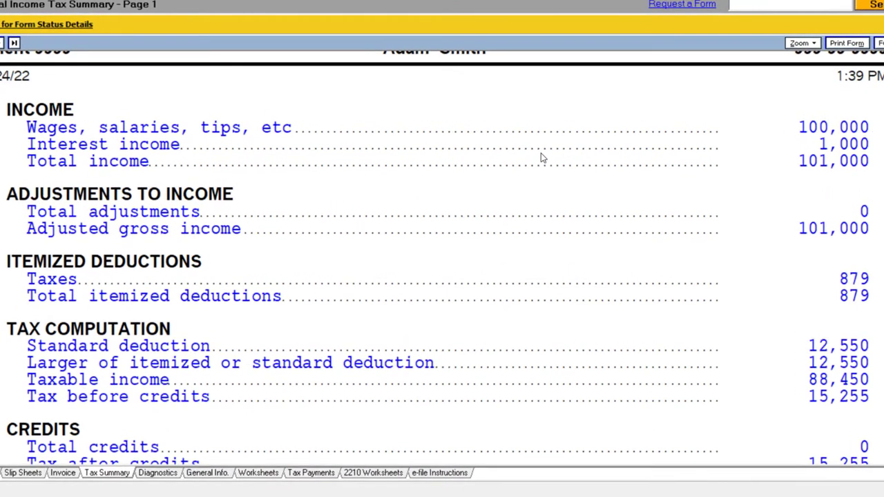
pyautogui.scroll(-5, 540, 156)
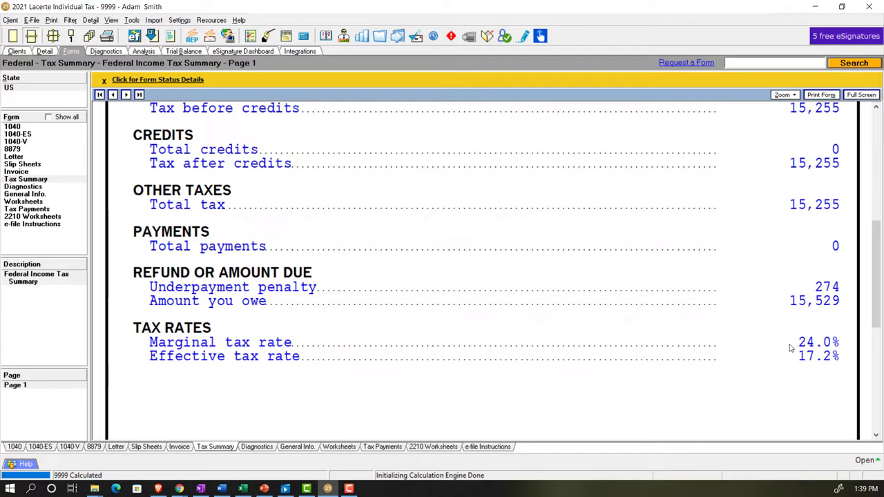
# Delete the Banks, S&L, etc. interest amount in the client's detail input and check the income lines on Form 1040 page 1
pyautogui.click(14, 126)
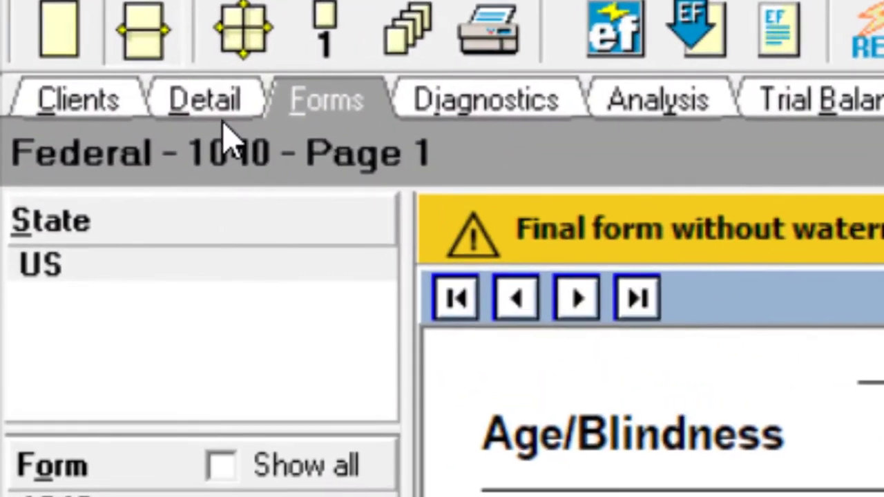
pyautogui.click(45, 51)
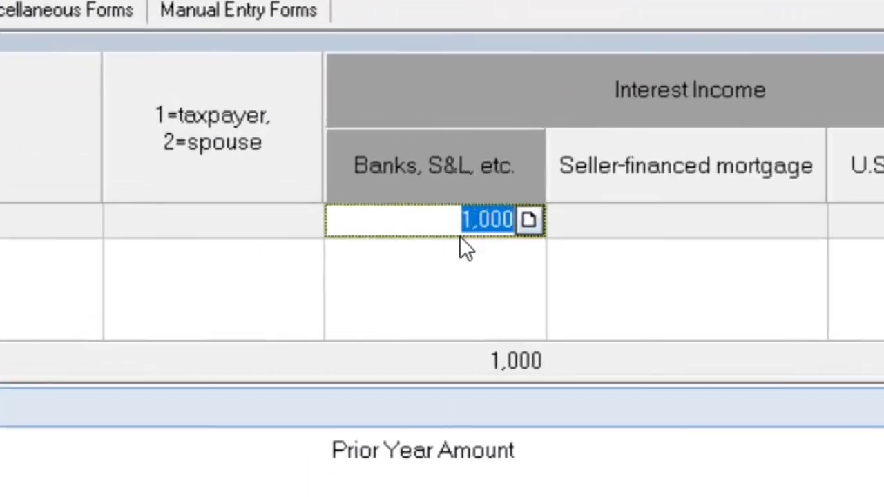
pyautogui.press('Delete')
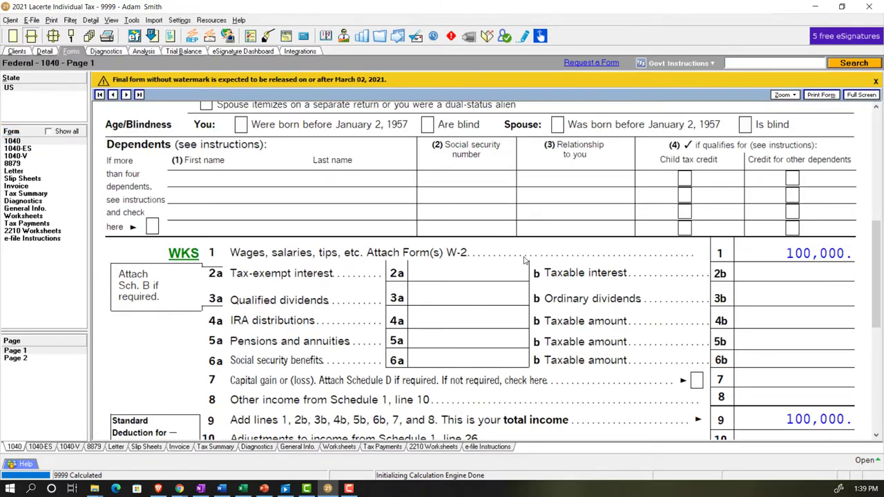
pyautogui.scroll(-1, 559, 352)
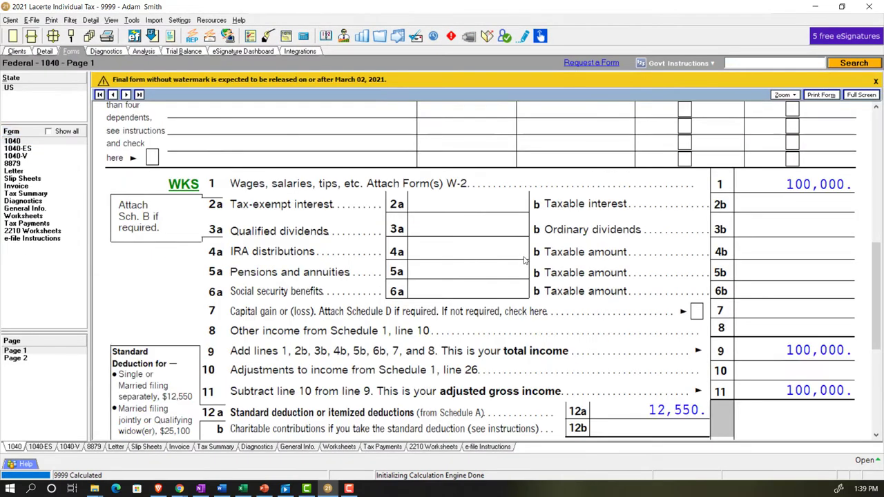
# Switch to Excel and enter 1000 as the IRA amount in C7 of the Adjustments to Income sheet
pyautogui.click(242, 488)
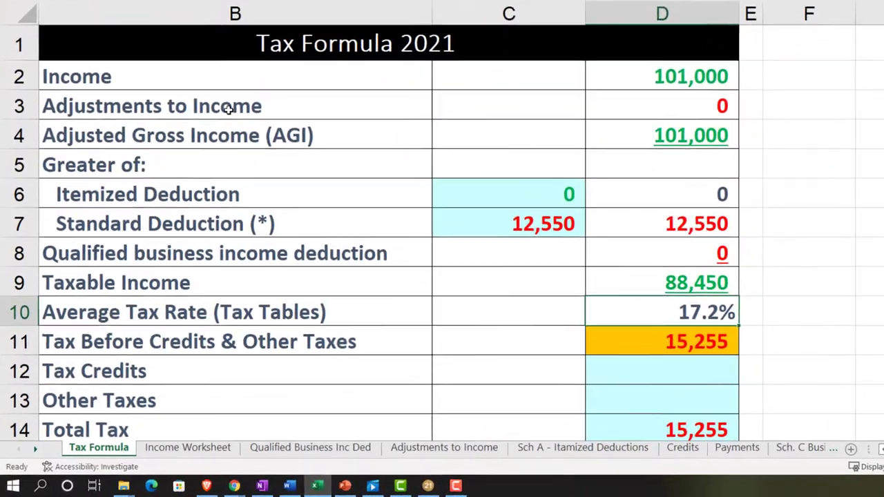
pyautogui.click(185, 180)
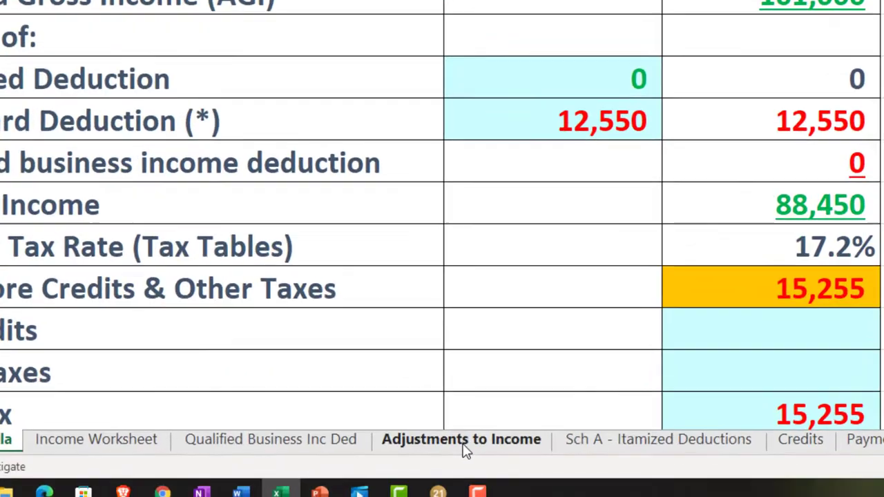
pyautogui.click(469, 461)
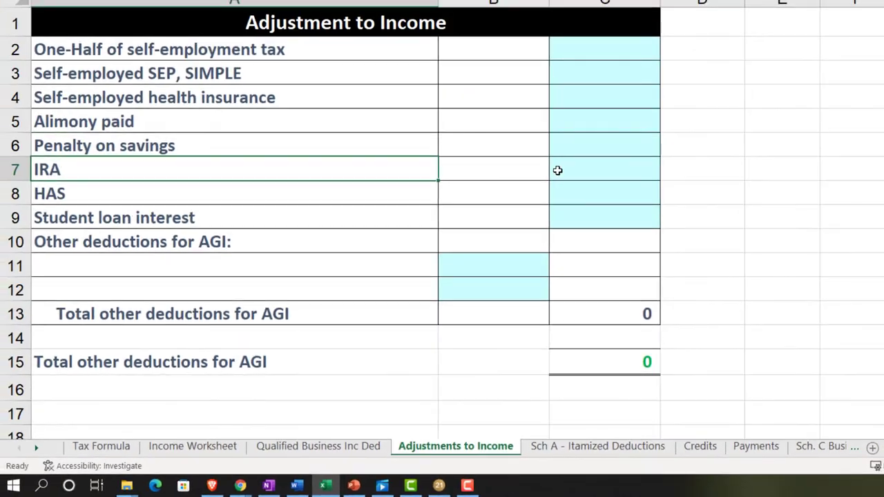
pyautogui.click(622, 172)
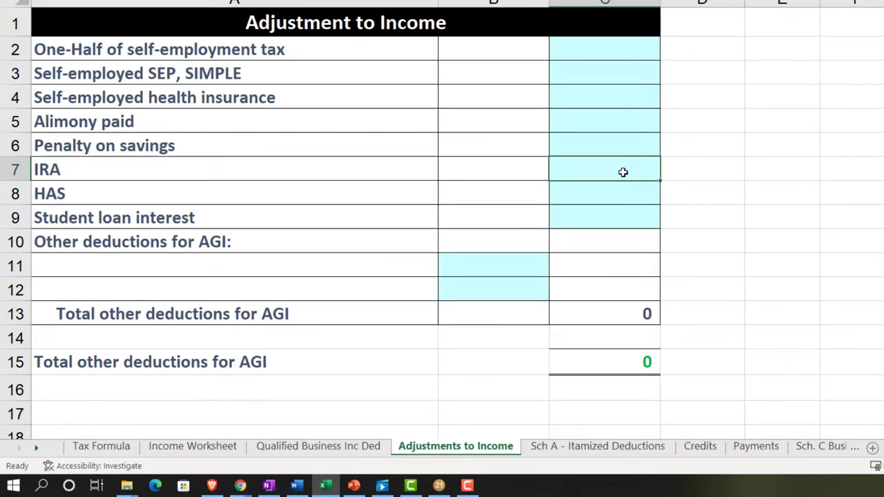
pyautogui.write('10')
pyautogui.press('Return')
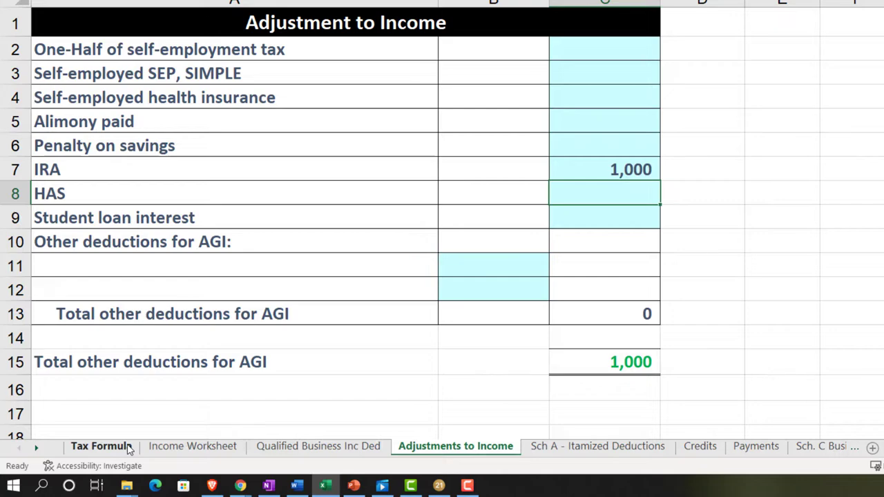
# Check the Adjustments to Income amount and AGI on the Tax Formula sheet, and open the Income Worksheet
pyautogui.click(101, 446)
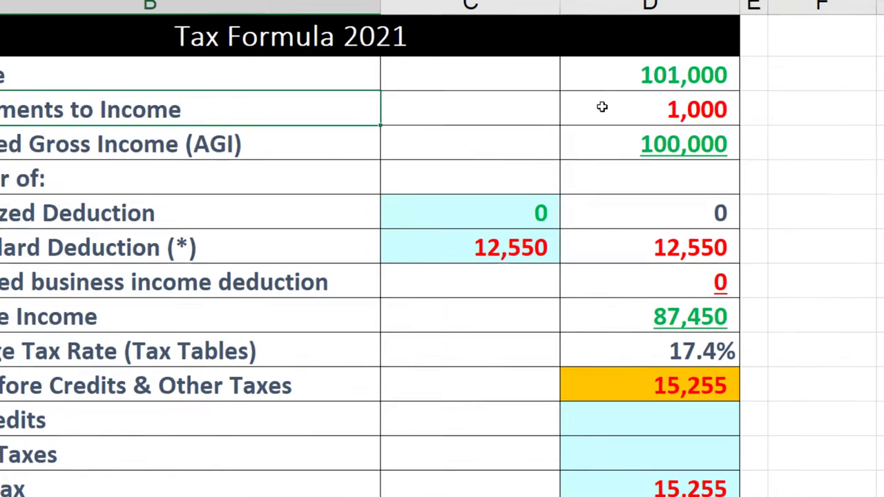
pyautogui.click(644, 91)
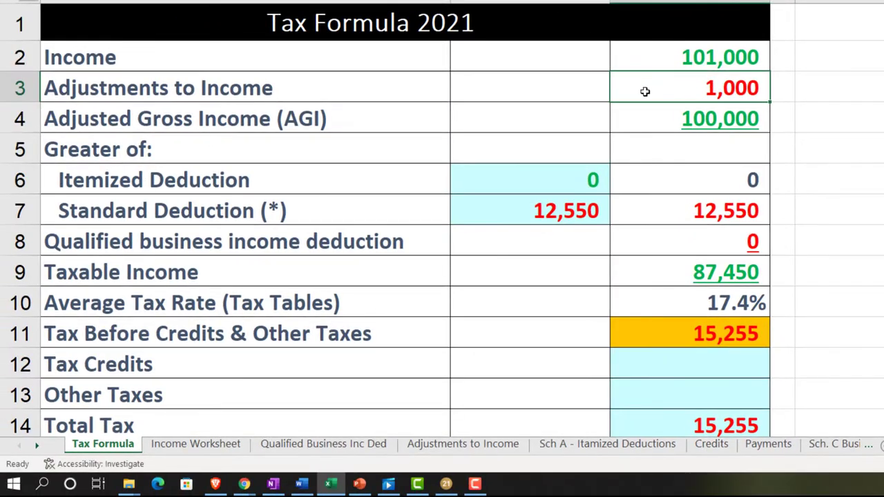
pyautogui.click(216, 446)
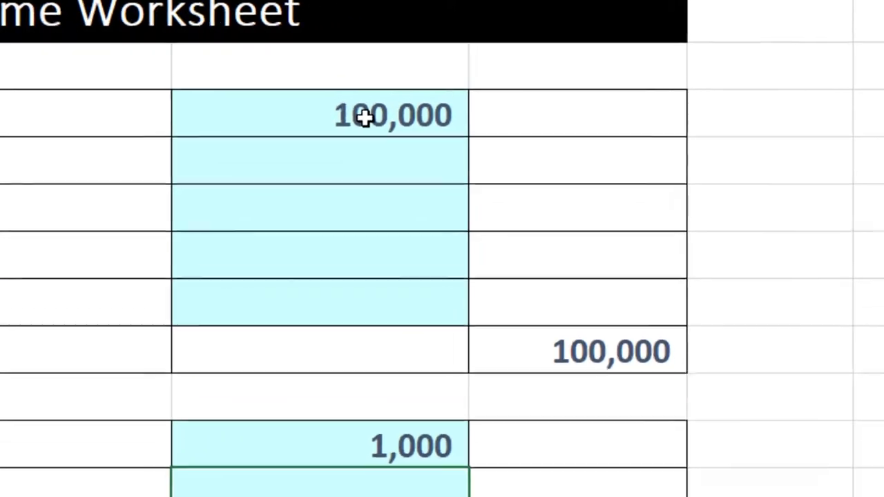
# Set the interest income amount in C10 of the Income Worksheet to 0 and return to the Tax Formula sheet
pyautogui.click(467, 70)
pyautogui.click(352, 439)
pyautogui.write('0')
pyautogui.press('Return')
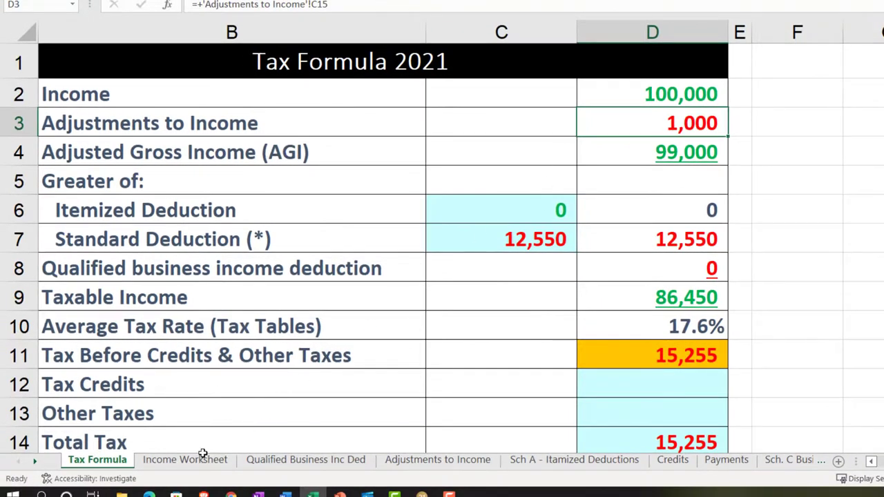
pyautogui.click(200, 460)
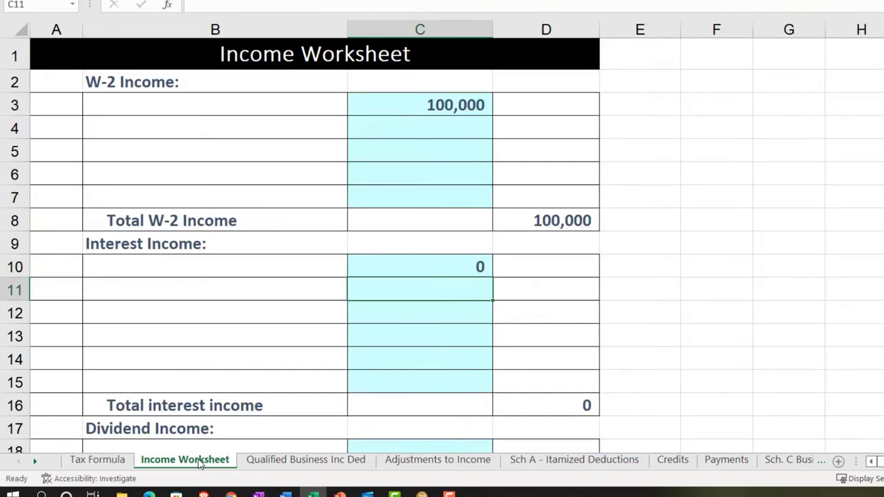
pyautogui.click(119, 460)
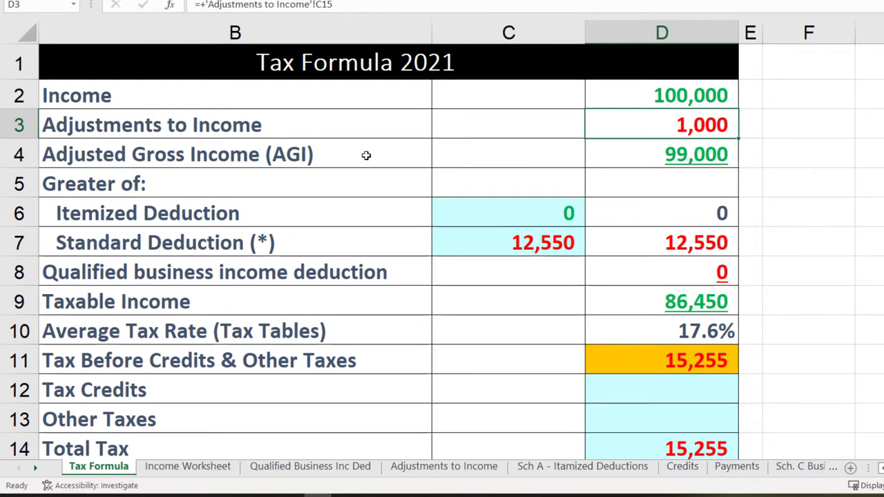
# Switch to Lacerte and enter 1000 as the taxpayer's traditional IRA contributions in the Adjustments to Income detail input
pyautogui.click(471, 232)
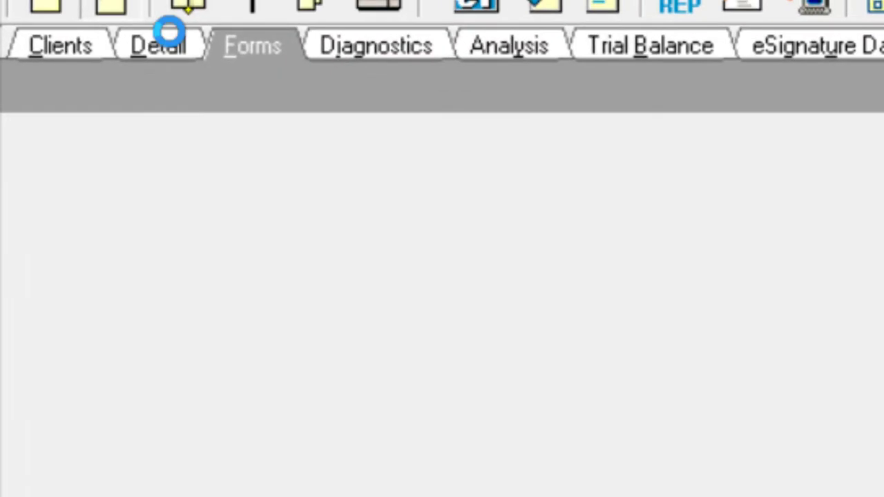
pyautogui.click(165, 35)
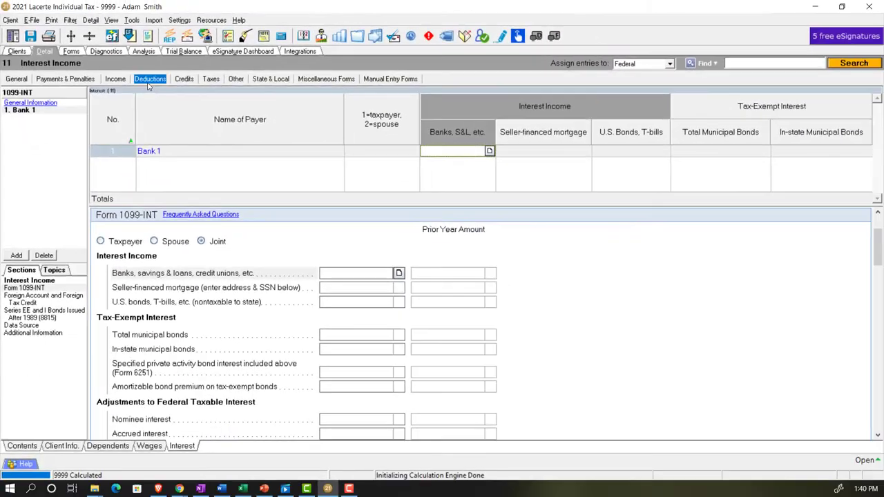
pyautogui.click(147, 81)
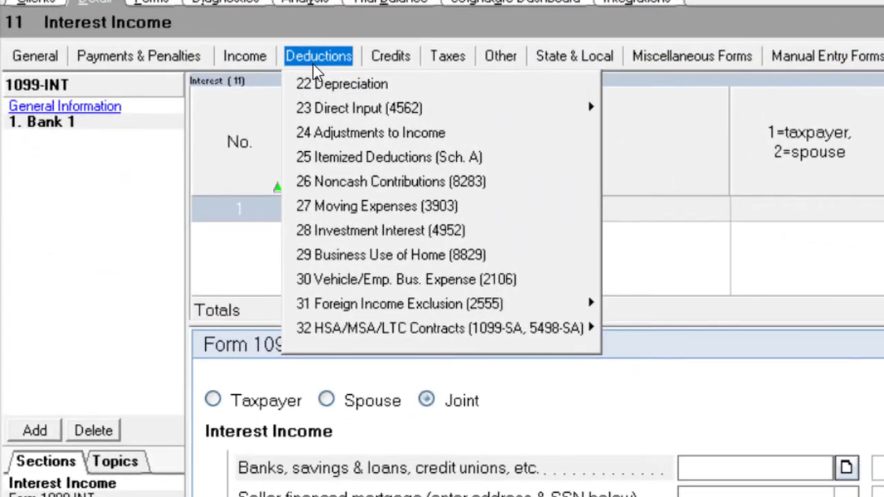
pyautogui.click(370, 133)
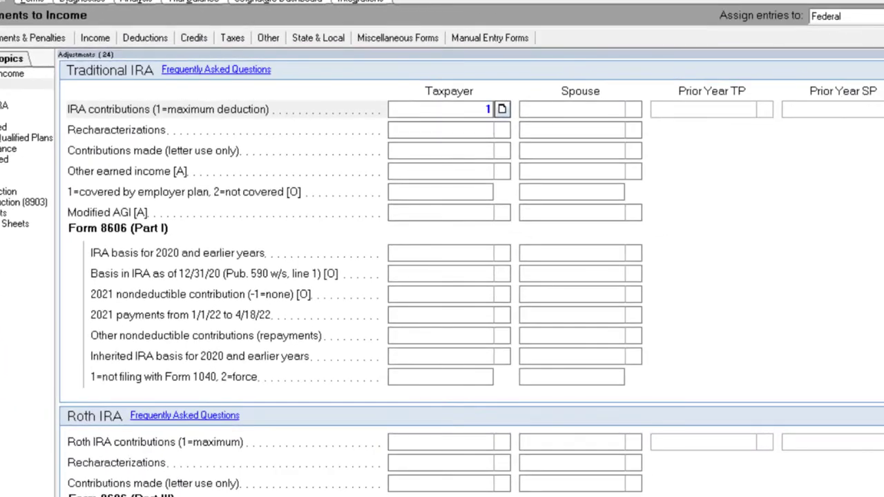
pyautogui.write('1000')
pyautogui.press('Tab')
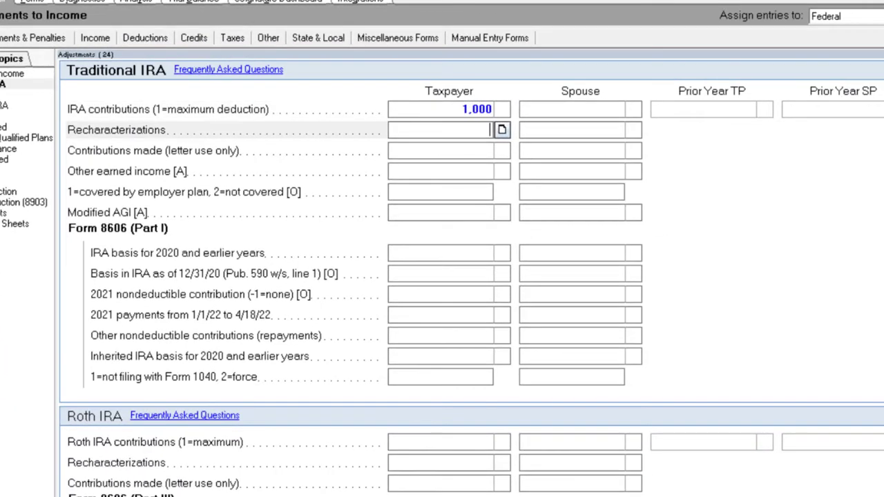
# Open Form 1040 page 1 and check the lines from wages down to taxable income
pyautogui.click(33, 2)
pyautogui.scroll(6, 519, 237)
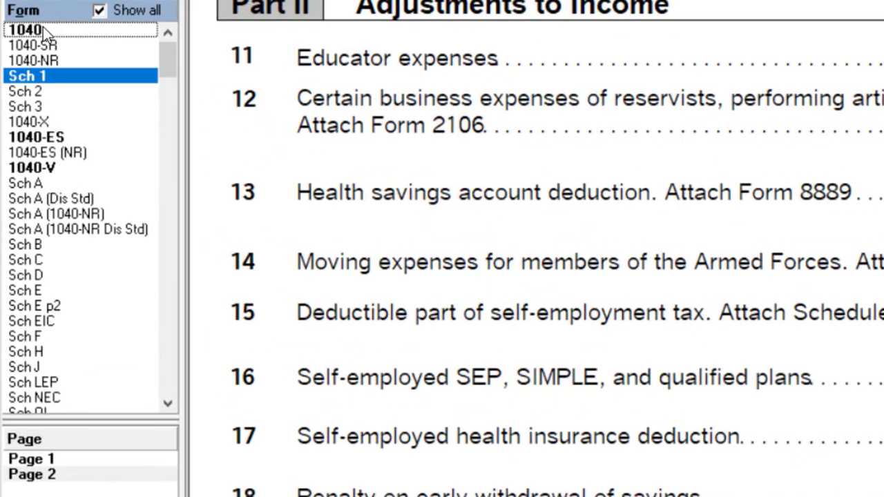
pyautogui.click(81, 38)
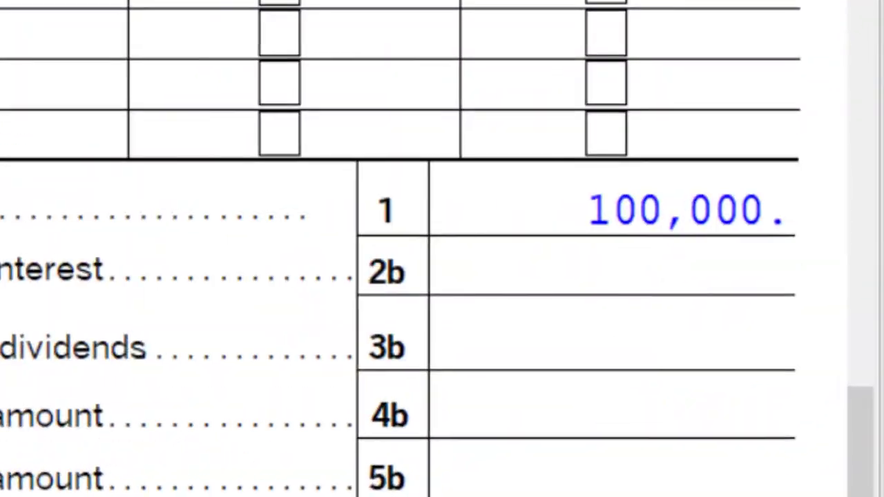
pyautogui.scroll(-5, 548, 304)
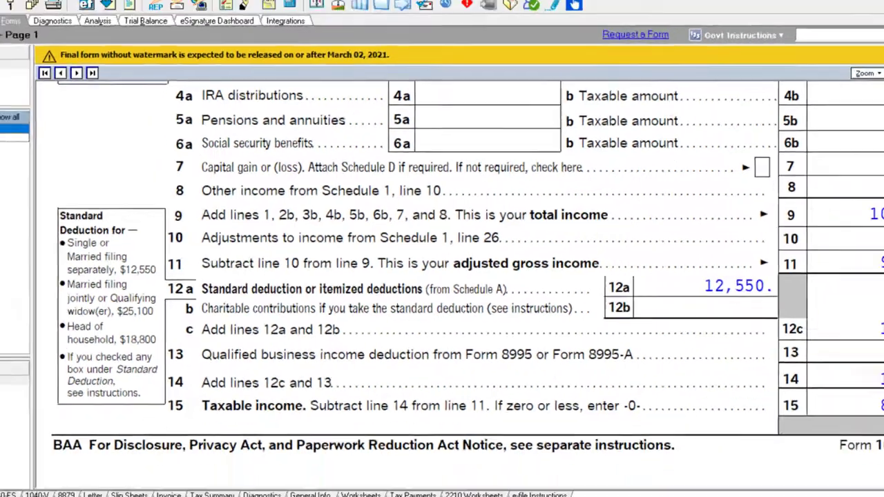
# Open Schedule 1 and check the IRA deduction on line 20 of page 2
pyautogui.click(21, 148)
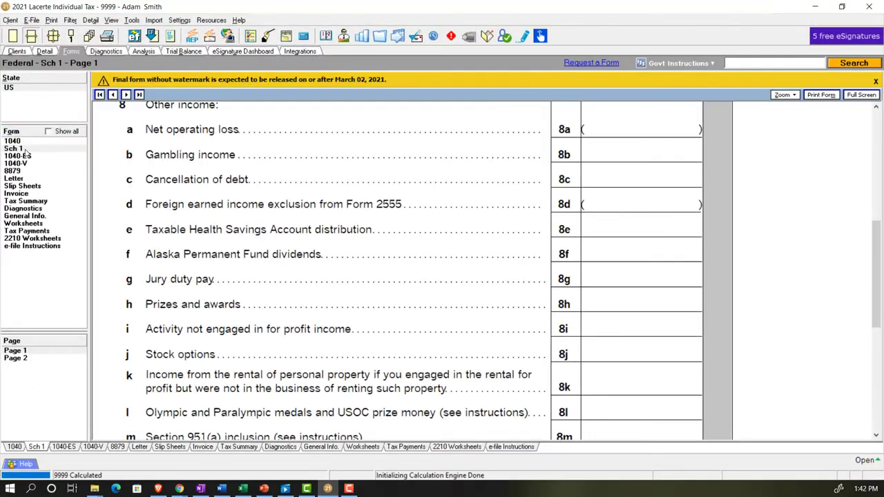
pyautogui.scroll(5, 258, 230)
pyautogui.scroll(-8, 259, 229)
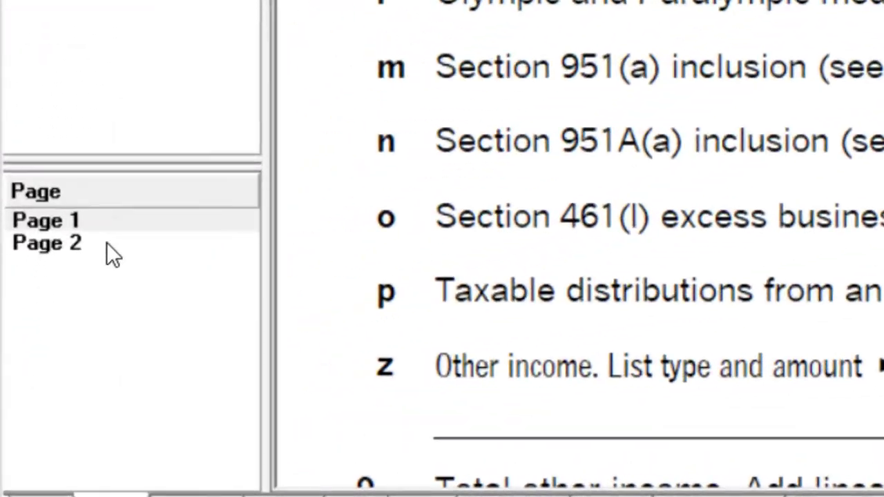
pyautogui.click(43, 340)
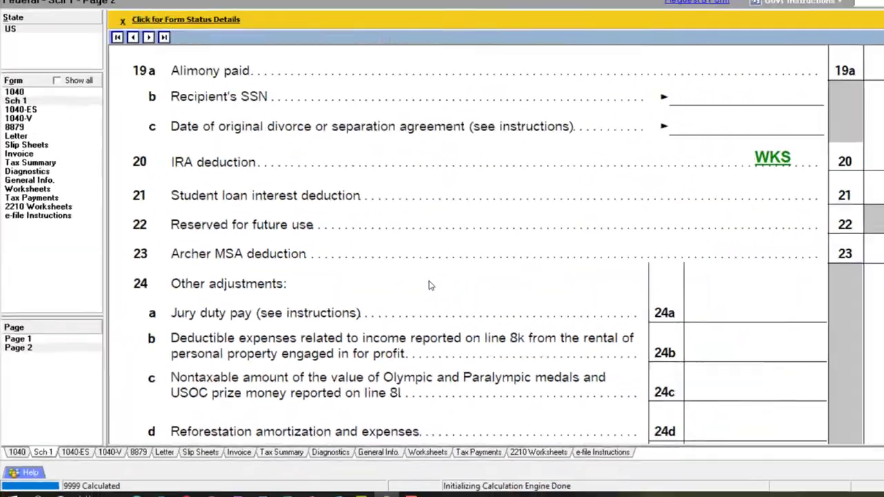
pyautogui.scroll(3, 429, 285)
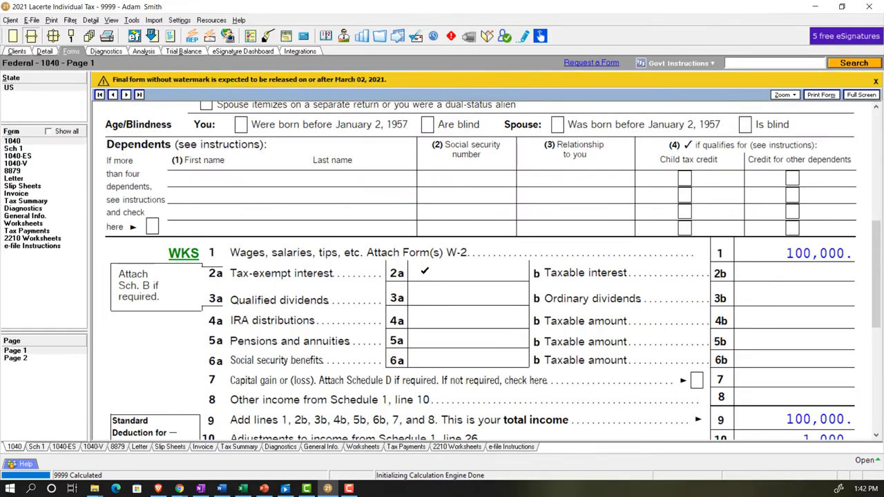
# Compare taxable income on Form 1040 page 1 with the Taxable Income cell D9 on Excel's Tax Formula sheet
pyautogui.scroll(-5, 666, 310)
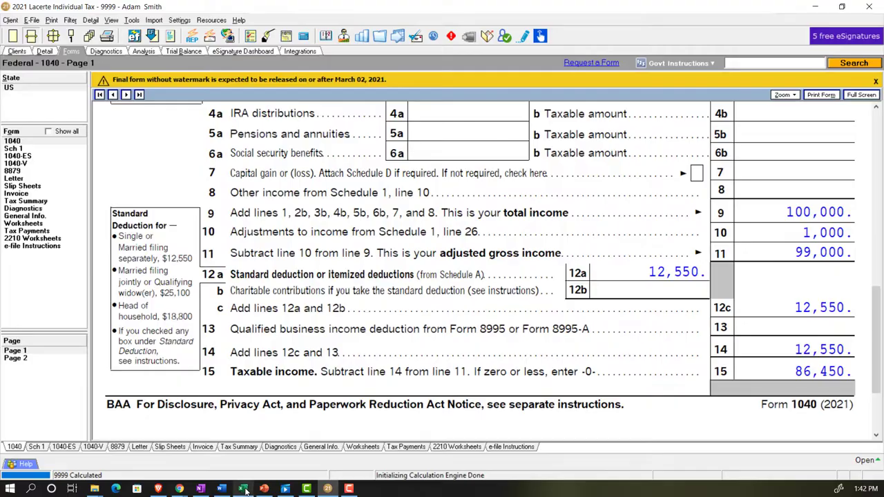
pyautogui.click(243, 490)
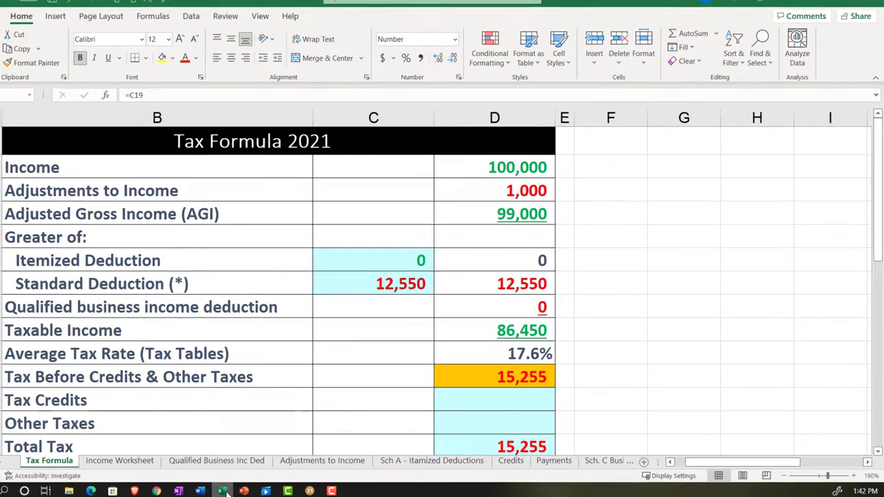
pyautogui.click(250, 489)
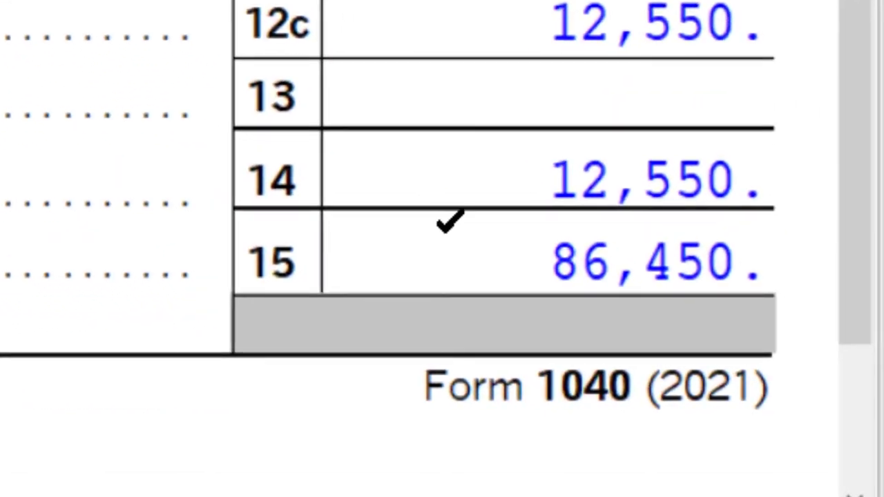
pyautogui.hotkey('alt', 'Tab')
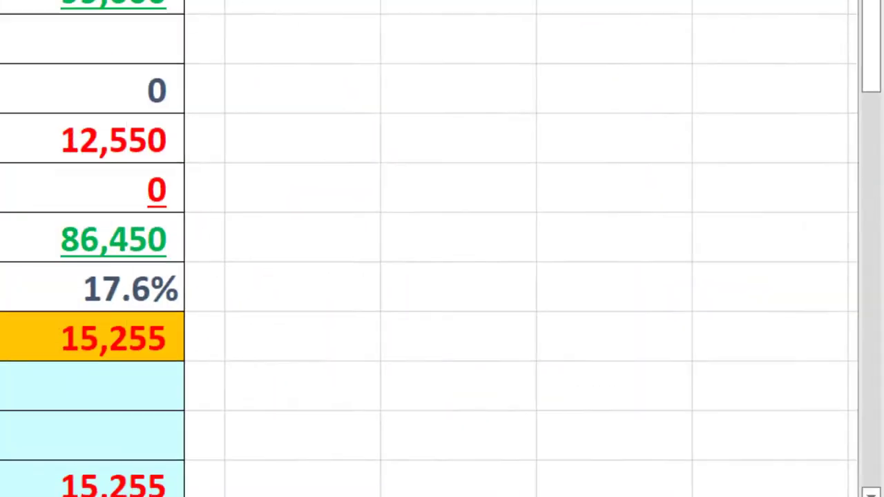
pyautogui.click(460, 332)
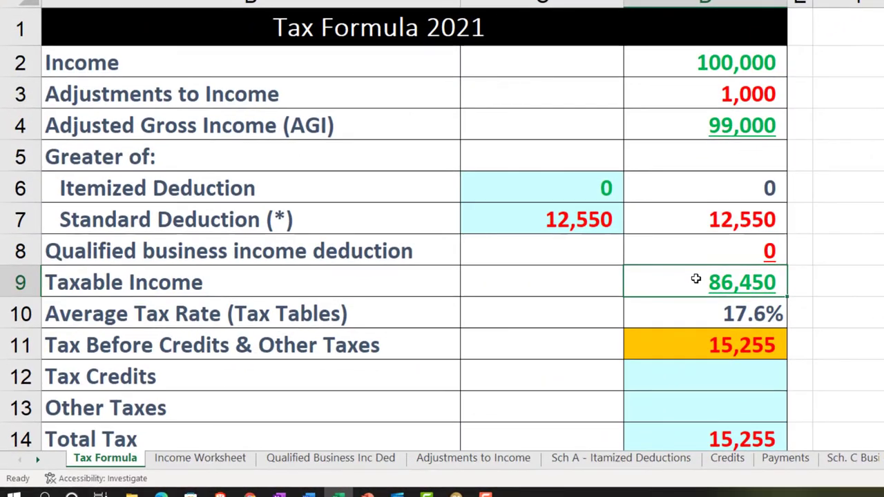
# Clear the Tax Before Credits & Other Taxes amount in D11 and review the Income and Adjustments to Income cells
pyautogui.scroll(-1, 696, 279)
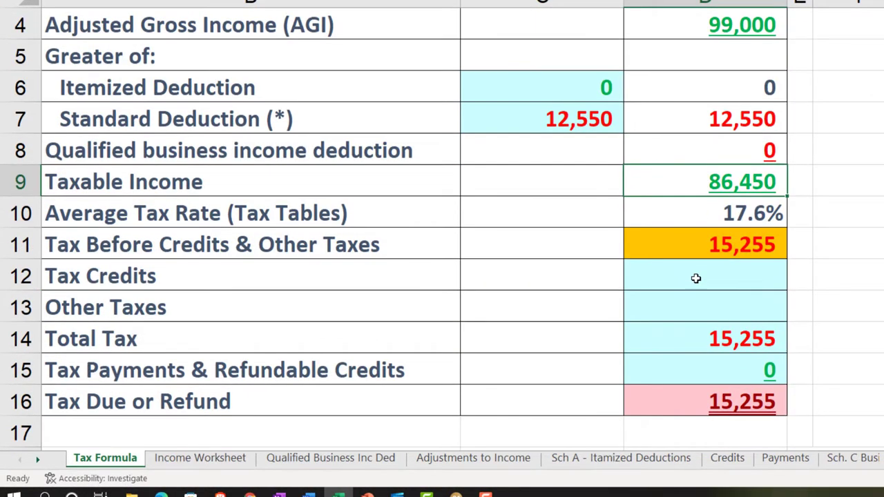
pyautogui.click(705, 247)
pyautogui.press('Delete')
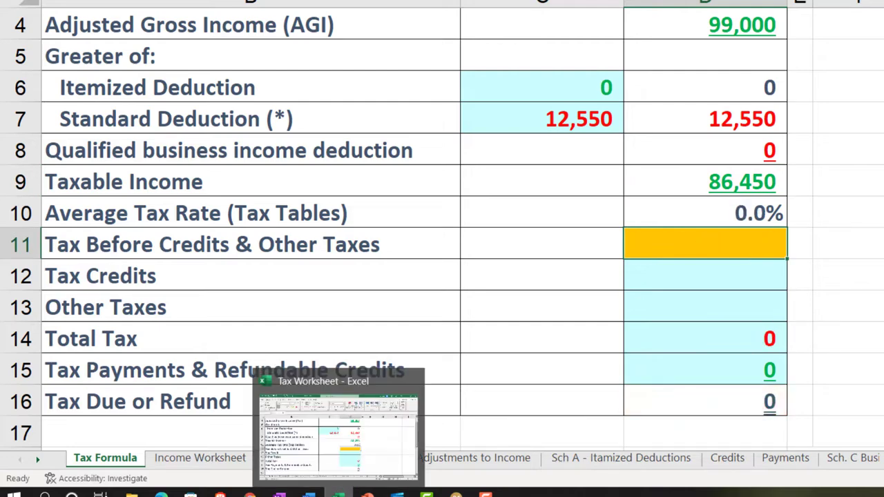
pyautogui.click(560, 319)
pyautogui.scroll(1, 578, 300)
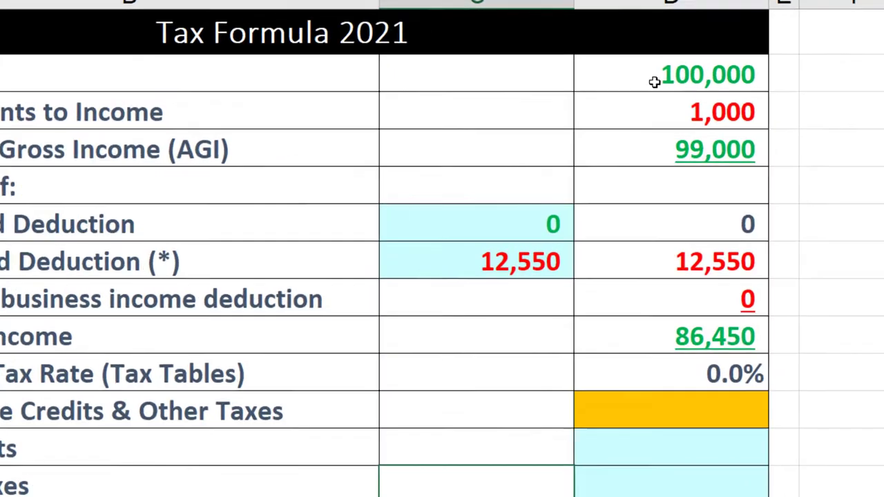
pyautogui.click(691, 69)
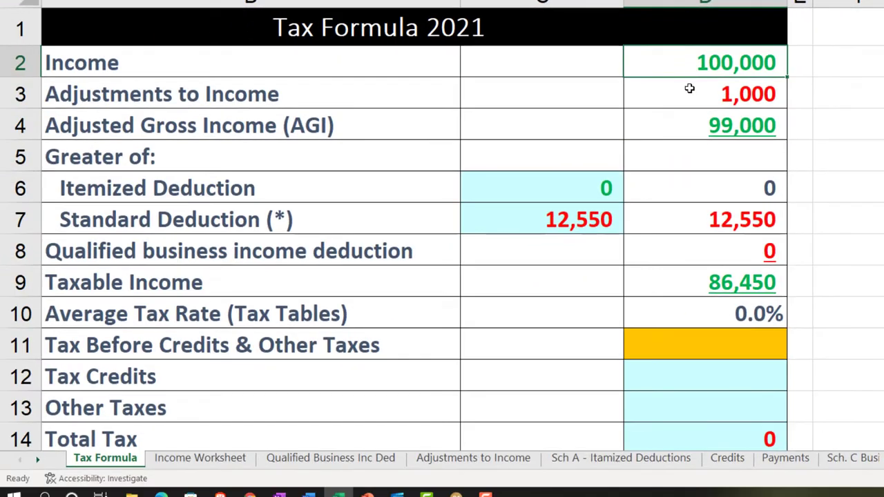
pyautogui.click(689, 88)
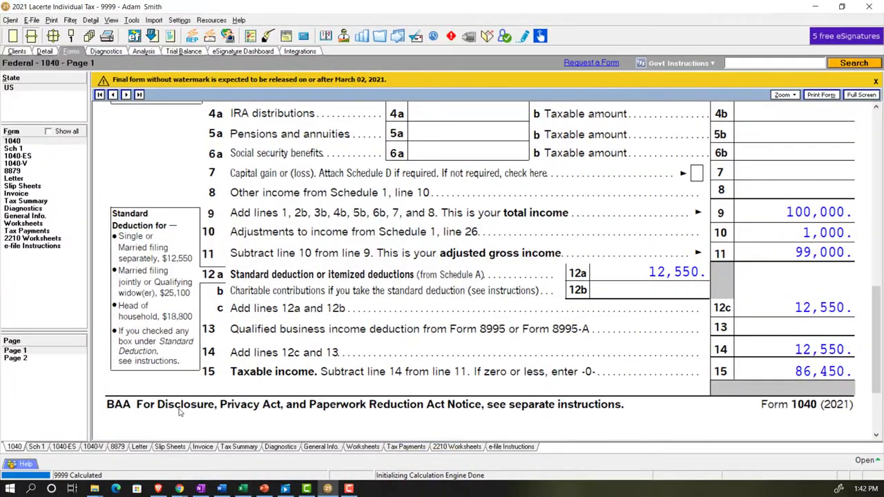
# Open page 2 of Form 1040 in Lacerte and check the tax on line 16
pyautogui.click(19, 358)
pyautogui.scroll(5, 579, 314)
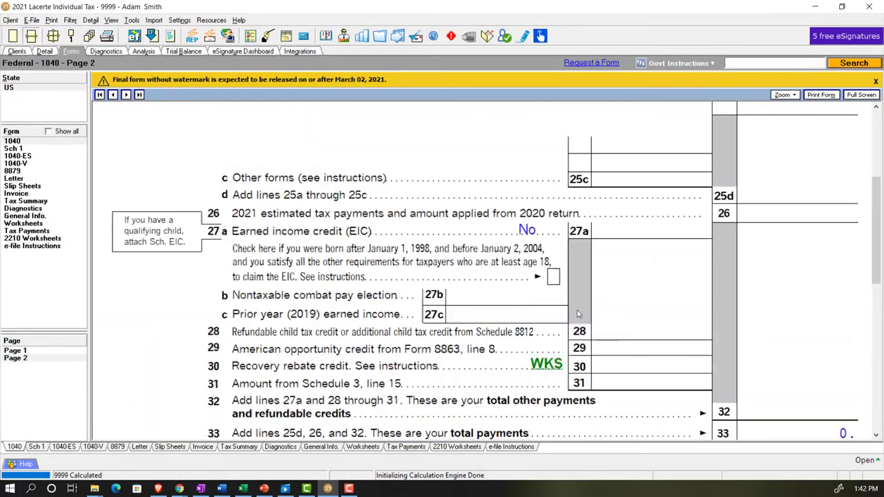
pyautogui.scroll(2, 578, 314)
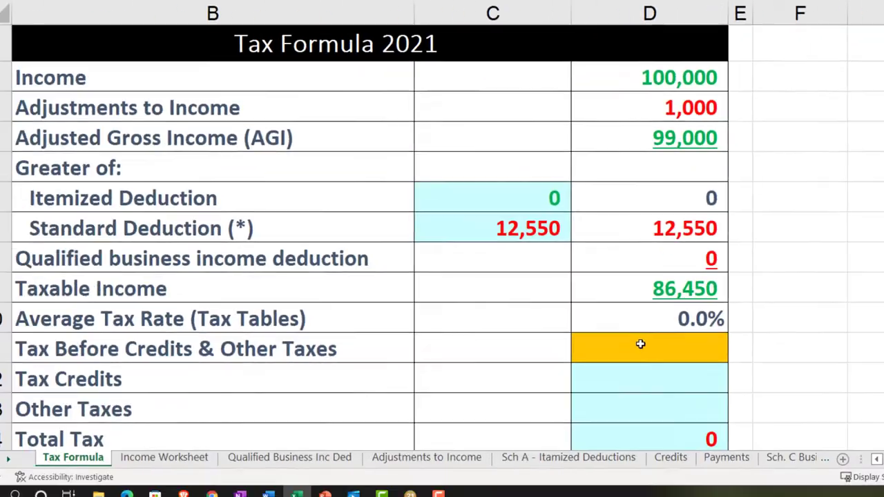
# Enter 17,785 as Tax Before Credits & Other Taxes in D11 of the Excel Tax Formula sheet
pyautogui.press('Down')
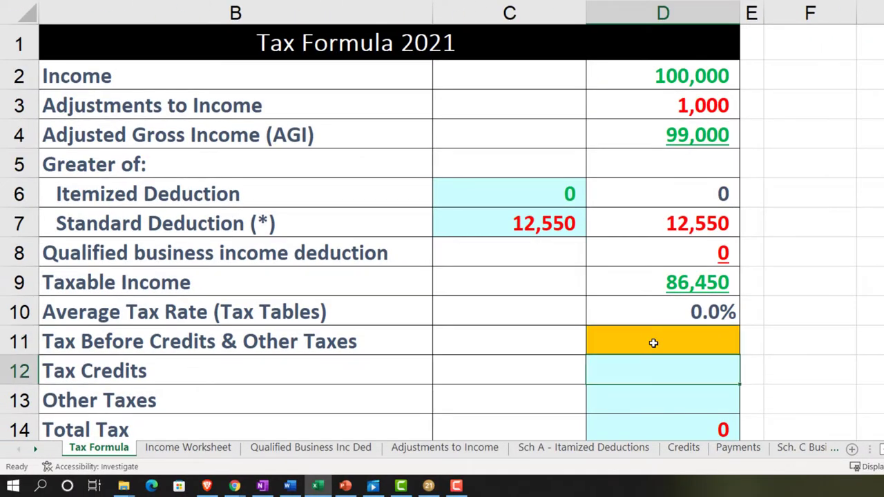
pyautogui.click(653, 343)
pyautogui.write('17,785')
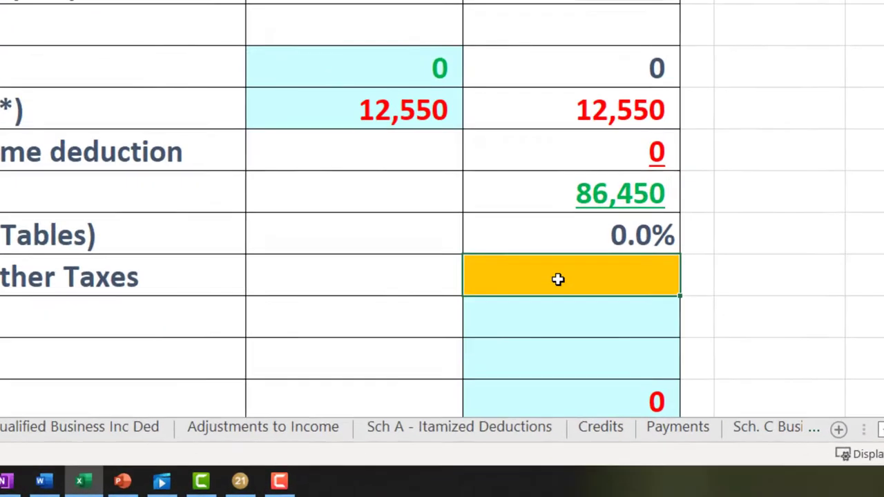
pyautogui.press('Return')
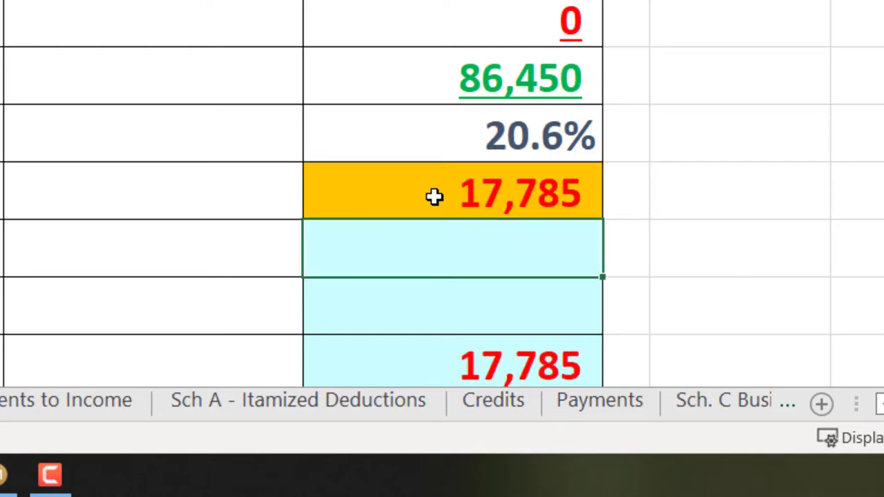
# Look up the tax before credits in Lacerte's Tax Summary and enter 14,775 in D11 of Excel's Tax Formula sheet
pyautogui.click(428, 146)
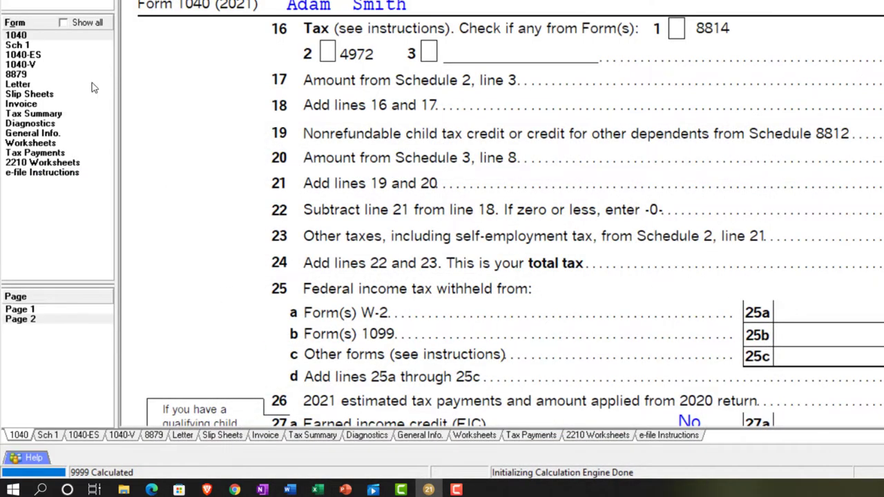
pyautogui.click(49, 115)
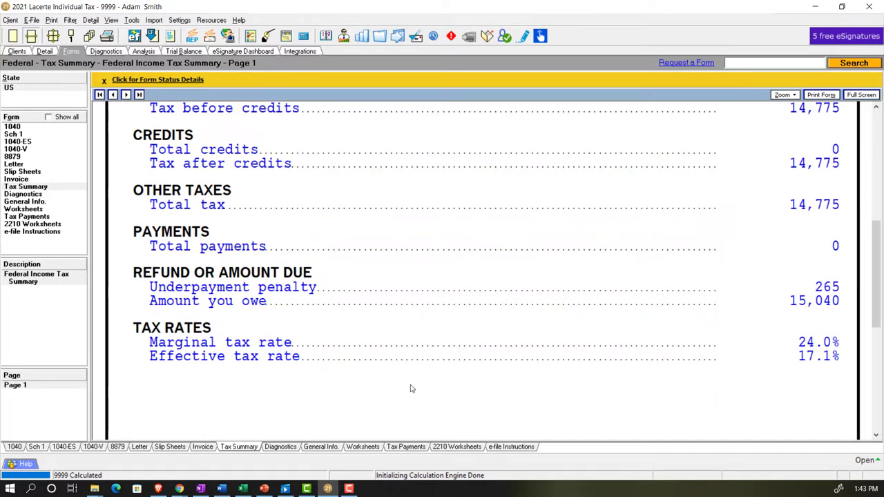
pyautogui.click(243, 488)
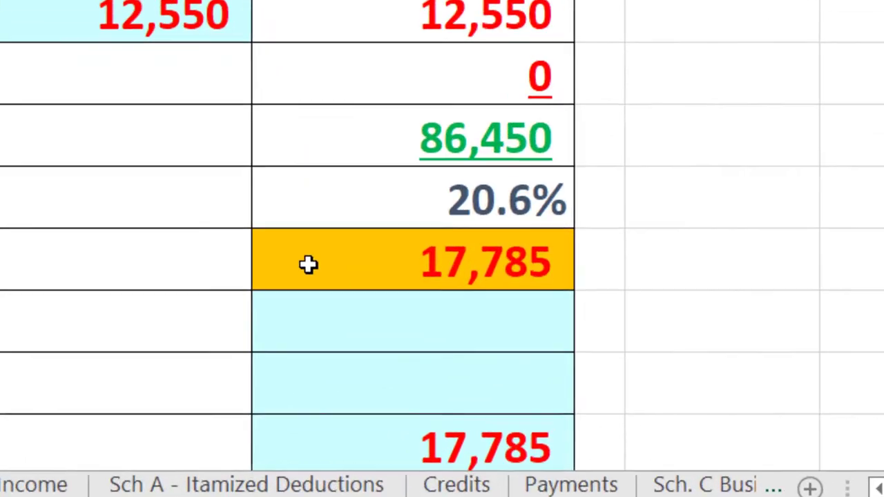
pyautogui.click(294, 254)
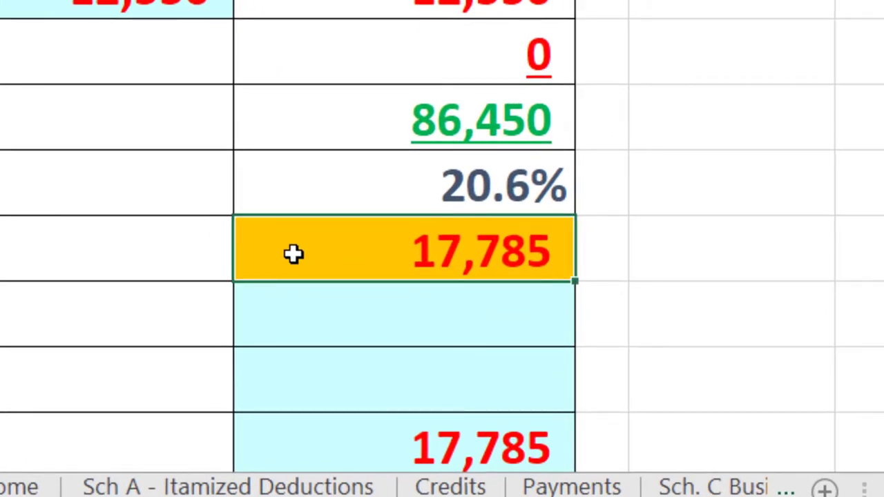
pyautogui.write('14,77')
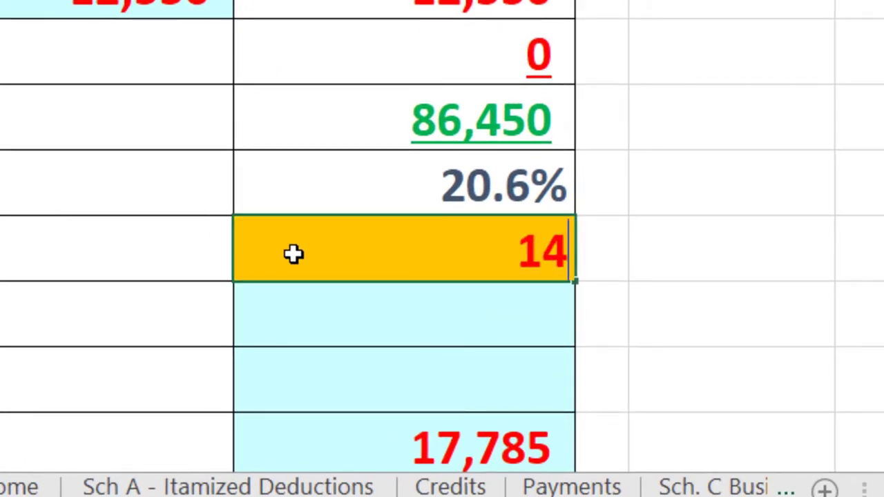
pyautogui.write('5')
pyautogui.press('Return')
pyautogui.click(294, 254)
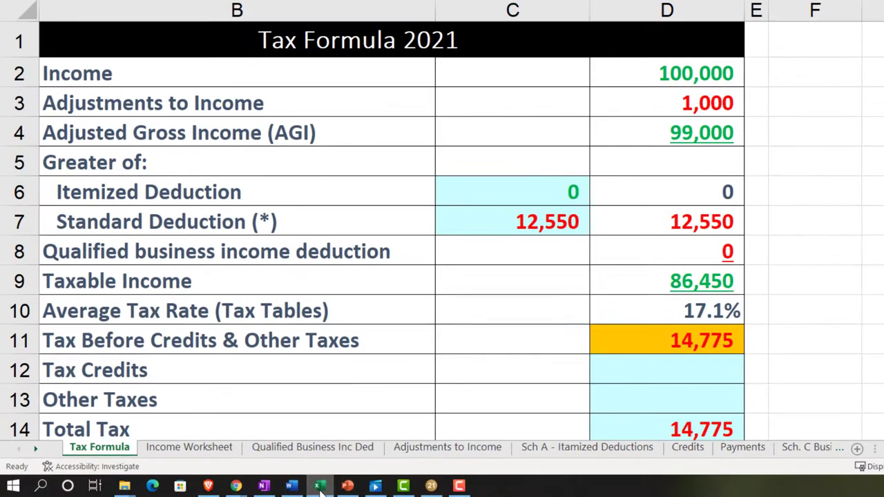
# Check the effective tax rate in Lacerte's Tax Summary and review page 1 of Form 1040
pyautogui.click(319, 486)
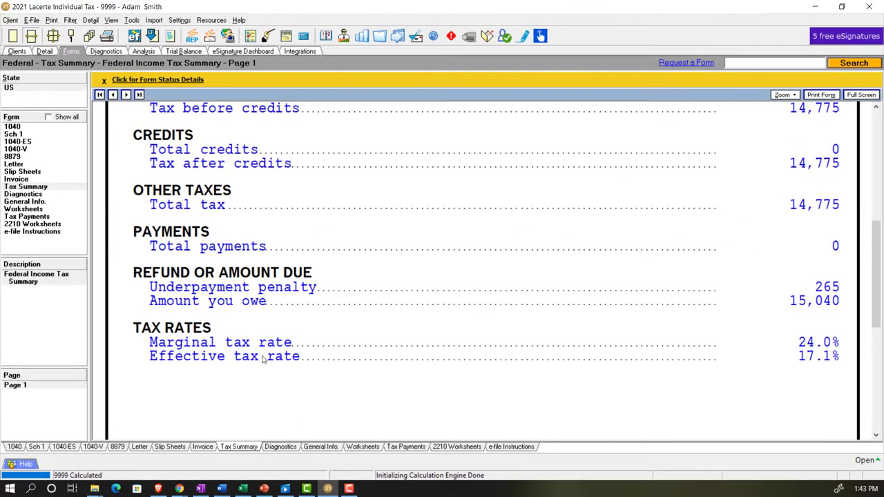
pyautogui.click(15, 127)
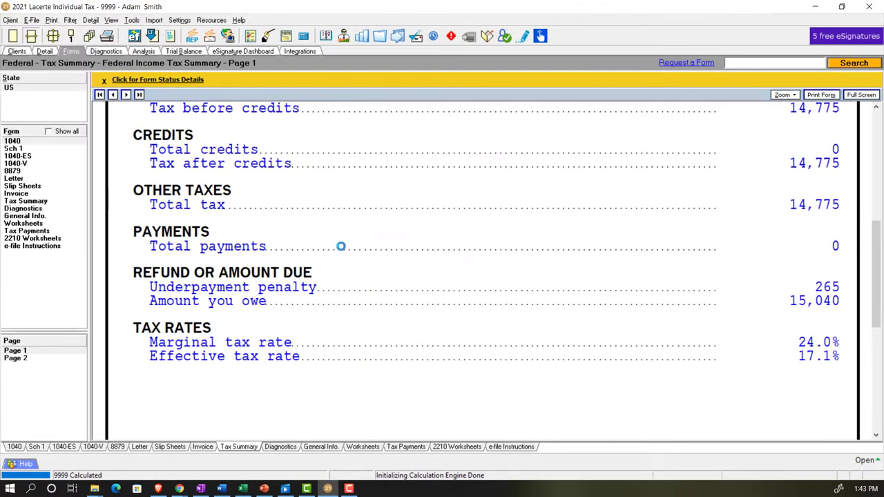
pyautogui.scroll(-1, 343, 258)
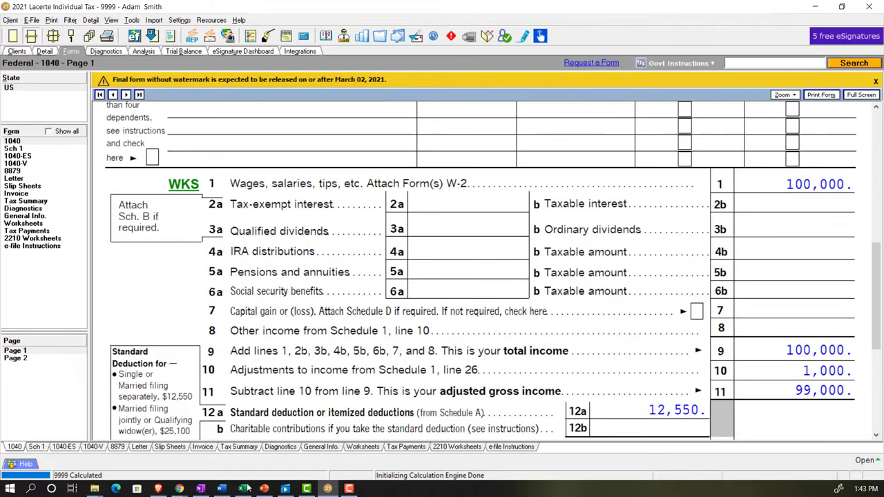
# In Excel, delete the 1,000 amount on the Adjustments to Income sheet
pyautogui.click(243, 488)
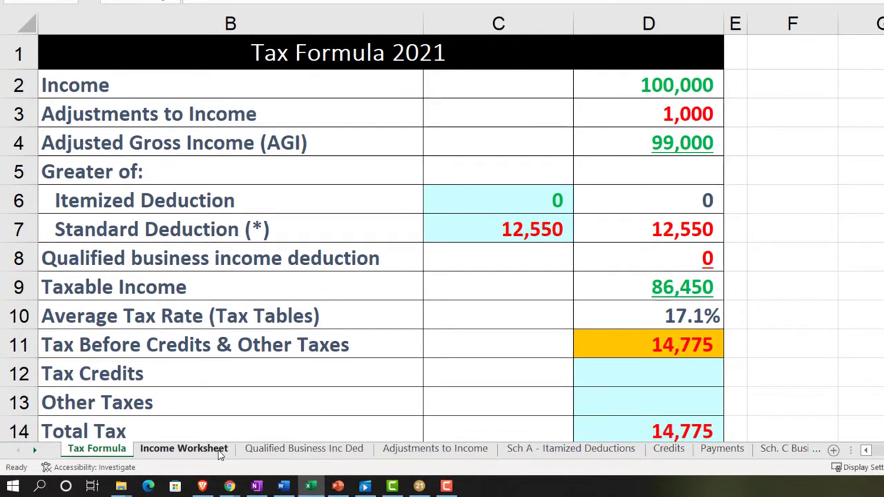
pyautogui.click(407, 449)
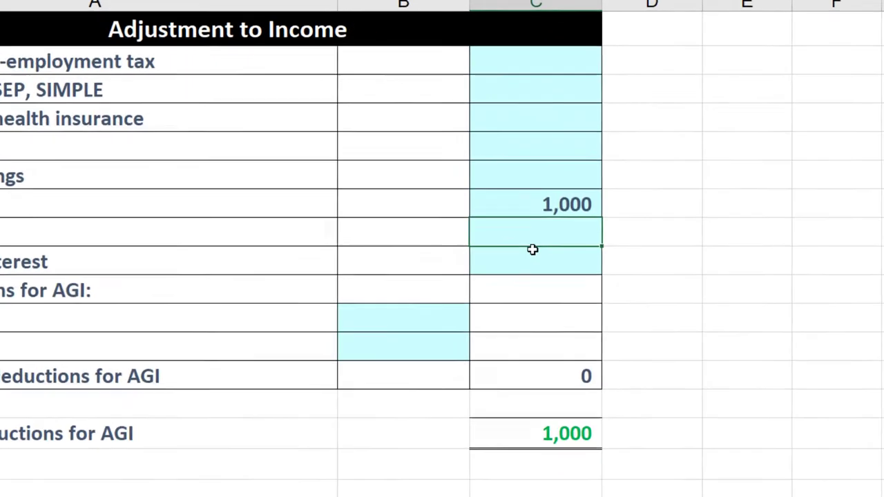
pyautogui.click(600, 190)
pyautogui.press('Delete')
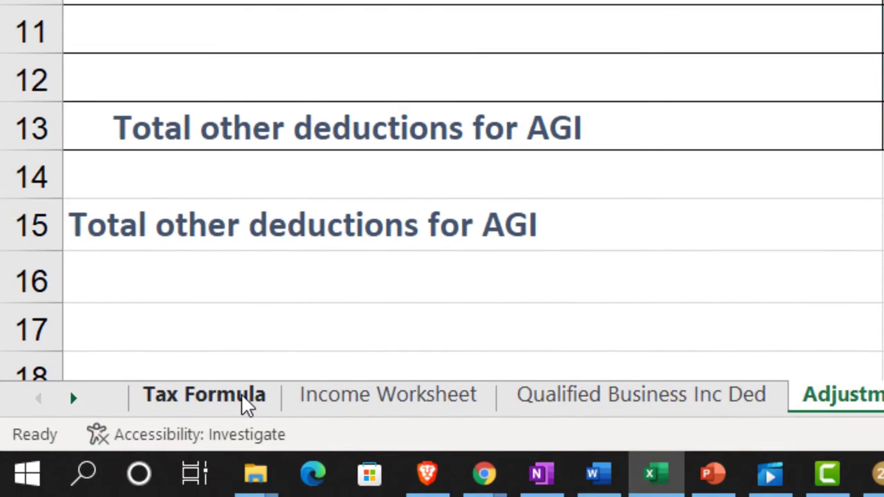
# Review the Itemized Deduction and Standard Deduction rows on the Tax Formula sheet
pyautogui.click(241, 400)
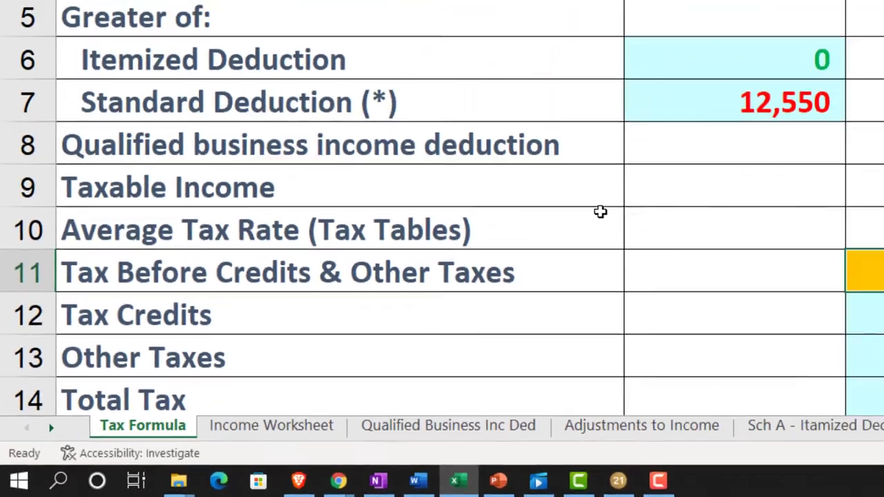
pyautogui.click(320, 203)
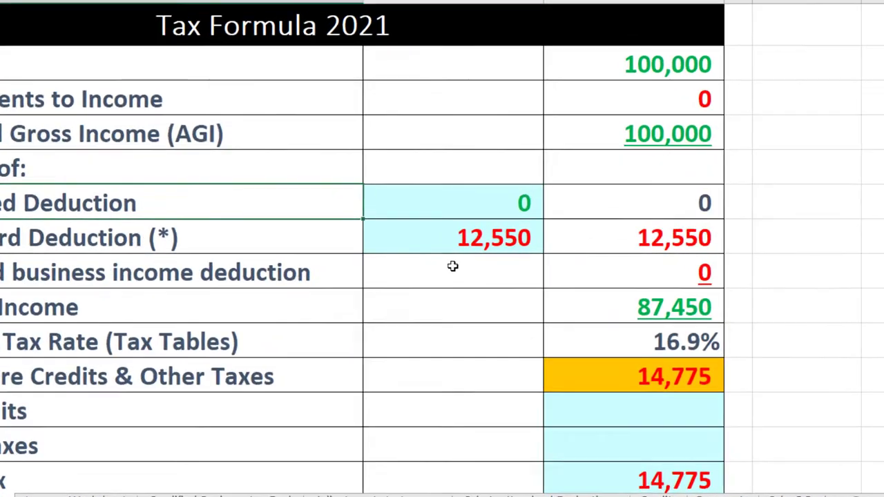
pyautogui.click(507, 229)
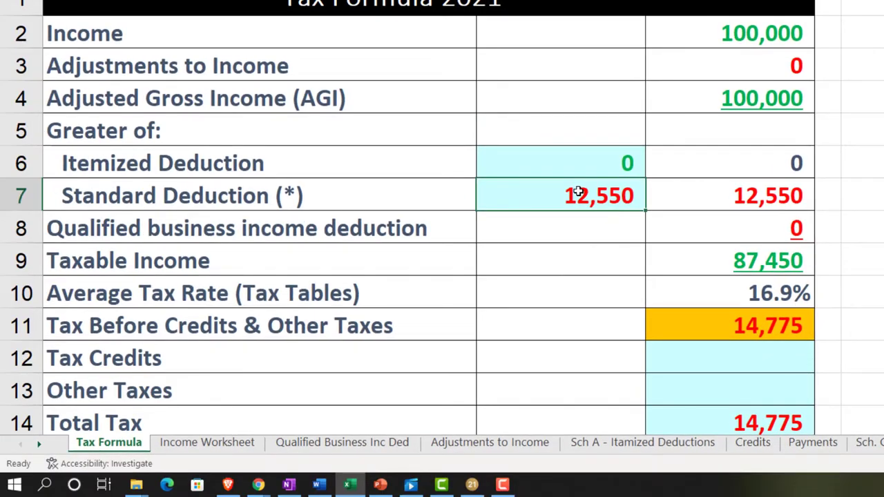
# Enter 15,000 as Home Mortgage Interest on the Schedule A itemized deductions sheet
pyautogui.click(620, 445)
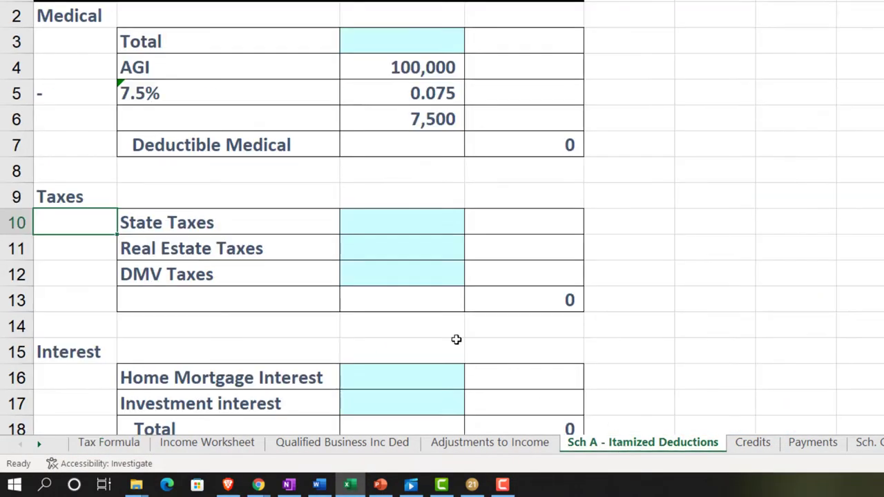
pyautogui.scroll(-2, 292, 277)
pyautogui.click(364, 229)
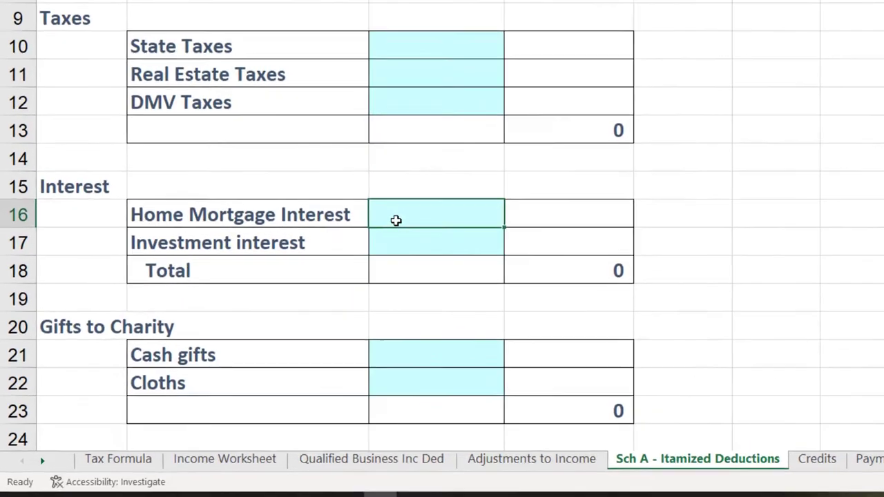
pyautogui.write('15,000')
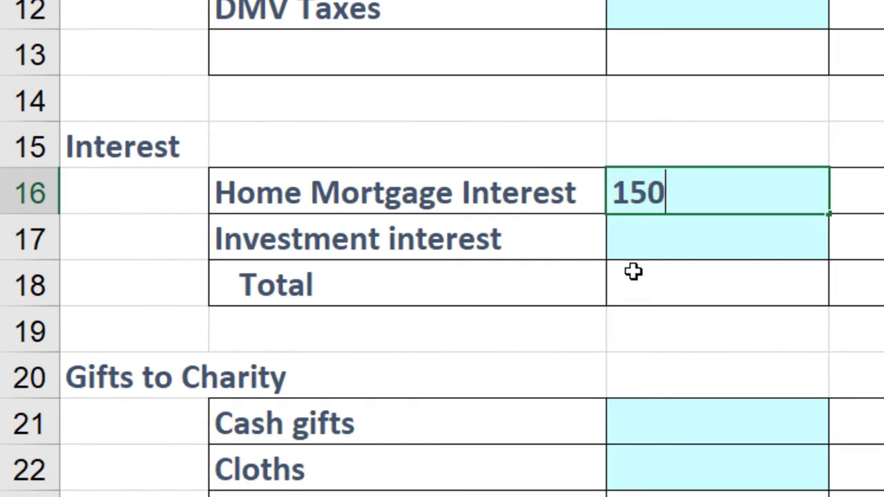
pyautogui.press('Return')
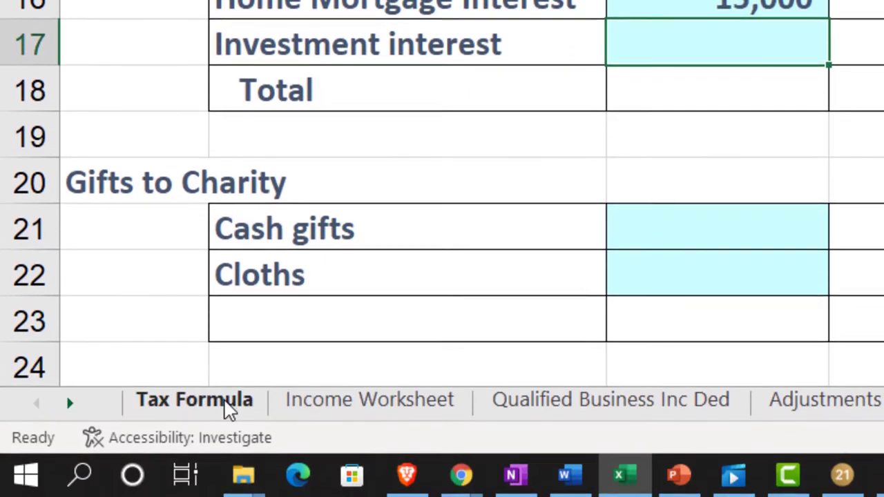
# Compare the itemized and standard deductions on the Tax Formula sheet and inspect the formulas in D6 and D7
pyautogui.click(194, 463)
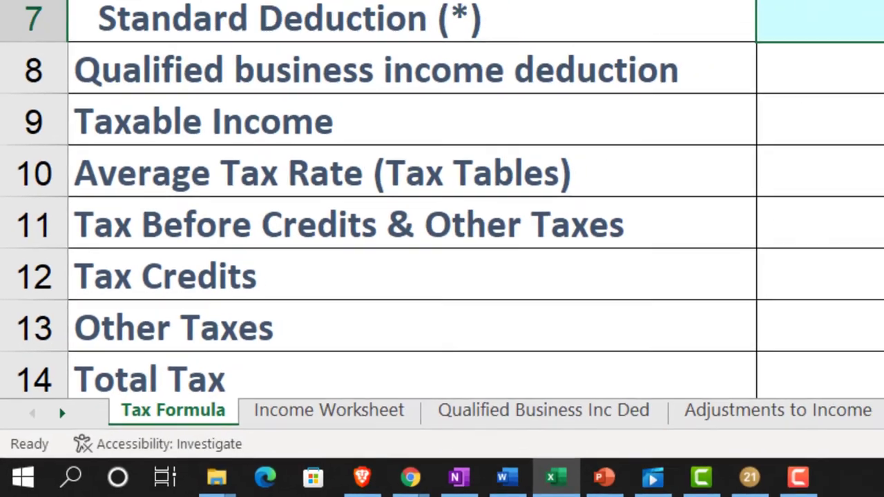
pyautogui.click(383, 260)
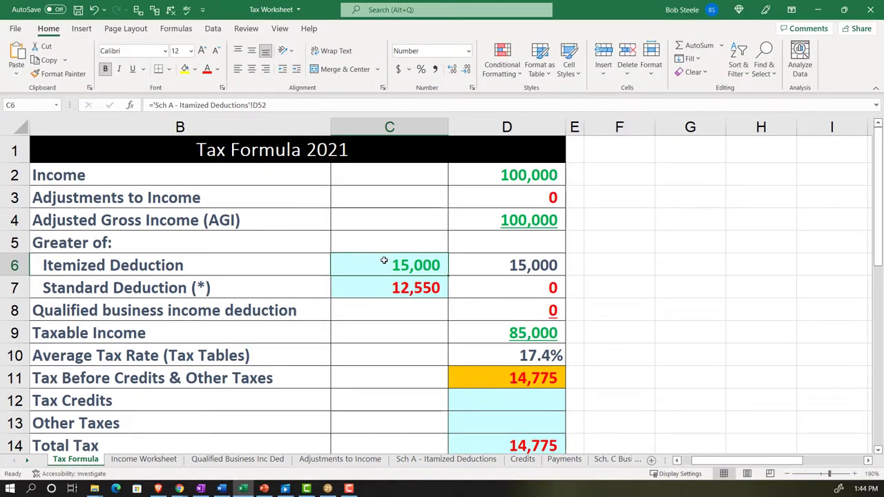
pyautogui.click(387, 284)
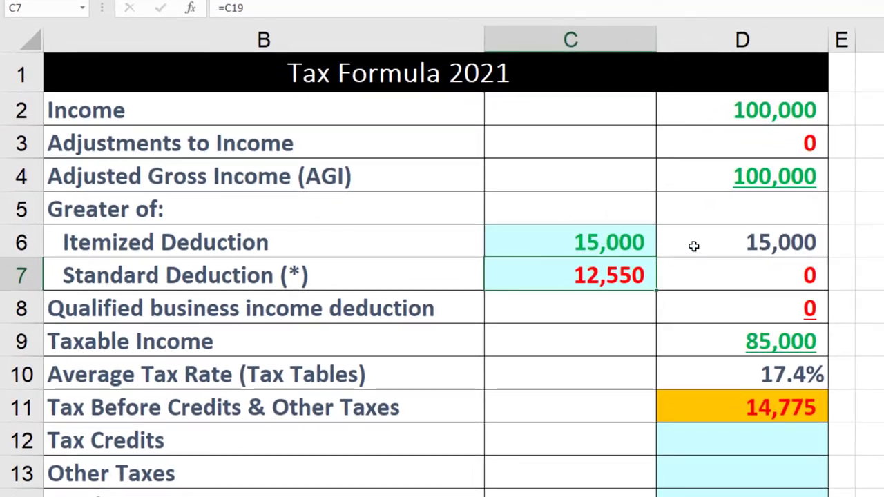
pyautogui.doubleClick(478, 265)
pyautogui.press('Return')
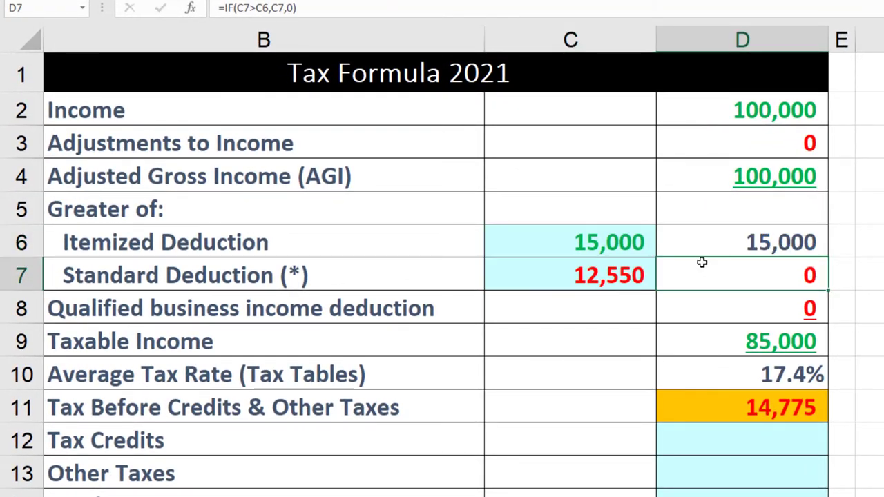
pyautogui.doubleClick(701, 262)
pyautogui.press('Return')
pyautogui.click(703, 241)
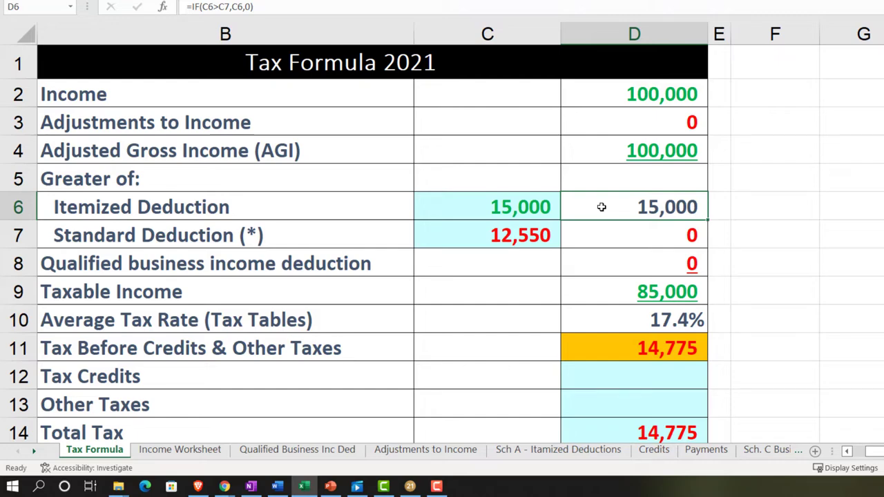
pyautogui.click(538, 235)
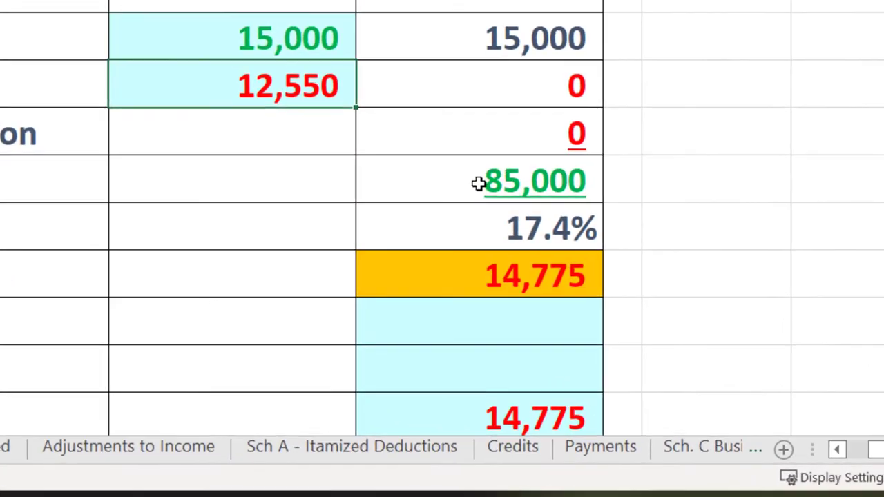
# Check the Taxable Income cell D9 and clear the Tax Before Credits & Other Taxes amount in D11
pyautogui.click(507, 334)
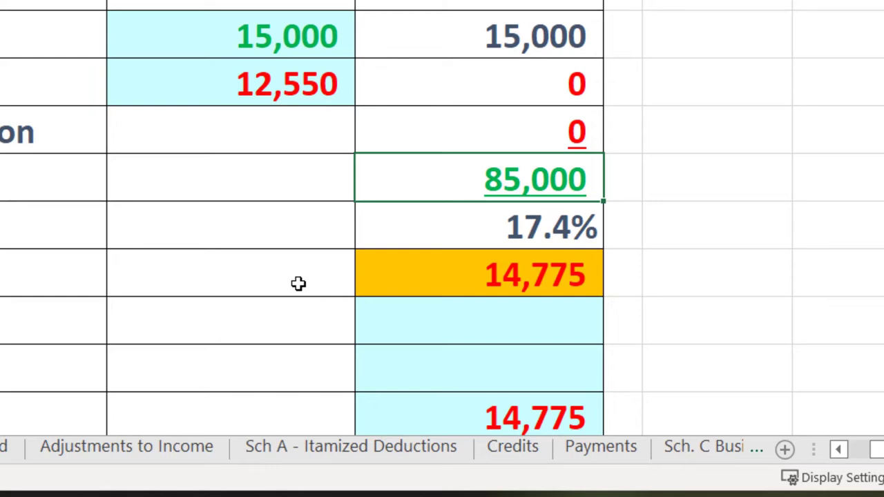
pyautogui.click(422, 270)
pyautogui.press('Delete')
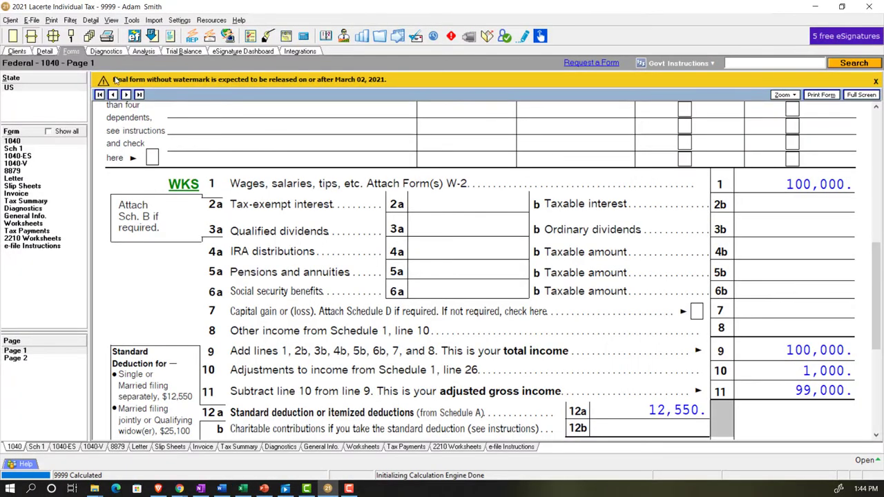
# In Lacerte's Adjustments to Income input, delete the taxpayer's traditional IRA contribution
pyautogui.click(45, 52)
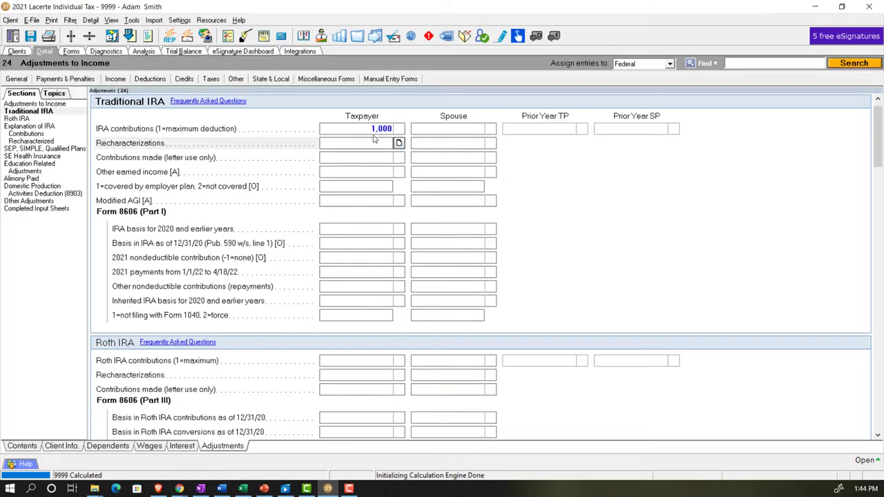
pyautogui.click(367, 132)
pyautogui.press('Delete')
pyautogui.press('Return')
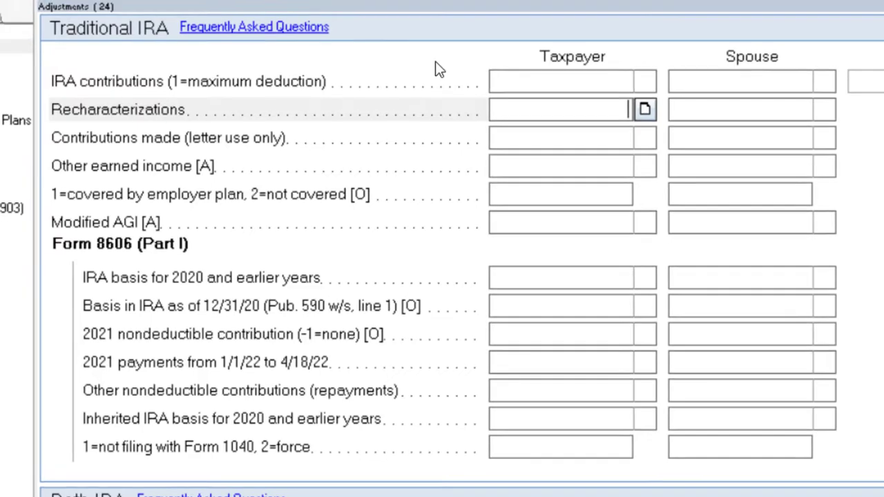
# Enter 15,000 as Form 1098 home mortgage interest in Itemized Deductions (Sch. A) and check the deductions on Form 1040 page 1
pyautogui.click(207, 25)
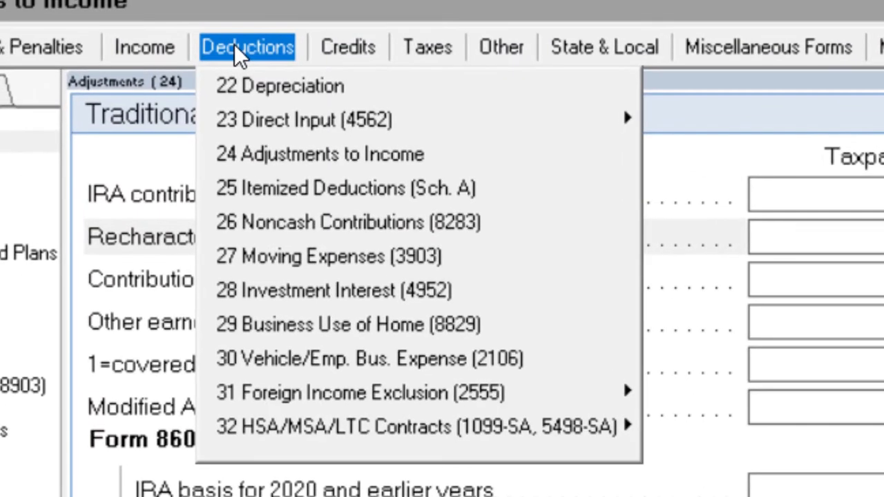
pyautogui.click(286, 160)
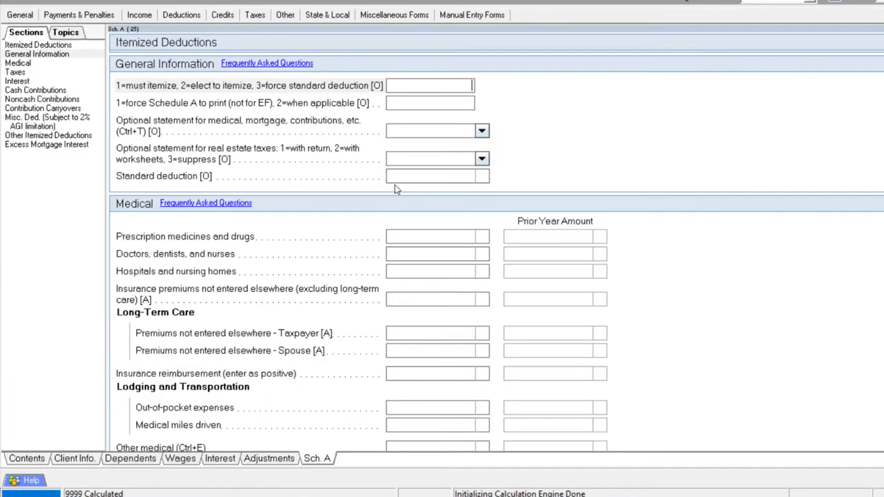
pyautogui.click(23, 82)
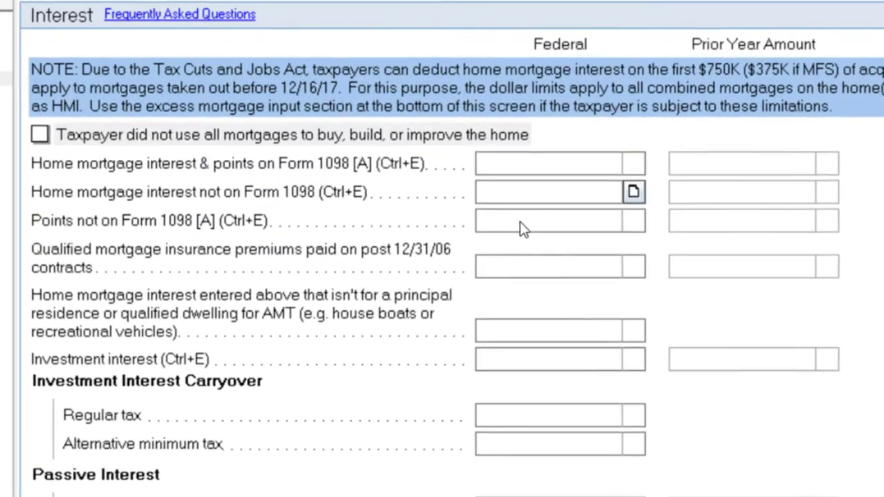
pyautogui.click(534, 168)
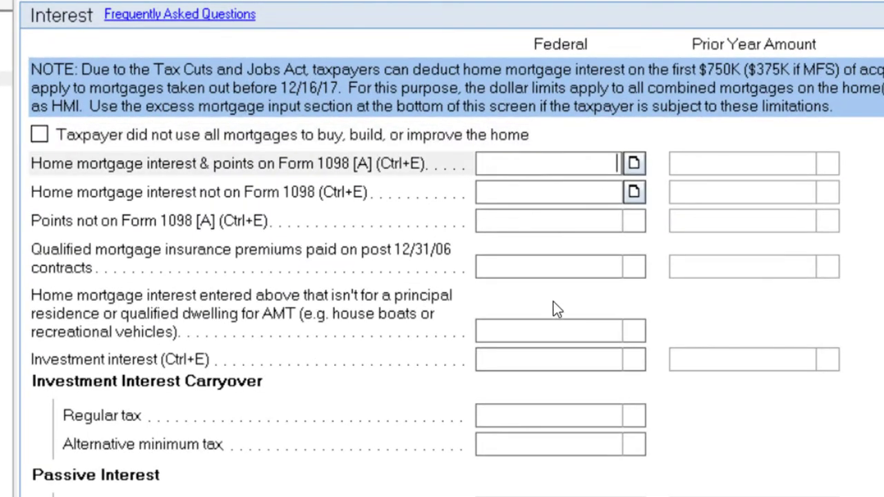
pyautogui.write('15000')
pyautogui.press('Tab')
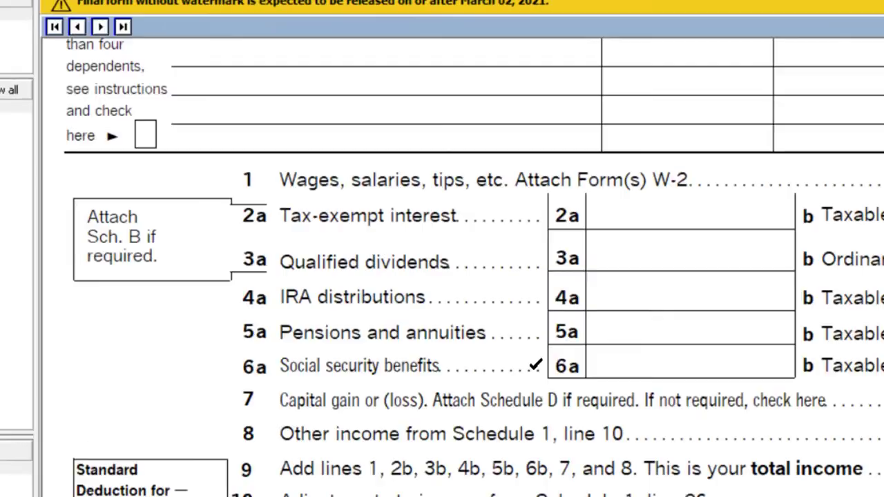
pyautogui.scroll(-3, 386, 325)
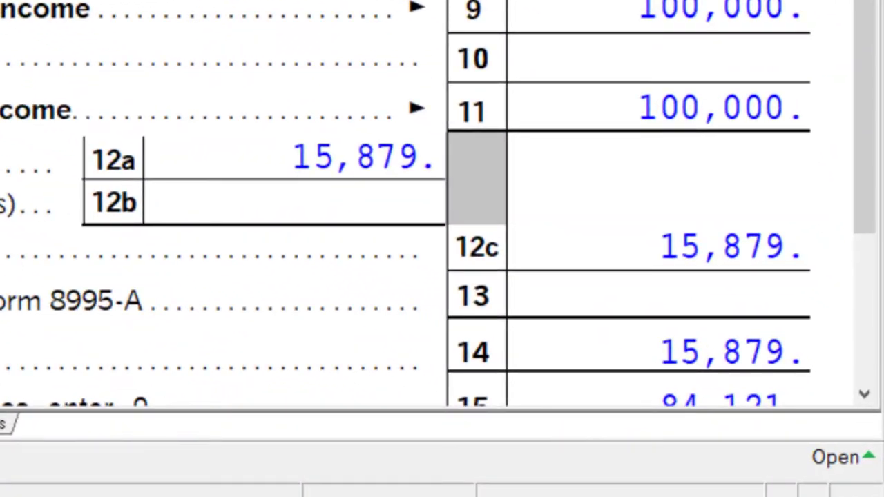
# Review the deductions and taxable income on Form 1040 page 1, and open Schedule A to trace the itemized amount
pyautogui.scroll(-3, 408, 207)
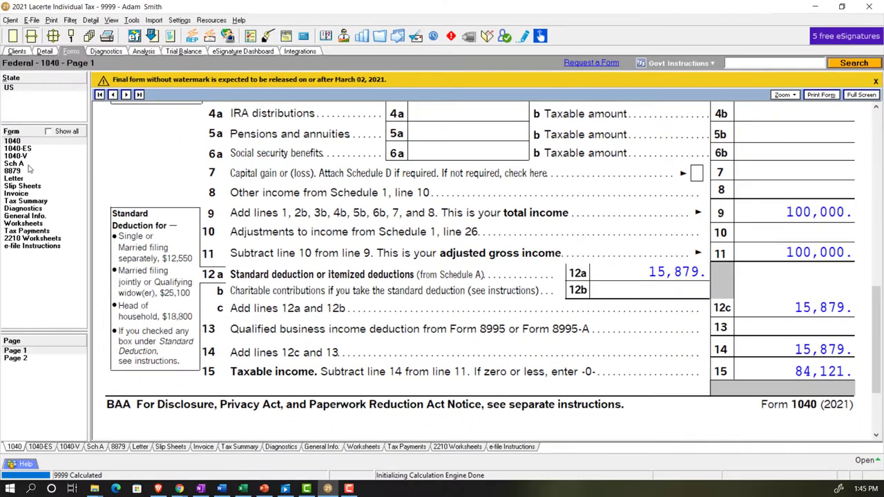
pyautogui.click(27, 165)
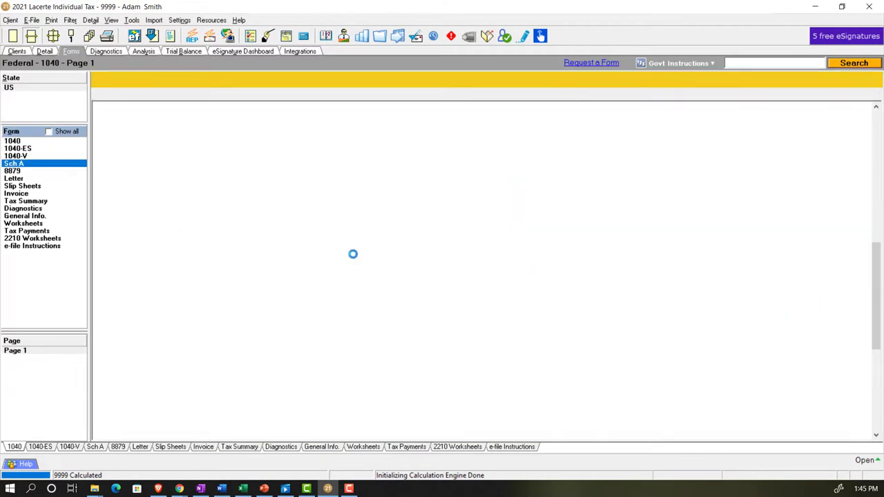
pyautogui.scroll(8, 437, 279)
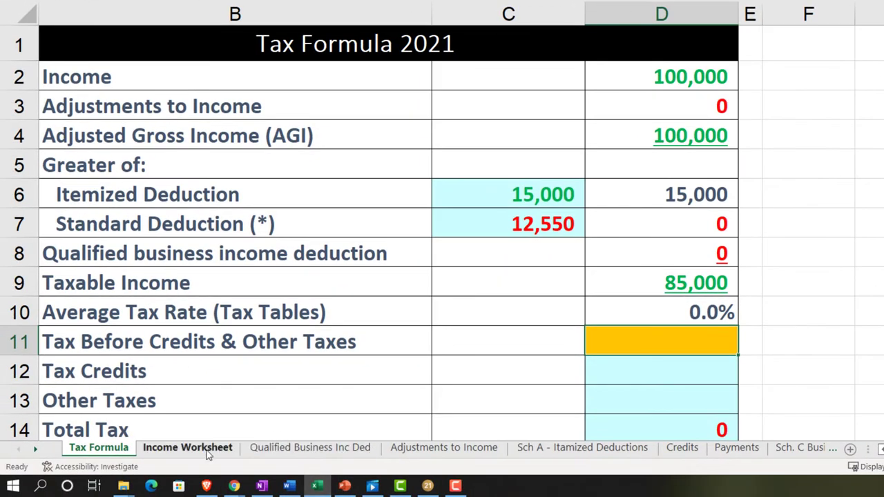
# Switch to Excel and enter 879 as State Taxes on the Sch A - Itamized Deductions sheet
pyautogui.click(544, 449)
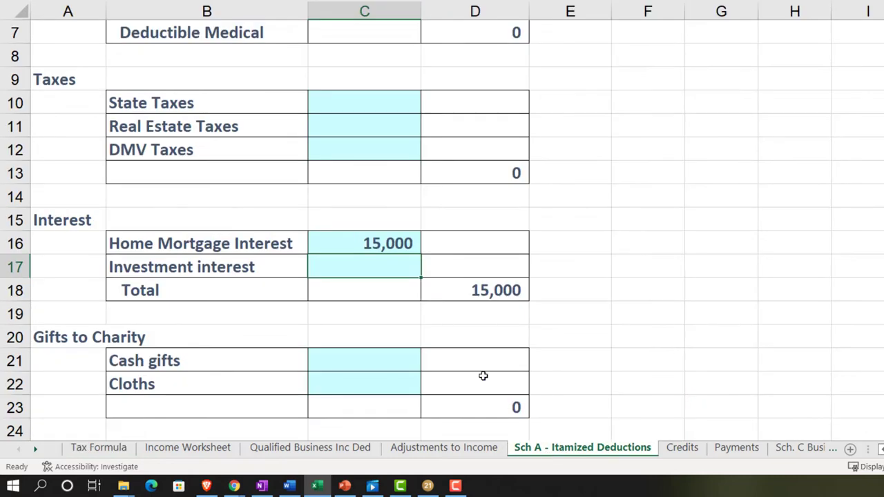
pyautogui.click(360, 102)
pyautogui.write('87')
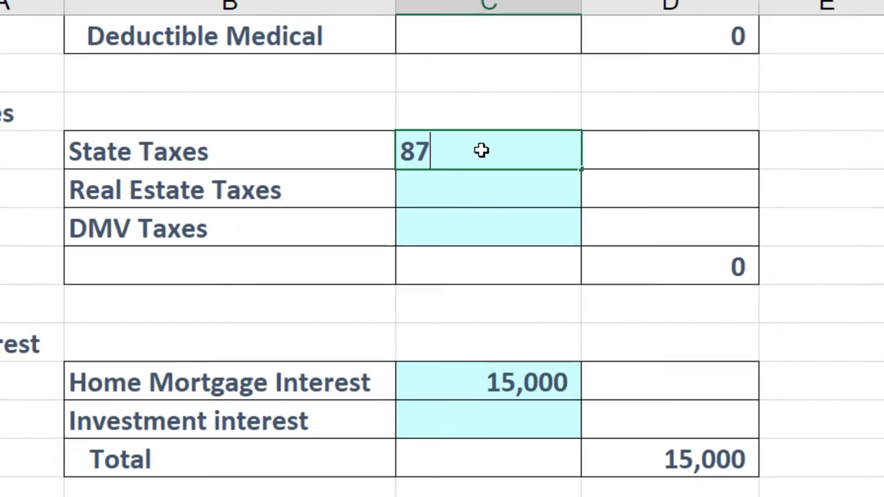
pyautogui.write('9')
pyautogui.press('Return')
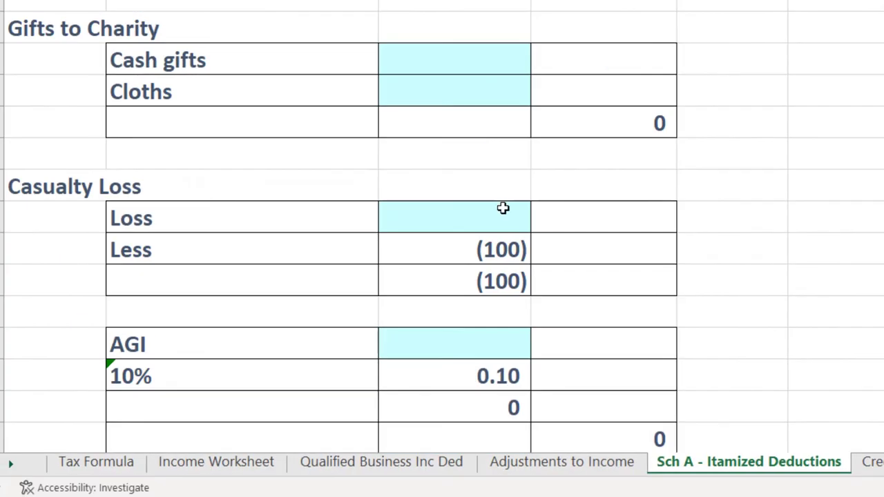
# Check the Total Itemized Deduction formula, and inspect the Itemized Deduction and Taxable Income cells on the Tax Formula sheet
pyautogui.scroll(-8, 502, 207)
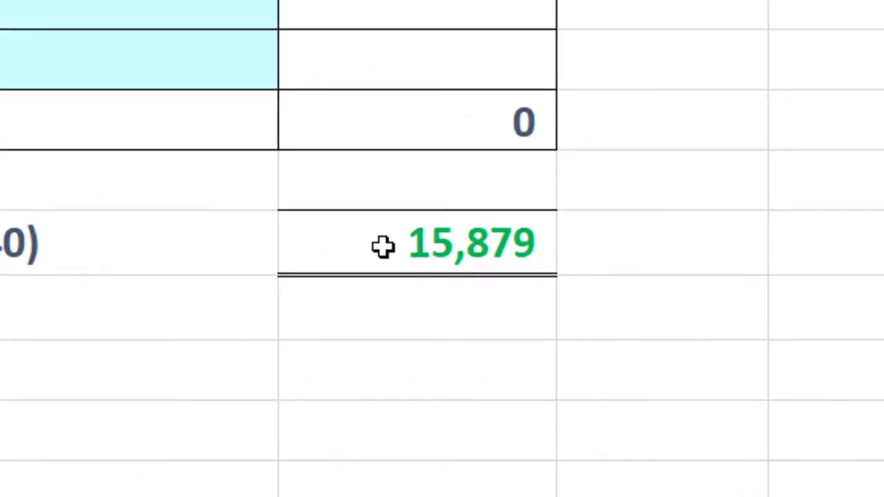
pyautogui.click(384, 247)
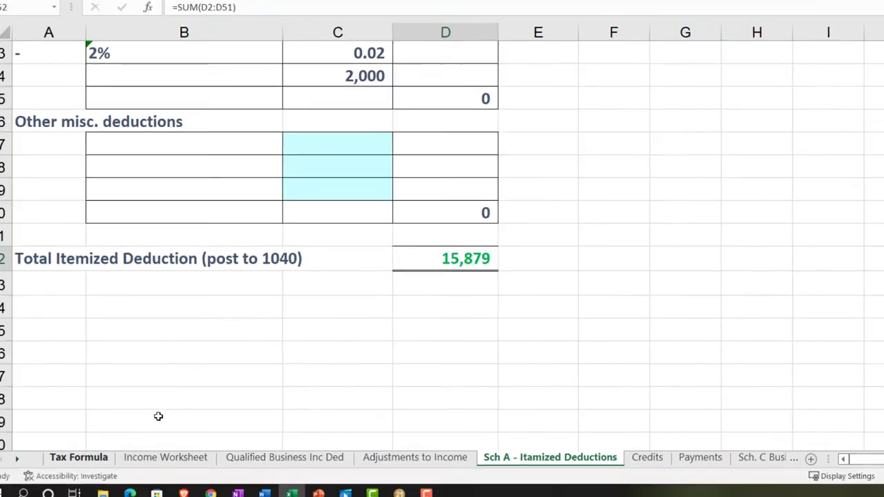
pyautogui.hotkey('ctrl', 'pageup')
pyautogui.hotkey('ctrl', 'pageup')
pyautogui.hotkey('ctrl', 'pageup')
pyautogui.hotkey('ctrl', 'pageup')
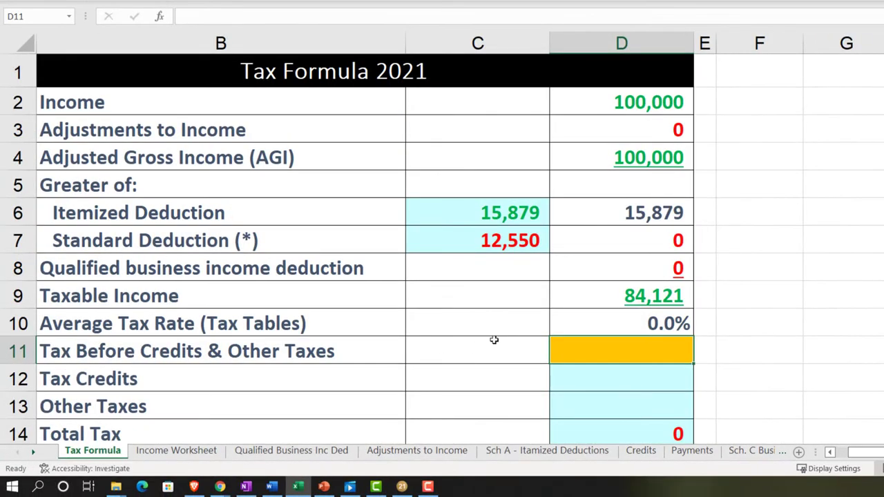
pyautogui.click(602, 208)
pyautogui.click(586, 286)
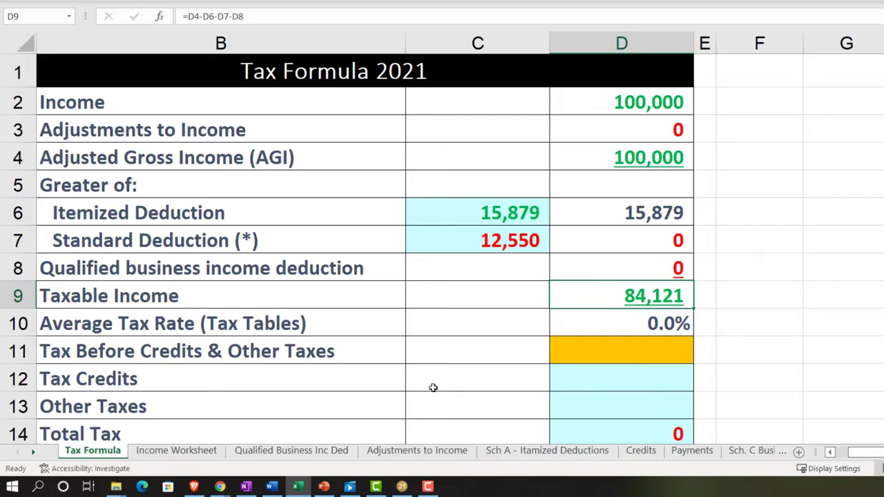
# Look up the tax on Lacerte's Form 1040 page 2 and enter 14256 as Tax Before Credits & Other Taxes in Excel's Tax Formula sheet
pyautogui.click(401, 487)
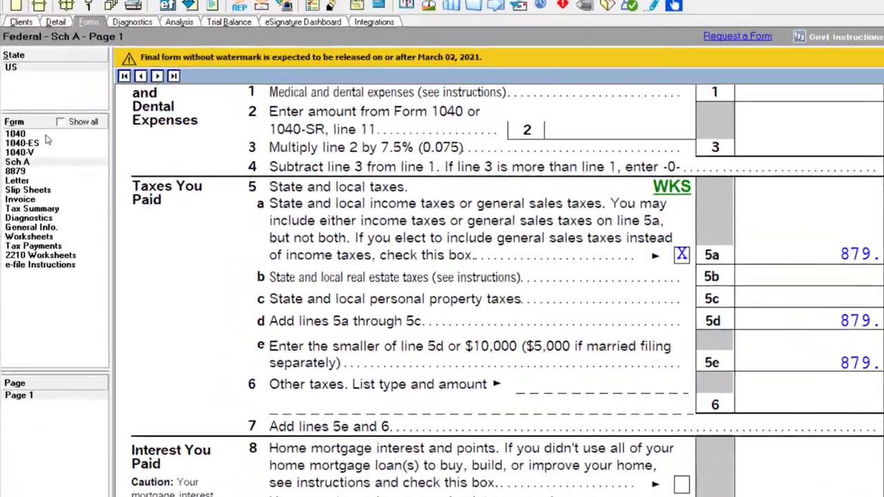
pyautogui.click(33, 135)
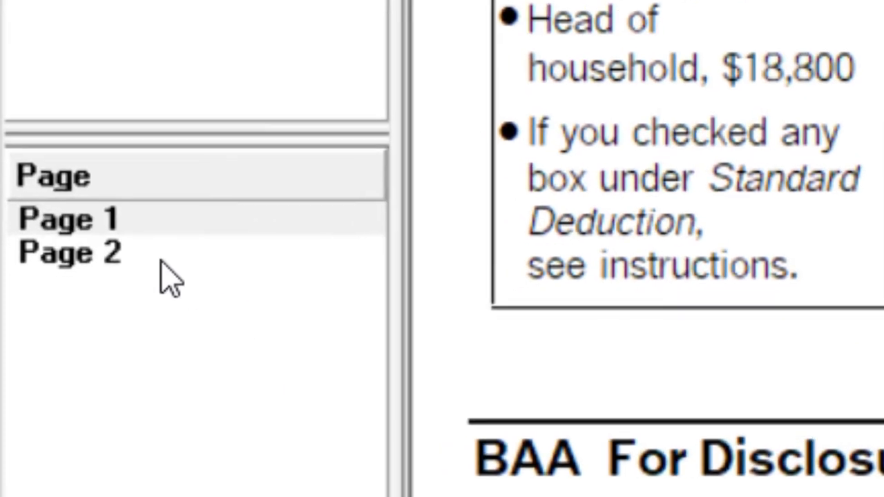
pyautogui.click(110, 296)
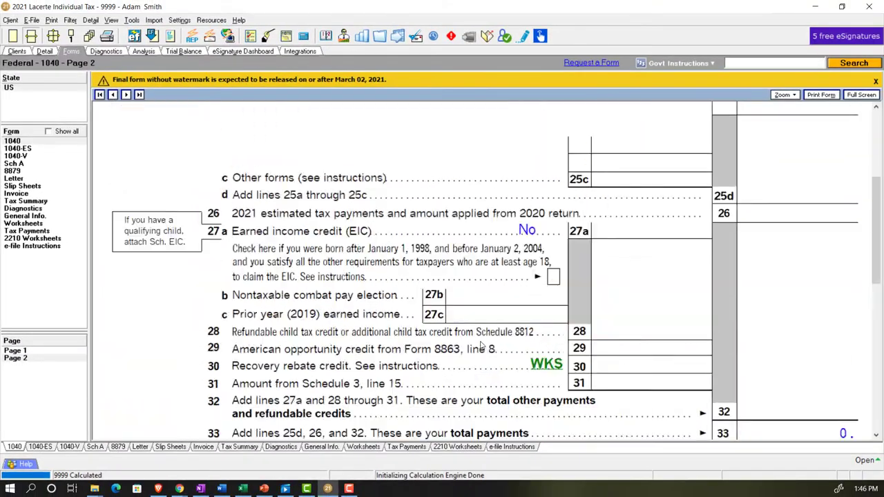
pyautogui.scroll(5, 482, 347)
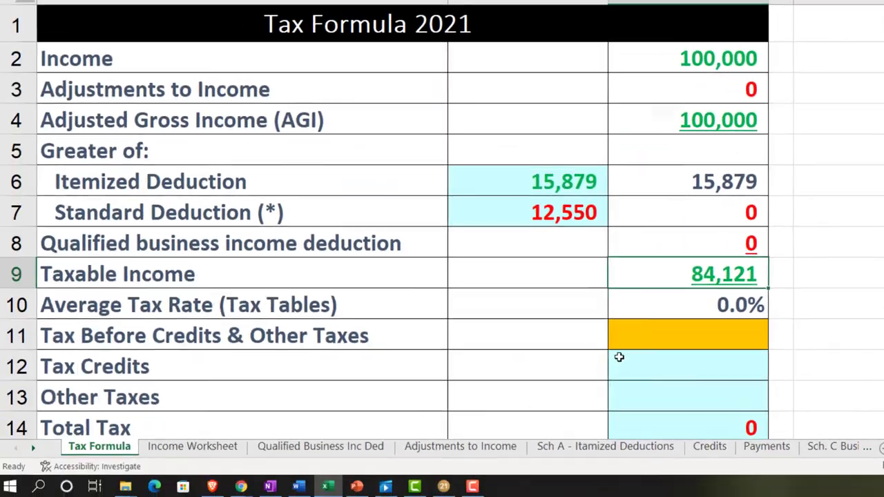
pyautogui.write('14256')
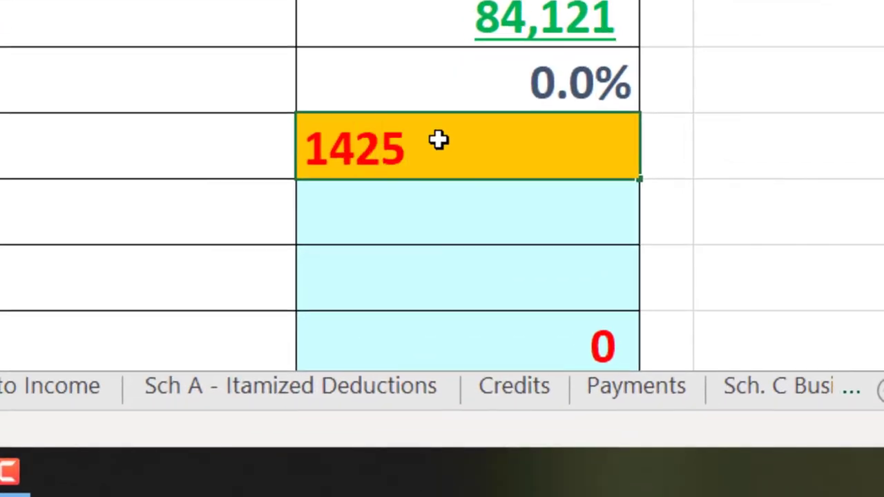
pyautogui.press('Return')
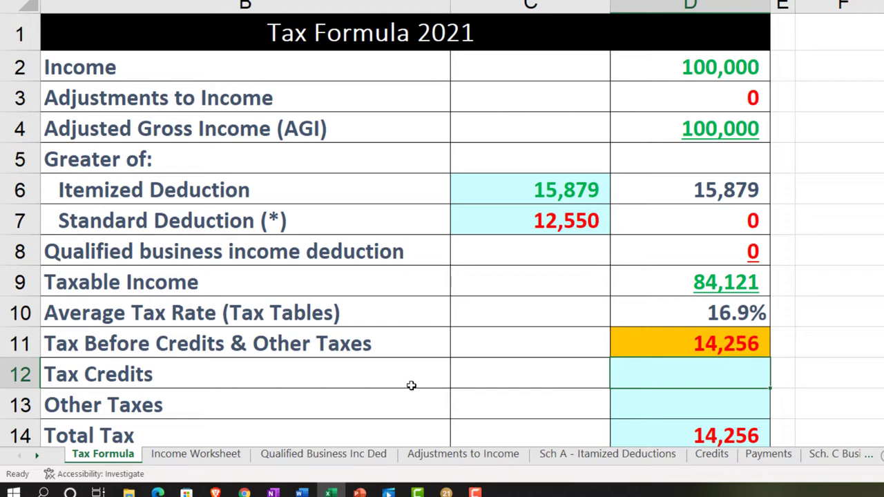
pyautogui.scroll(-2, 411, 385)
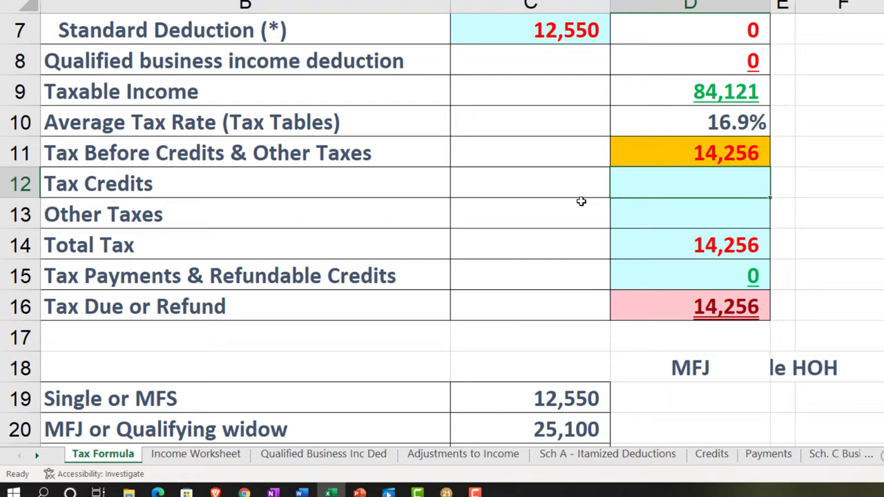
pyautogui.scroll(2, 580, 200)
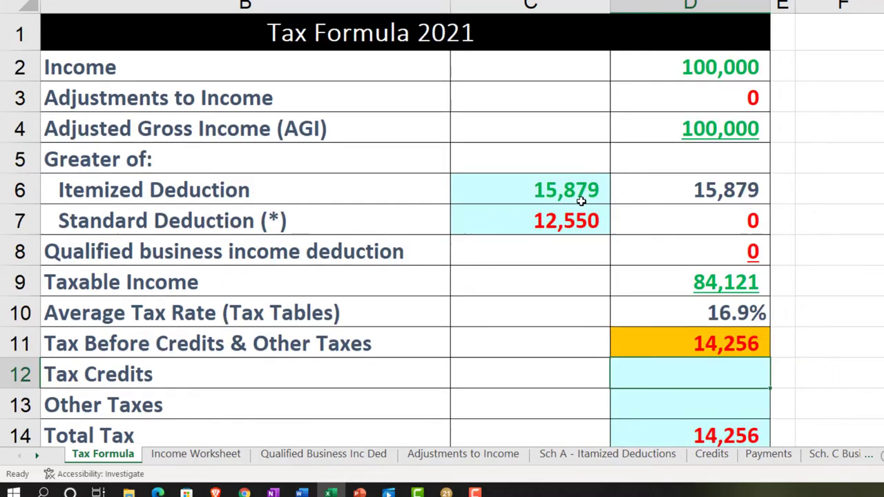
# Switch to Lacerte and review Form 1040 page 1 from the filing status down through the income and deduction lines
pyautogui.click(333, 494)
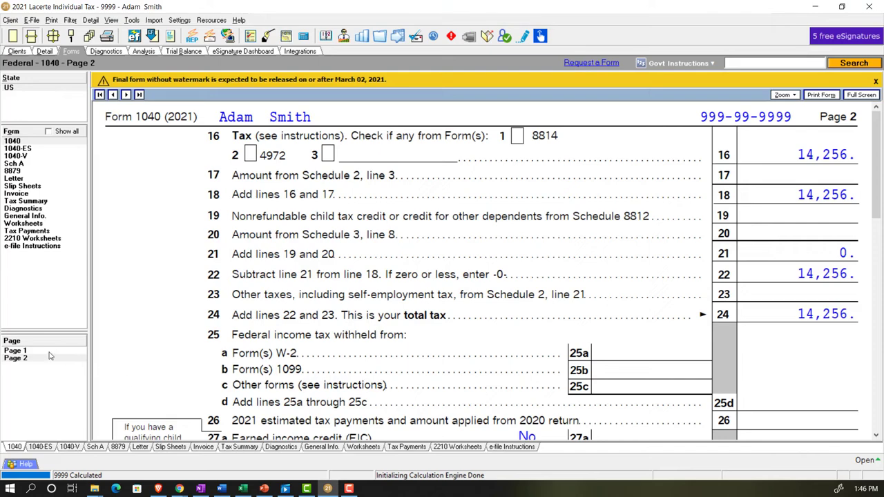
pyautogui.click(21, 351)
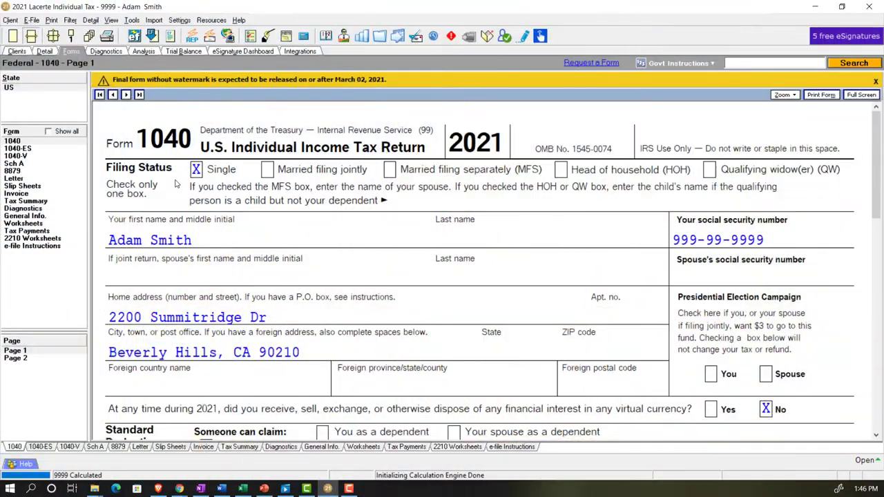
pyautogui.scroll(-2, 343, 299)
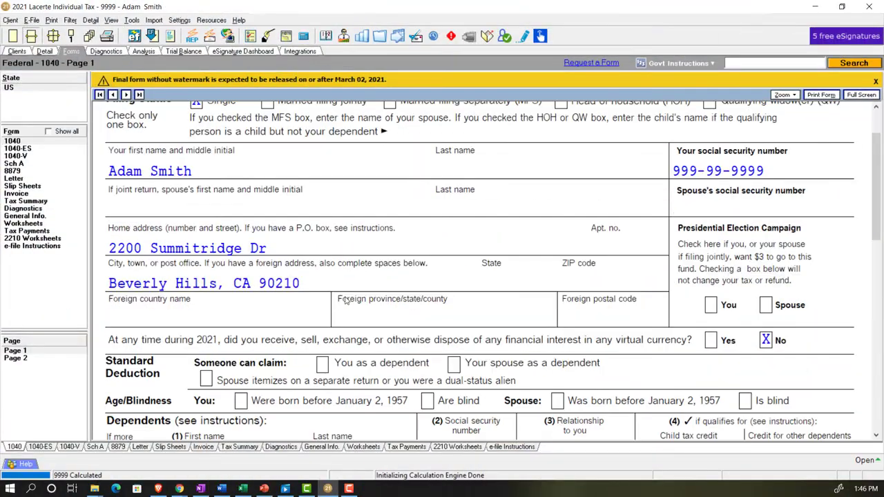
pyautogui.scroll(-5, 343, 298)
pyautogui.scroll(-2, 707, 336)
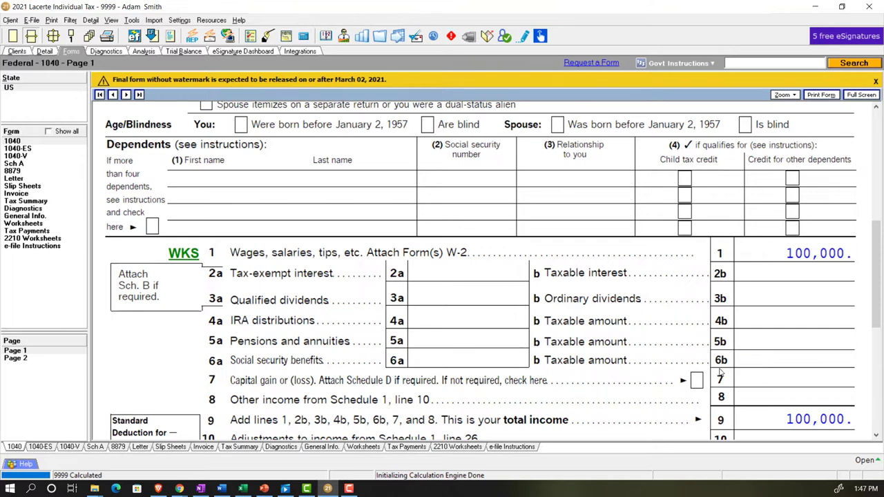
pyautogui.scroll(-3, 720, 372)
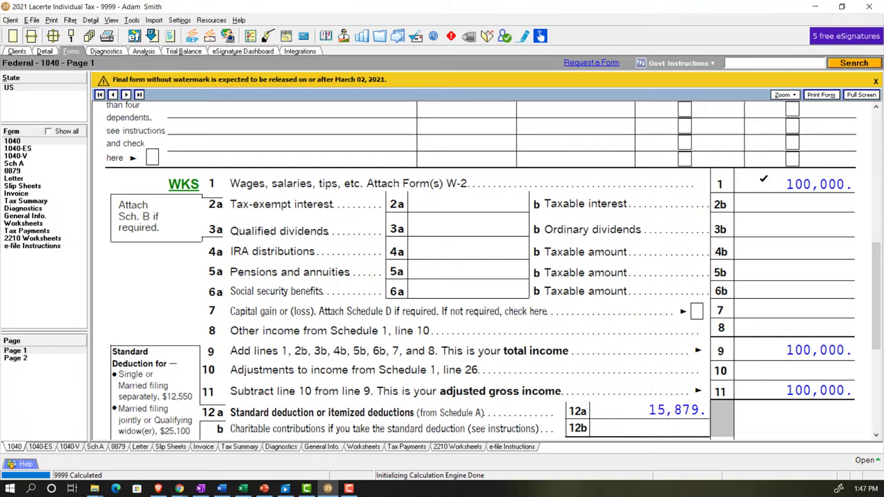
# Compare the Adjustments to Income and deduction rows on Excel's Tax Formula sheet with the matching Form 1040 page 1 lines in Lacerte
pyautogui.click(243, 489)
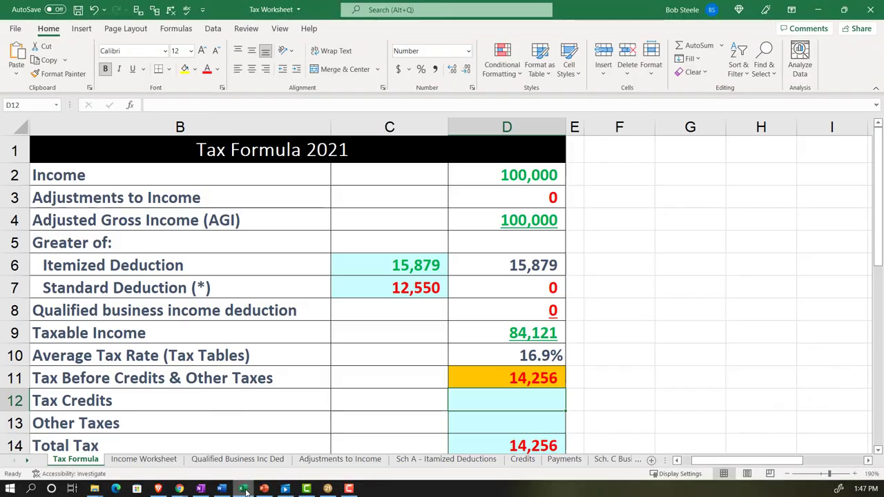
pyautogui.click(160, 201)
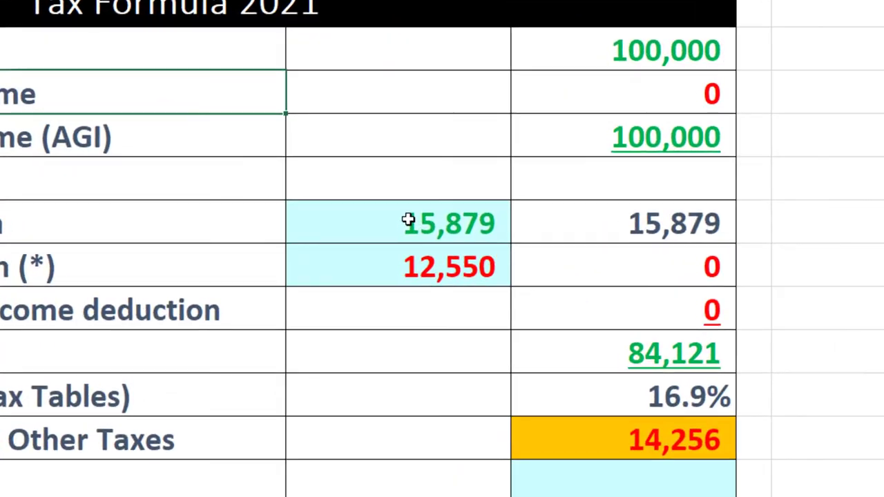
pyautogui.click(394, 264)
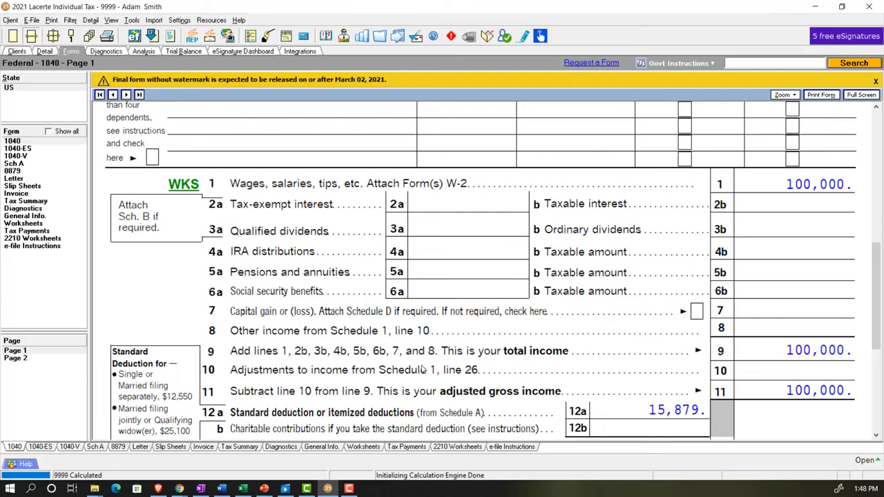
pyautogui.scroll(3, 423, 369)
pyautogui.scroll(-3, 254, 304)
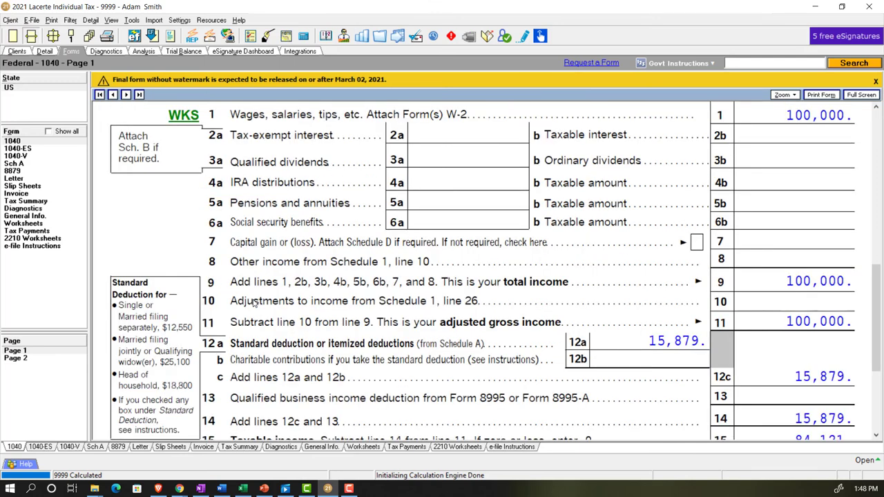